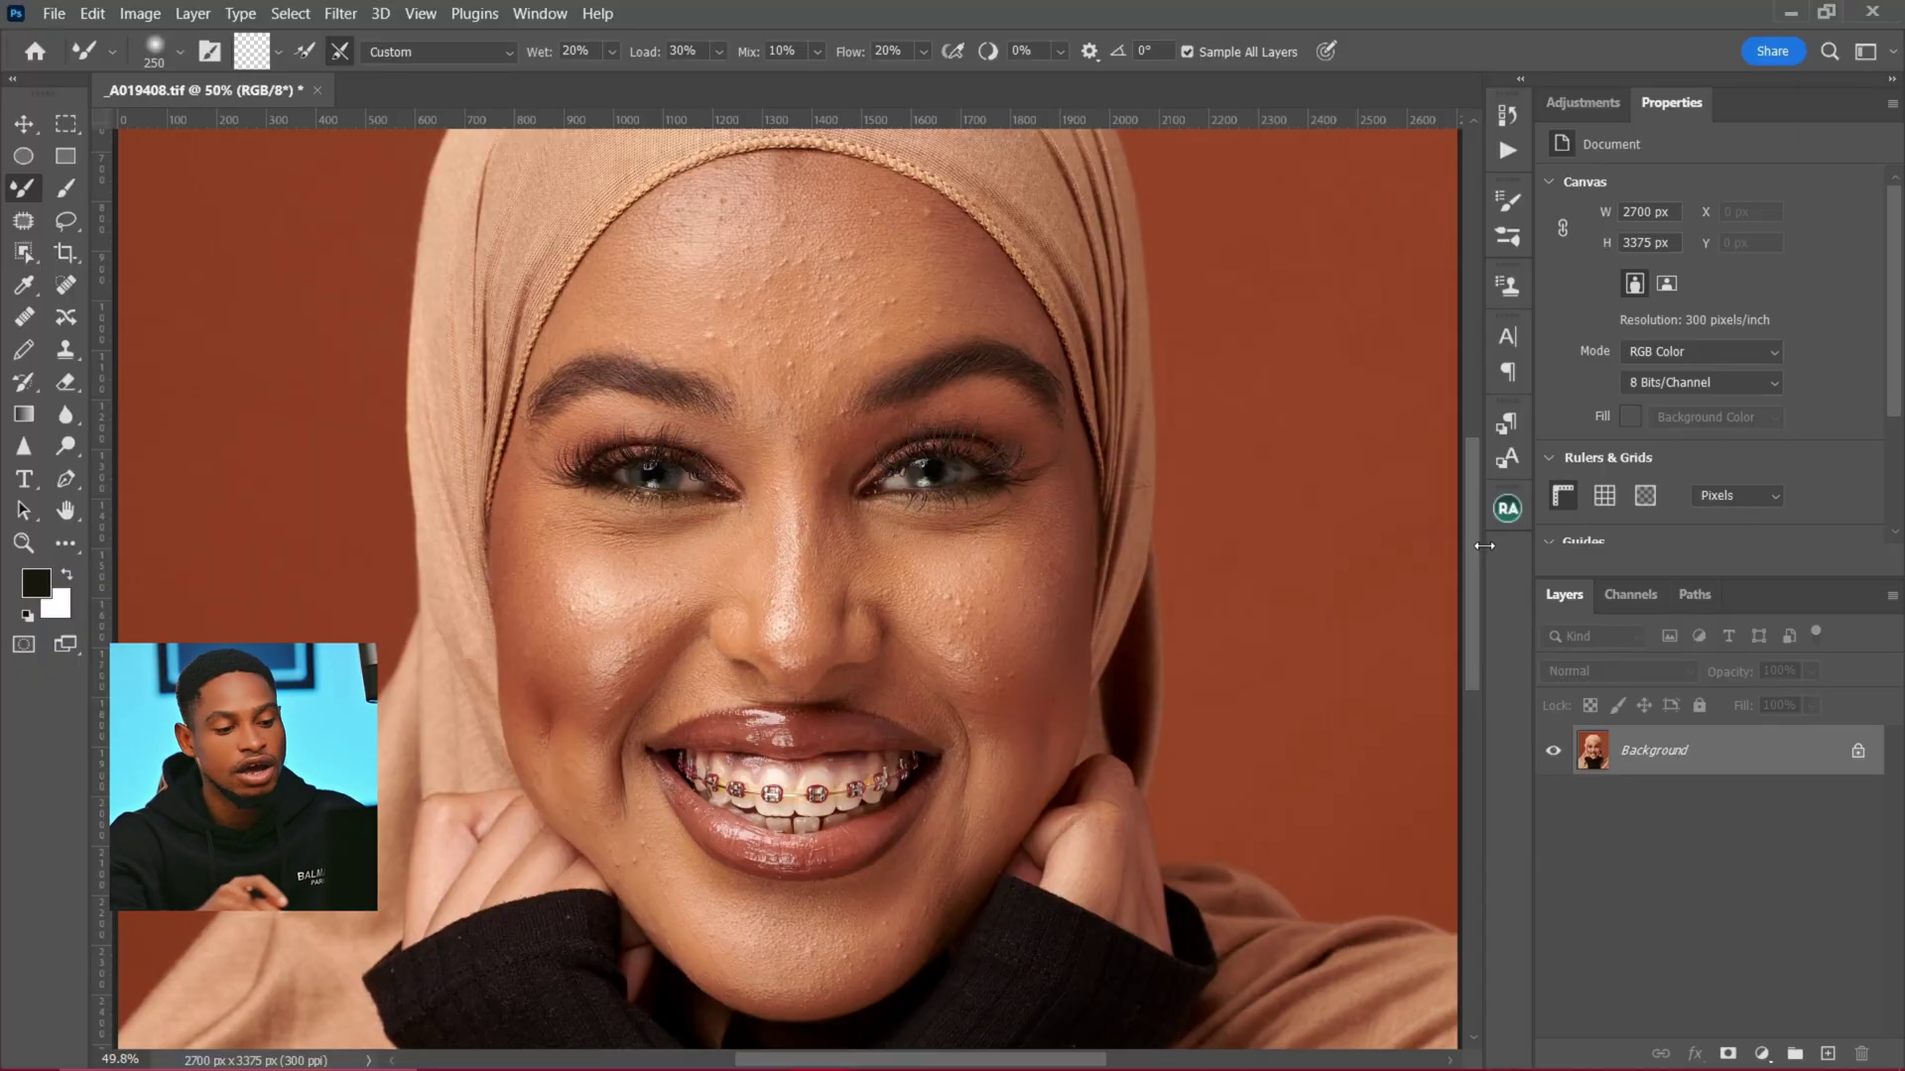
Step: Duplicate the Background layer and activate the Clone Stamp tool for retouching the forehead
key(ctrl+j)
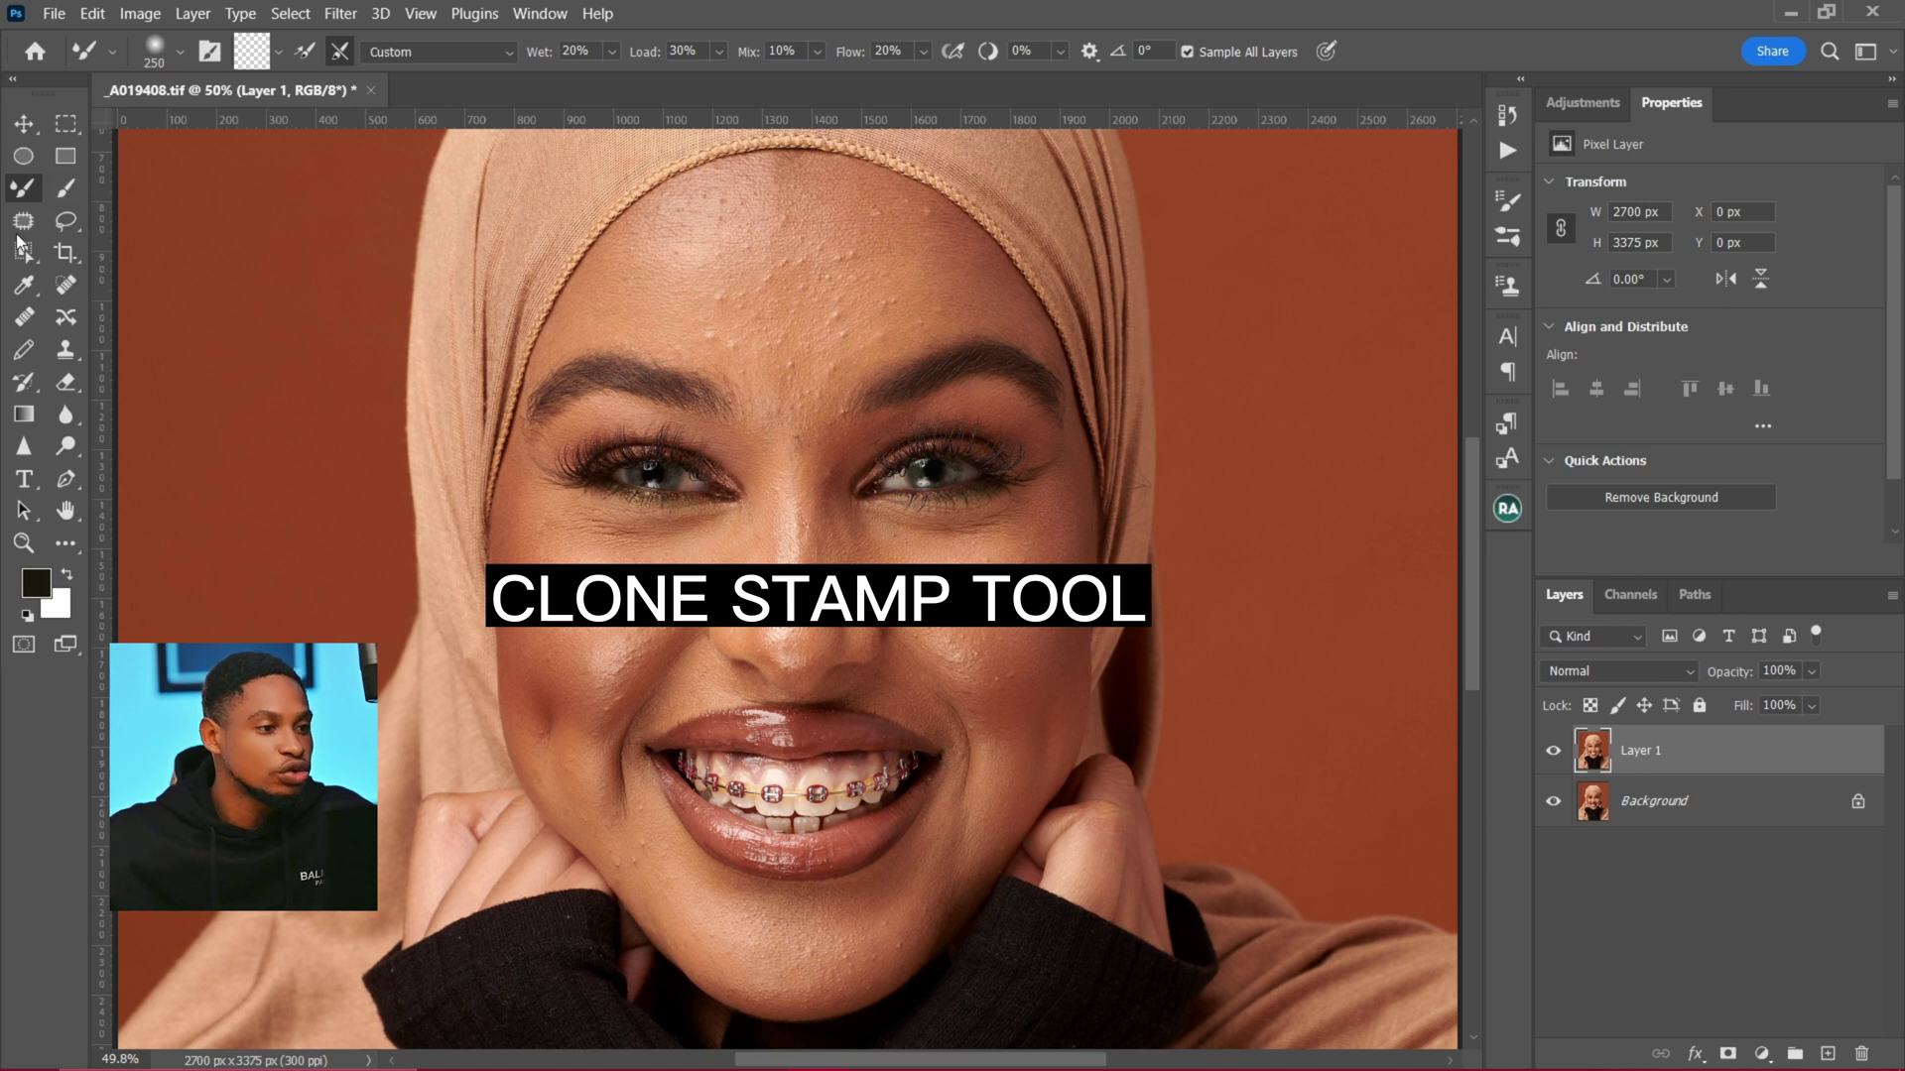
click(67, 357)
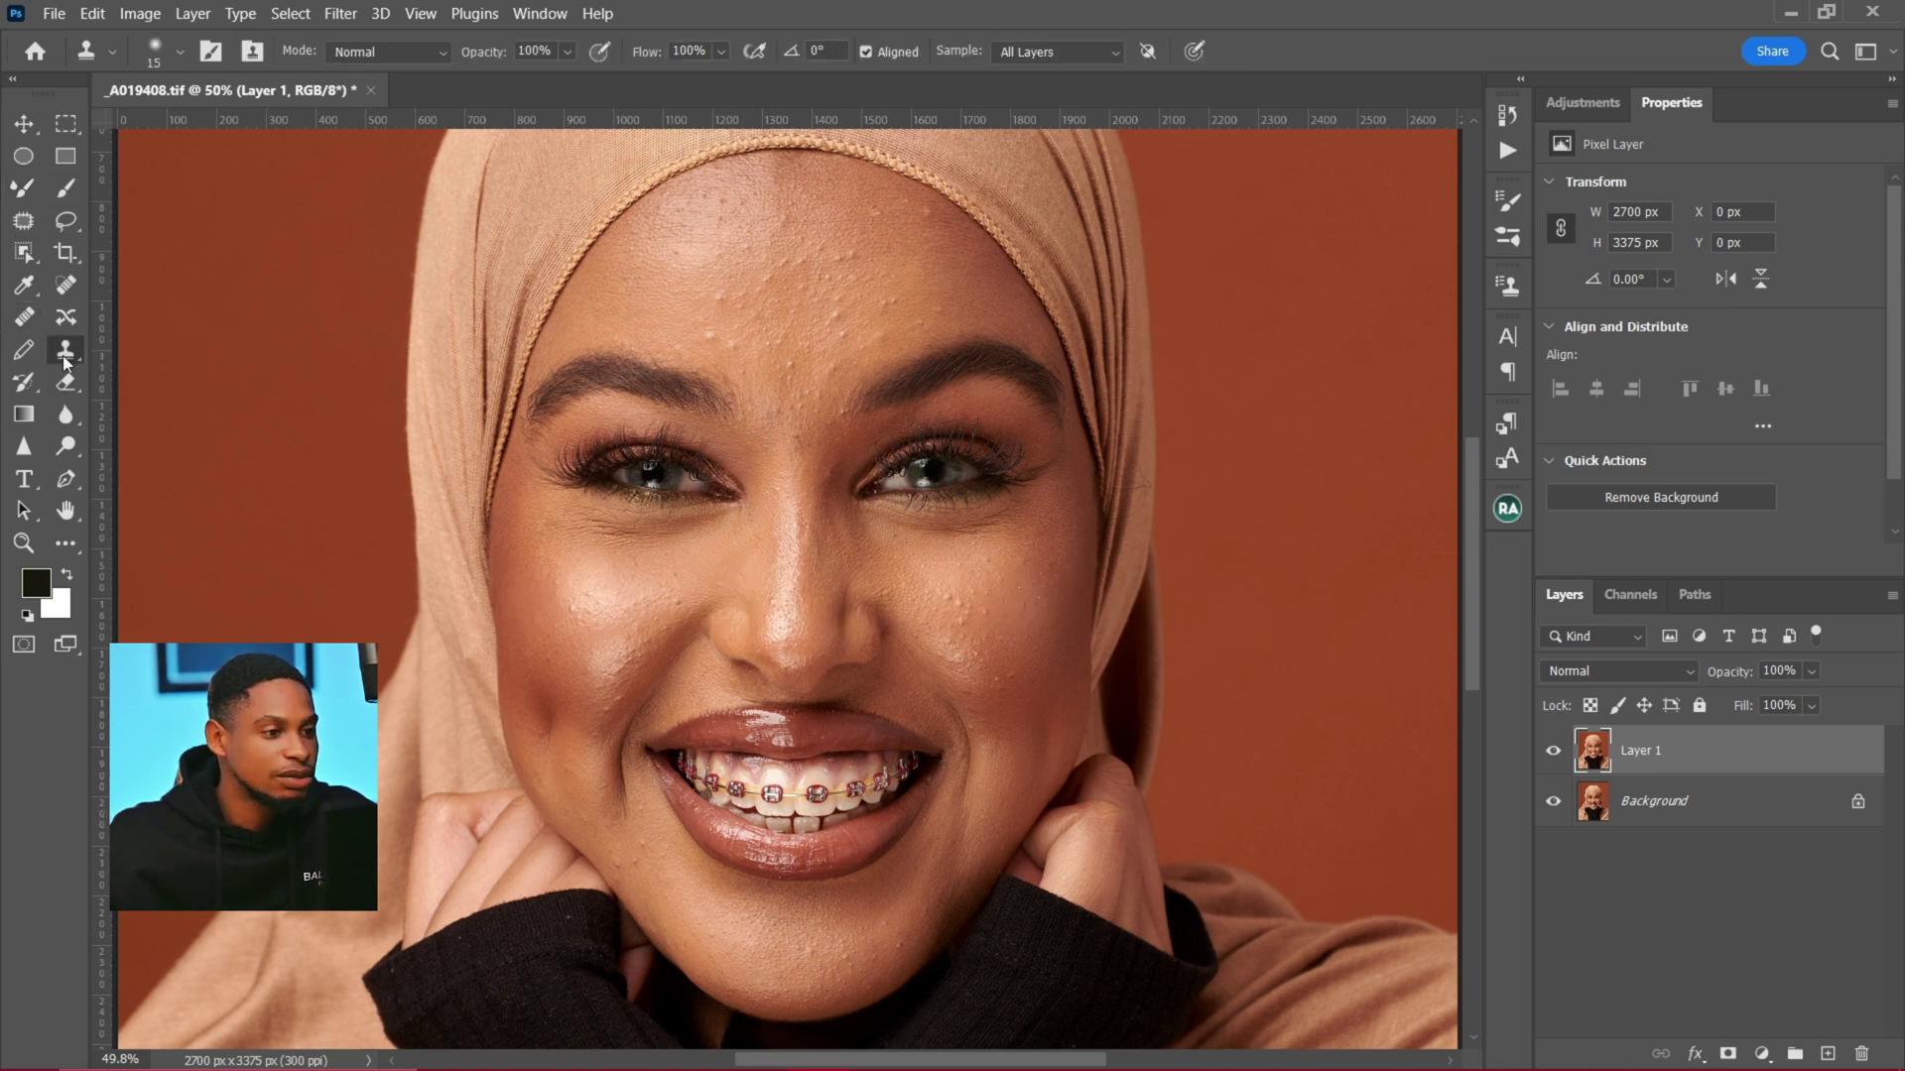
scroll(741, 417, up, 5)
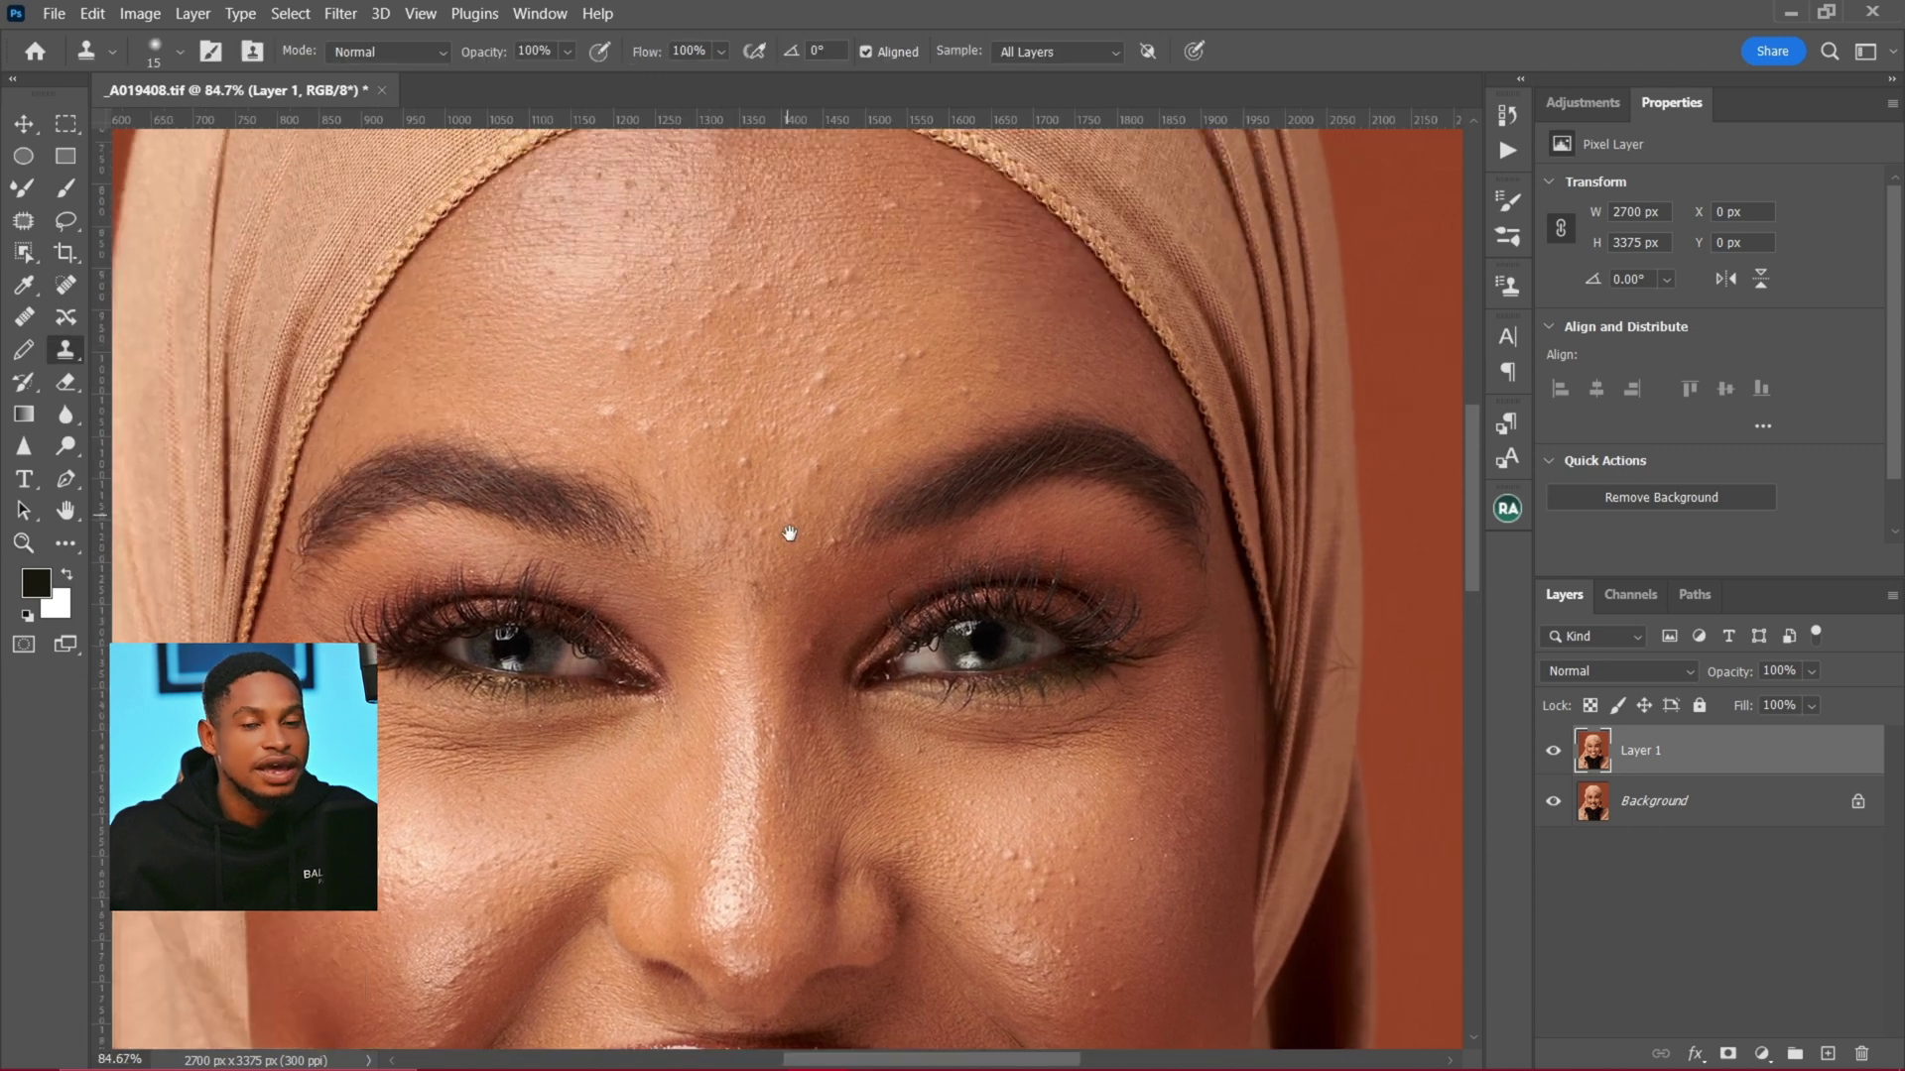
drag(790, 534, 774, 615)
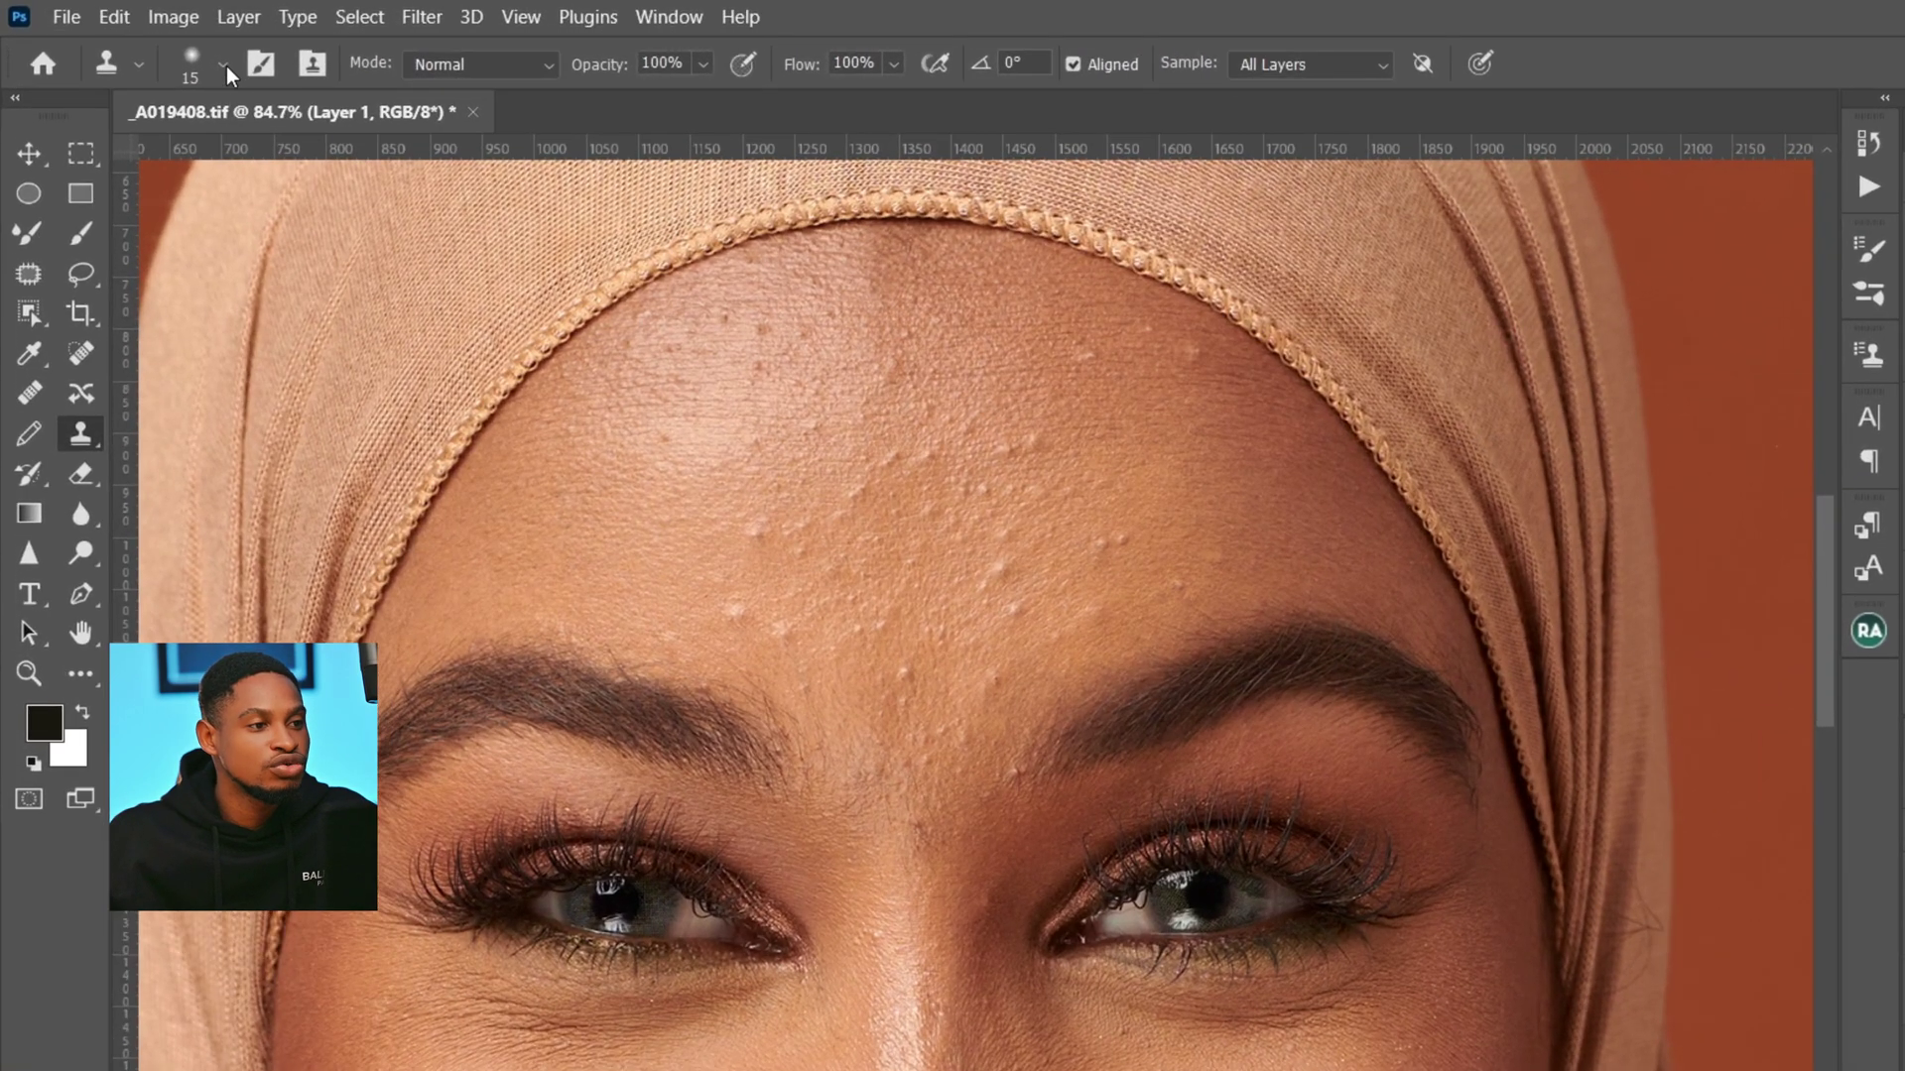
Step: Review the Clone Stamp's brush size and hardness, blending mode, flow and Aligned option
click(223, 64)
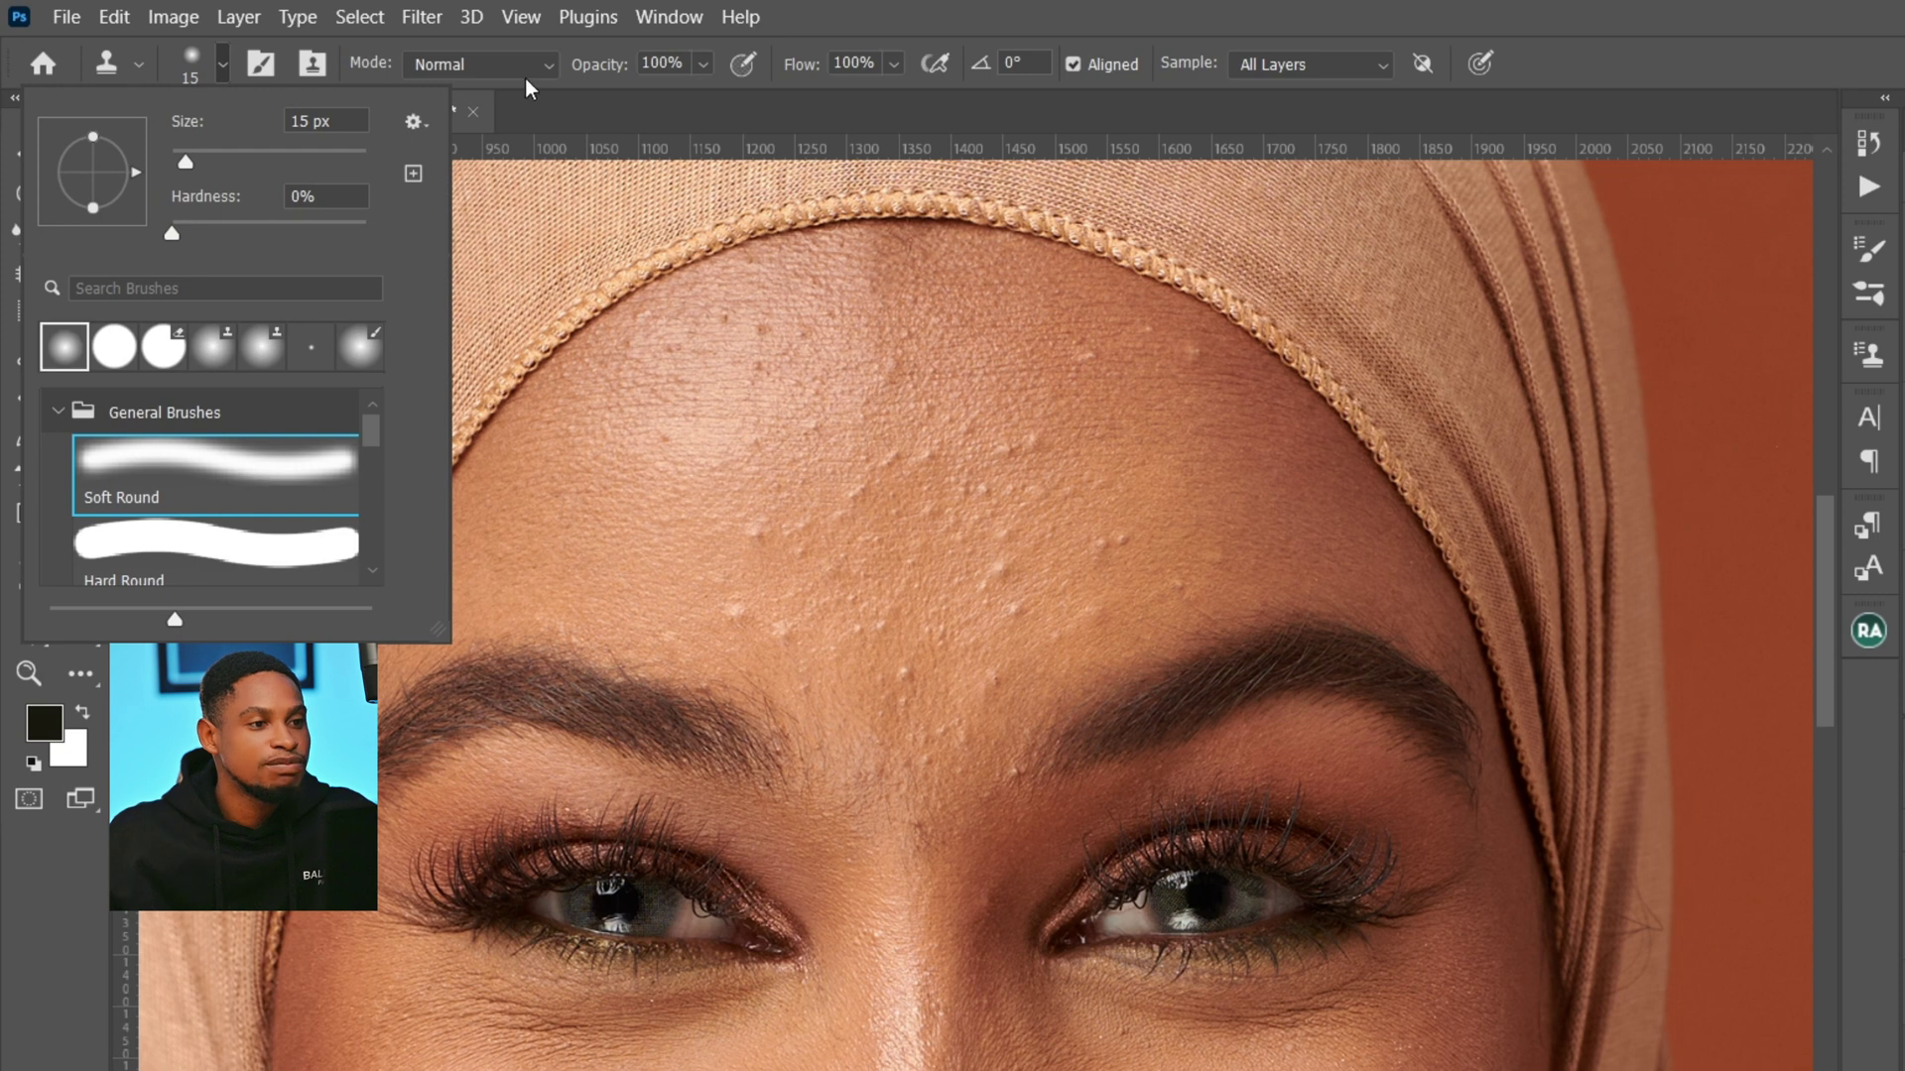
click(519, 61)
click(518, 64)
click(498, 88)
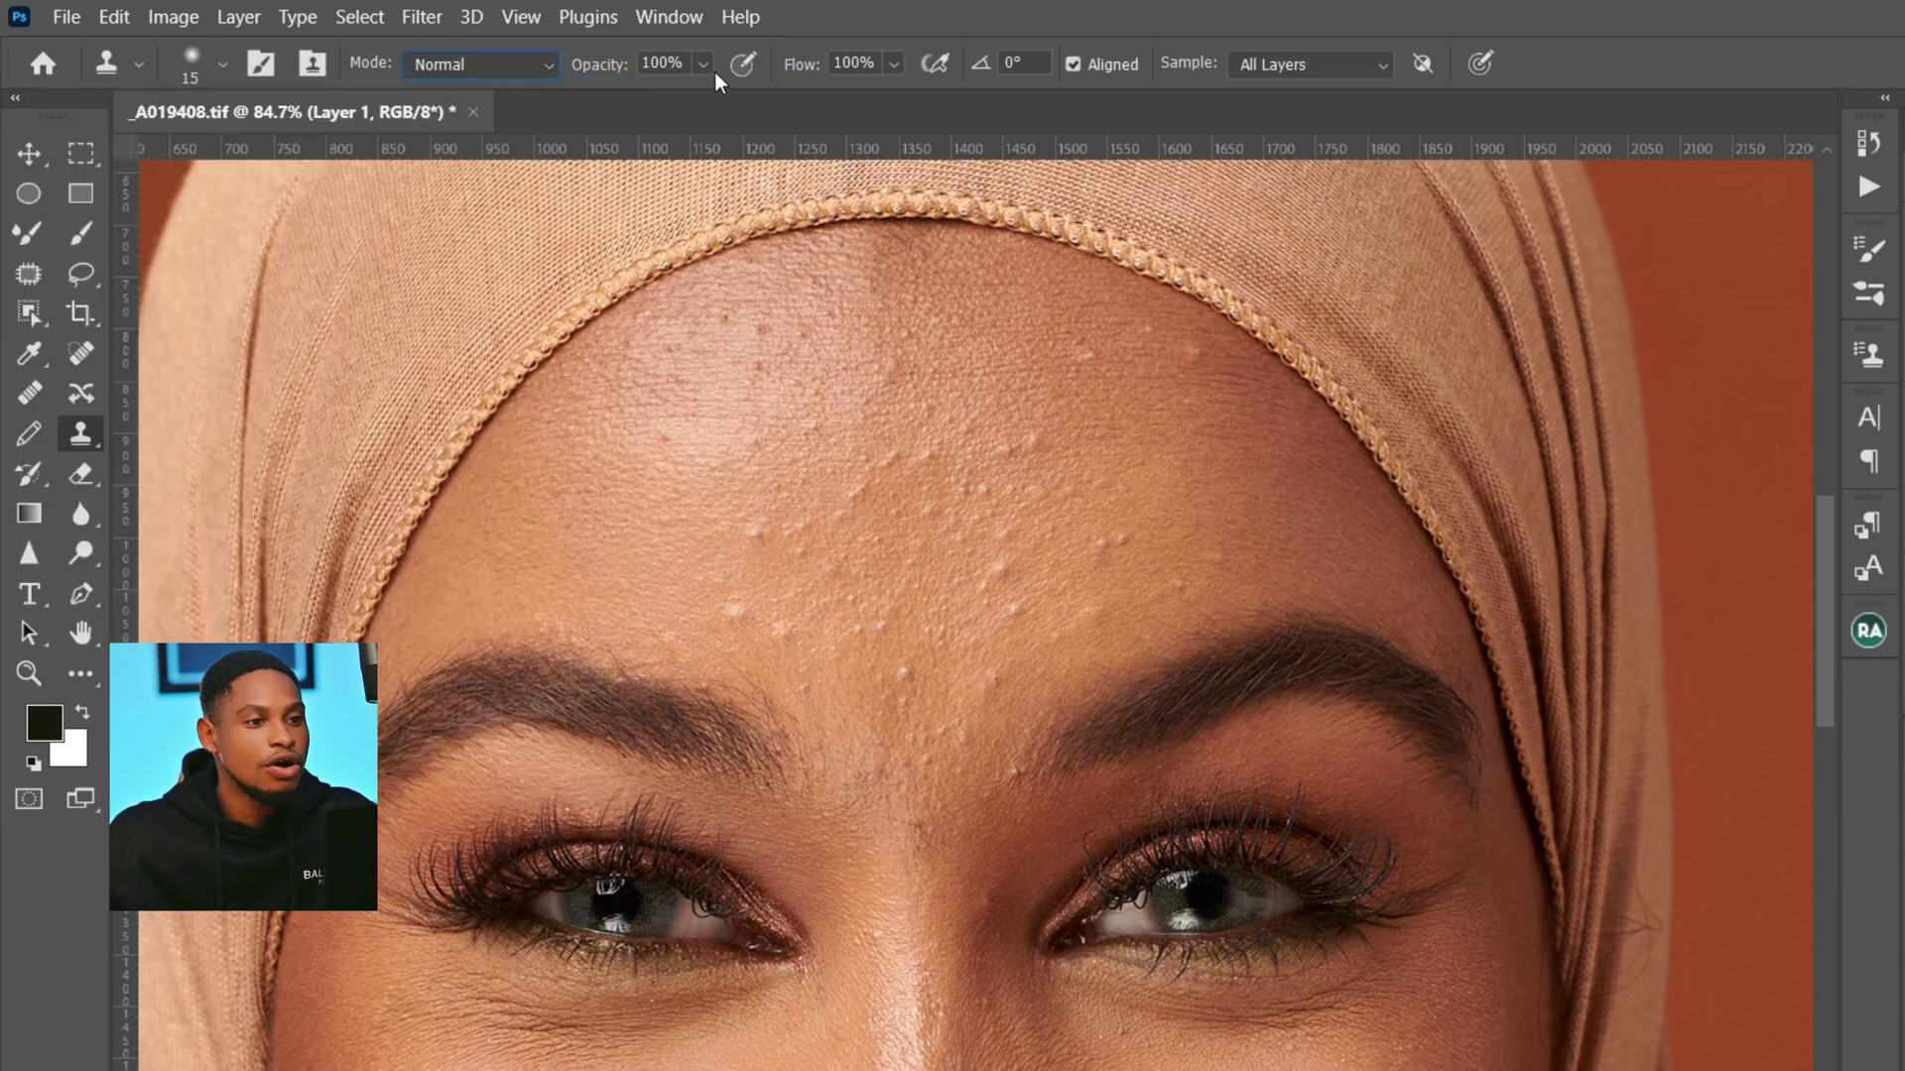
click(855, 64)
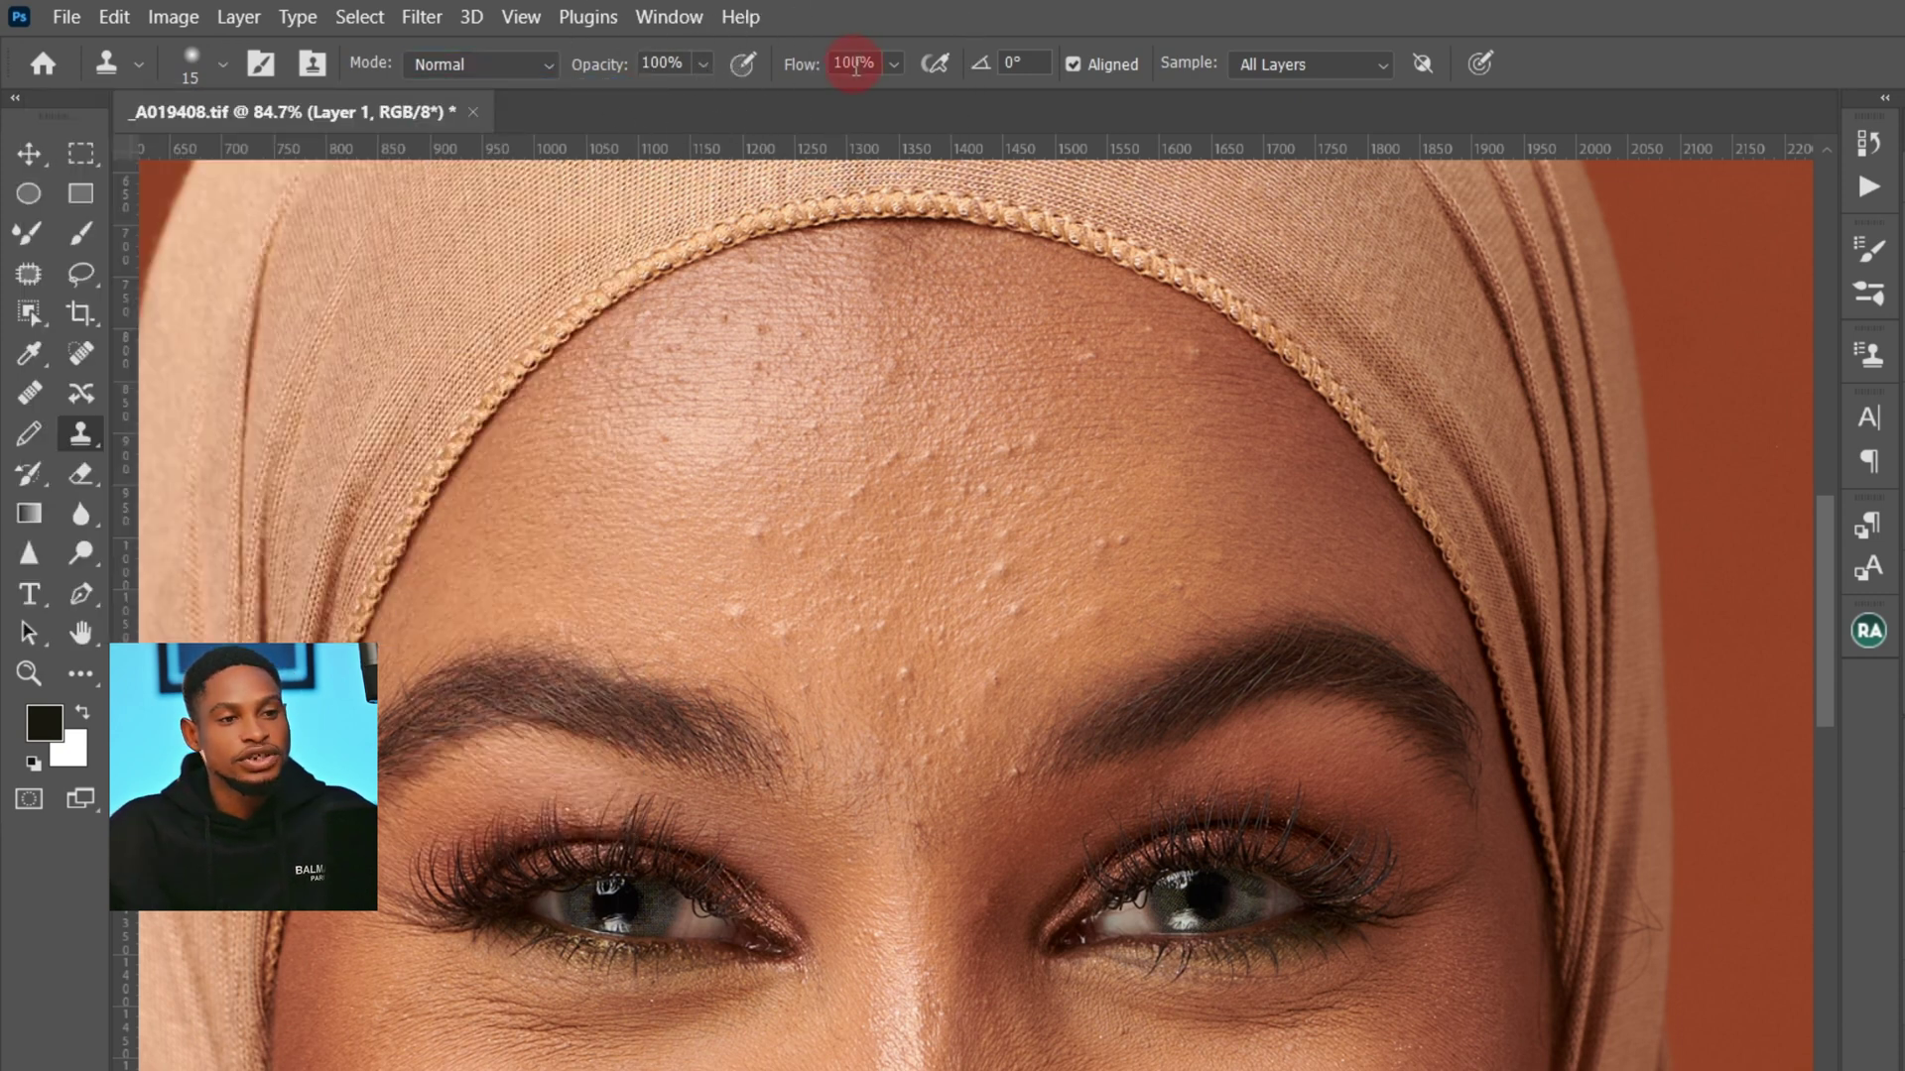
click(1073, 64)
click(1074, 63)
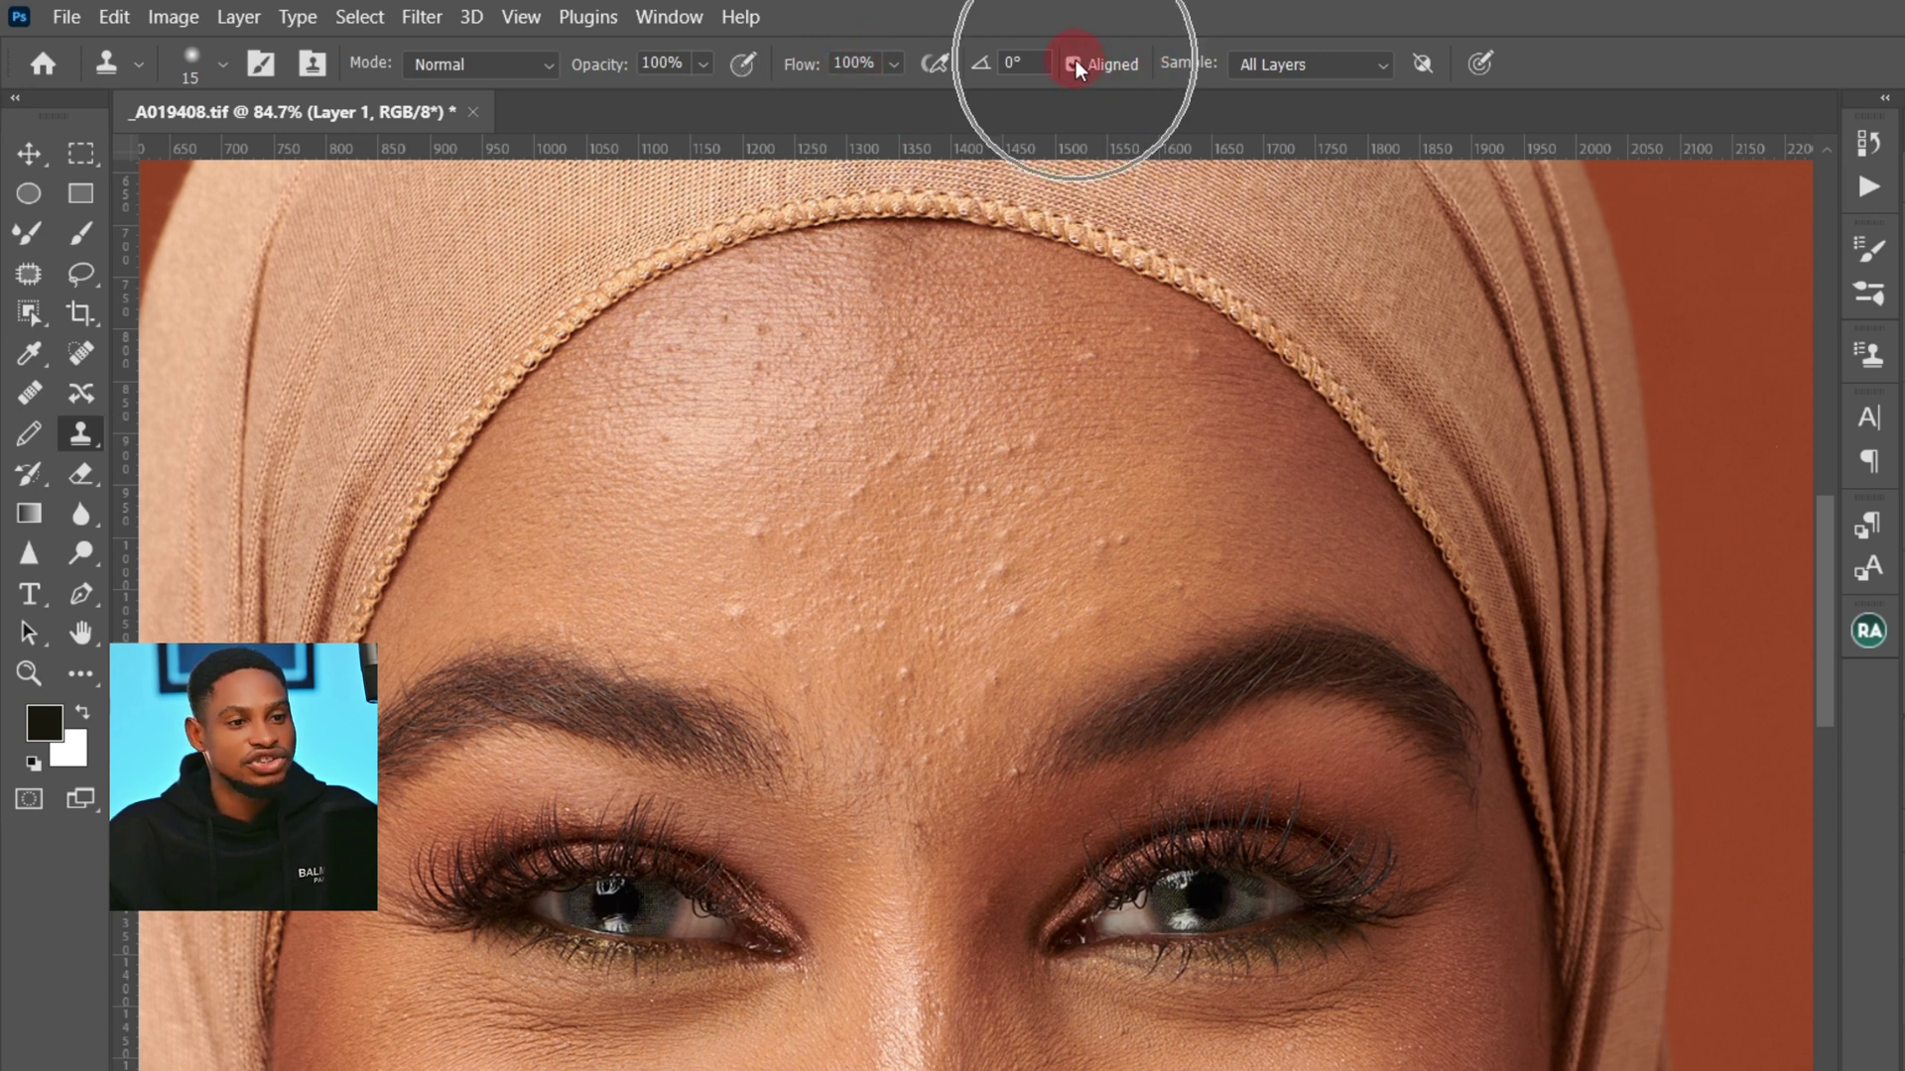
Step: Set the Clone Stamp brush to 25 px and clone nearby clean skin over the bump above the inner eyebrow on the forehead's left side
key(ctrl)
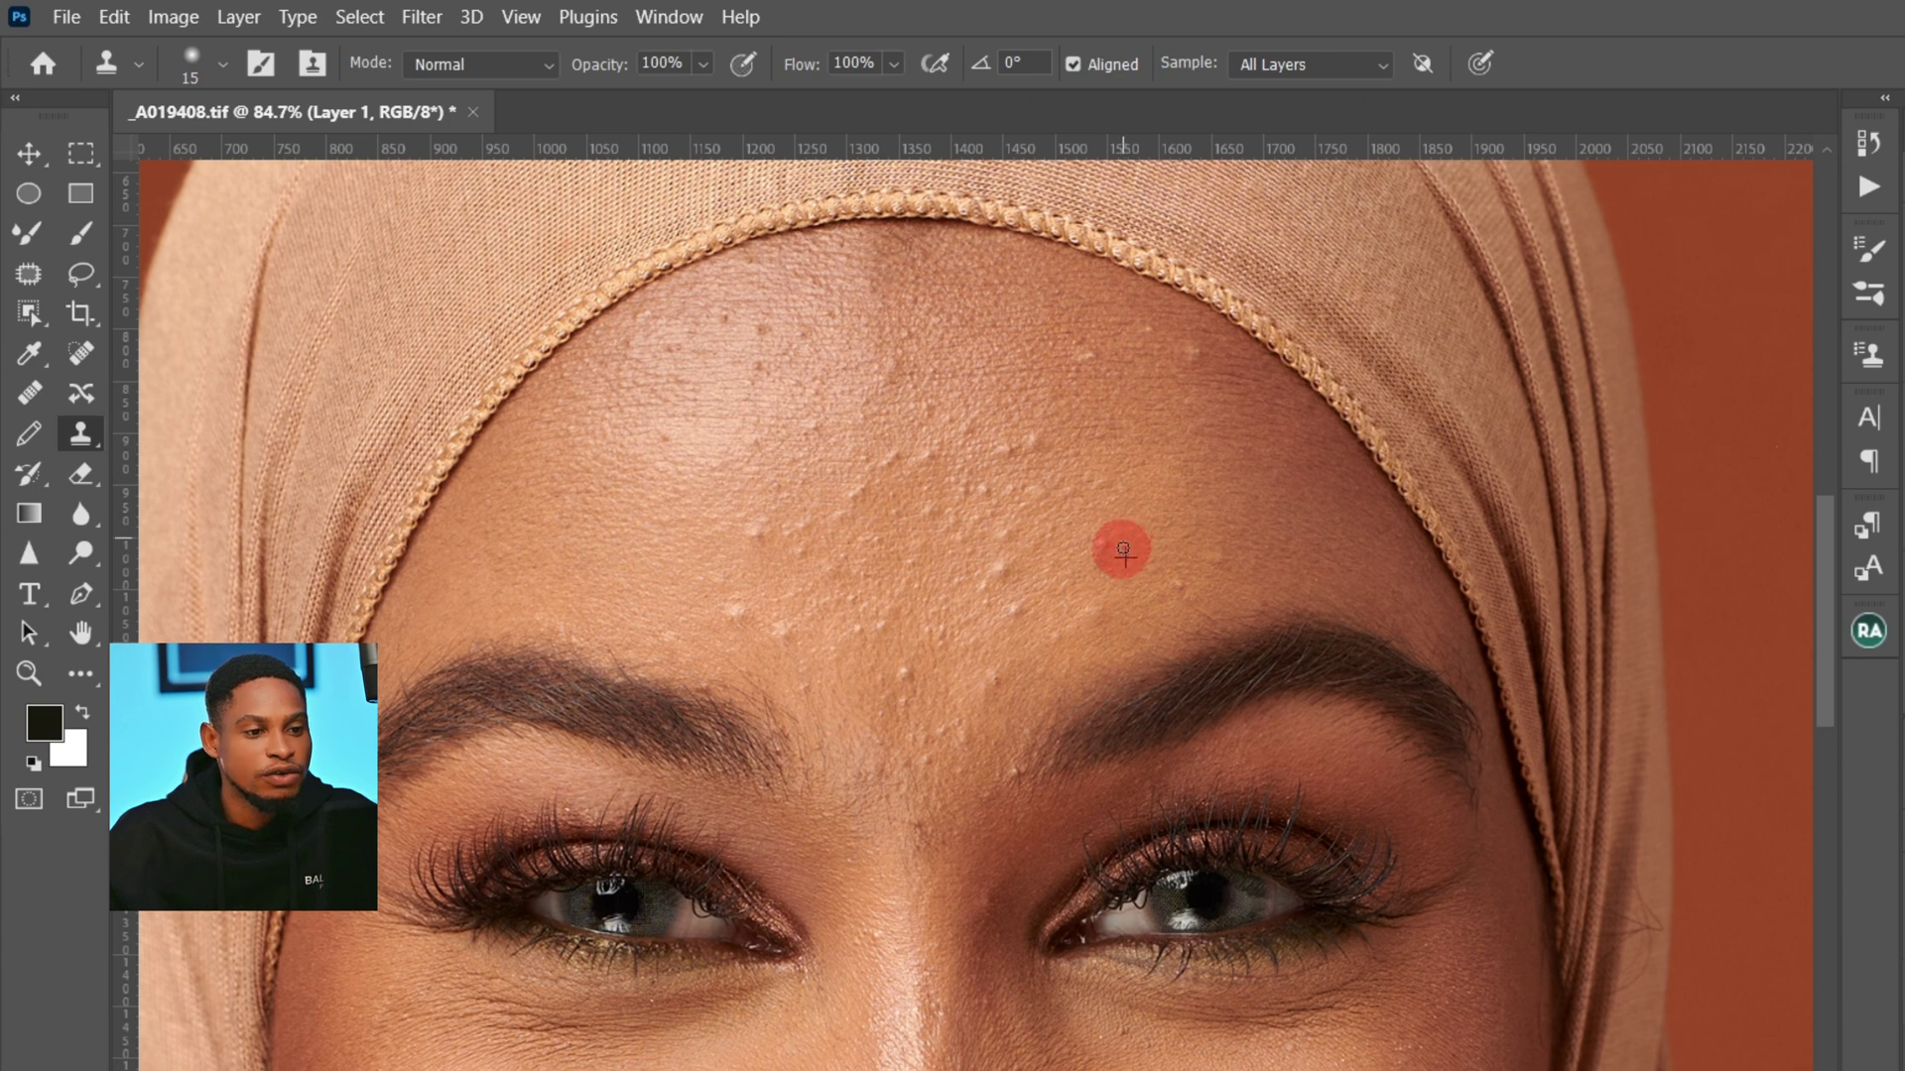
alt+click(1028, 591)
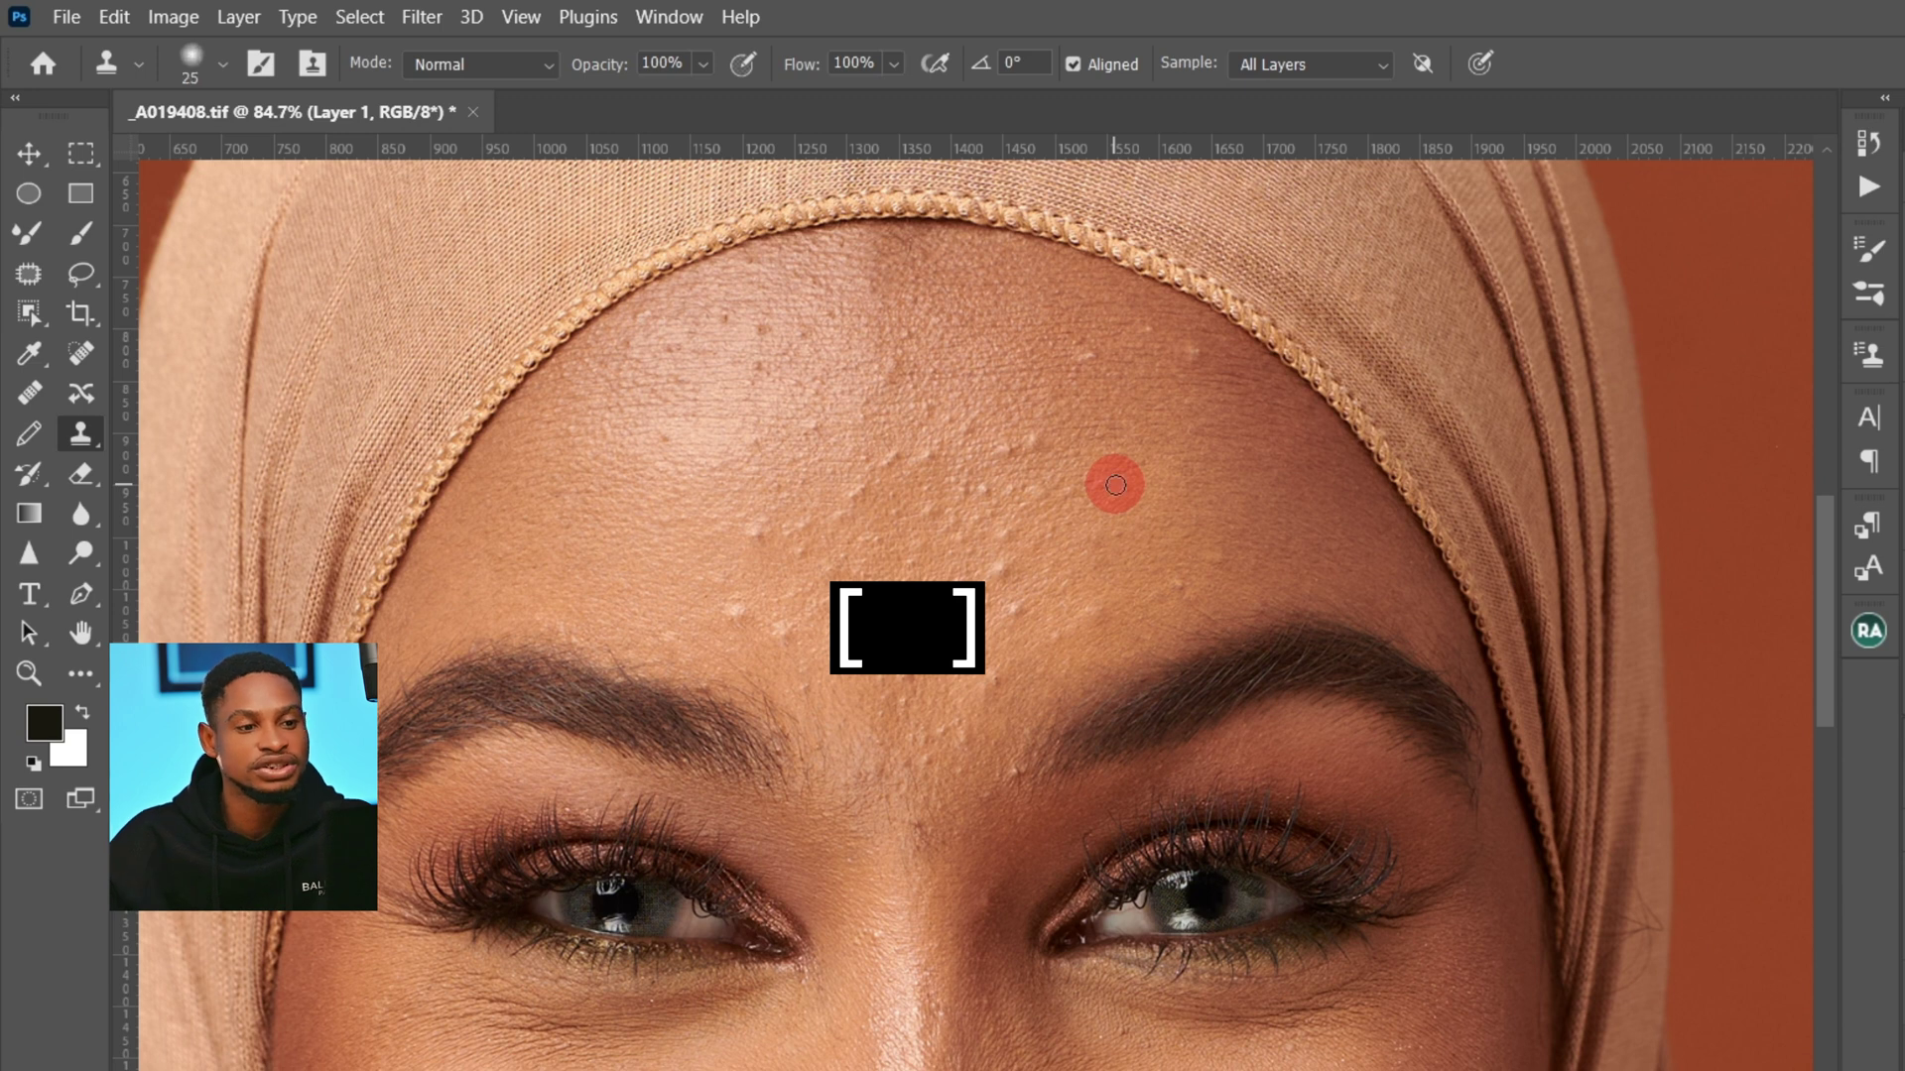
key(bracketleft)
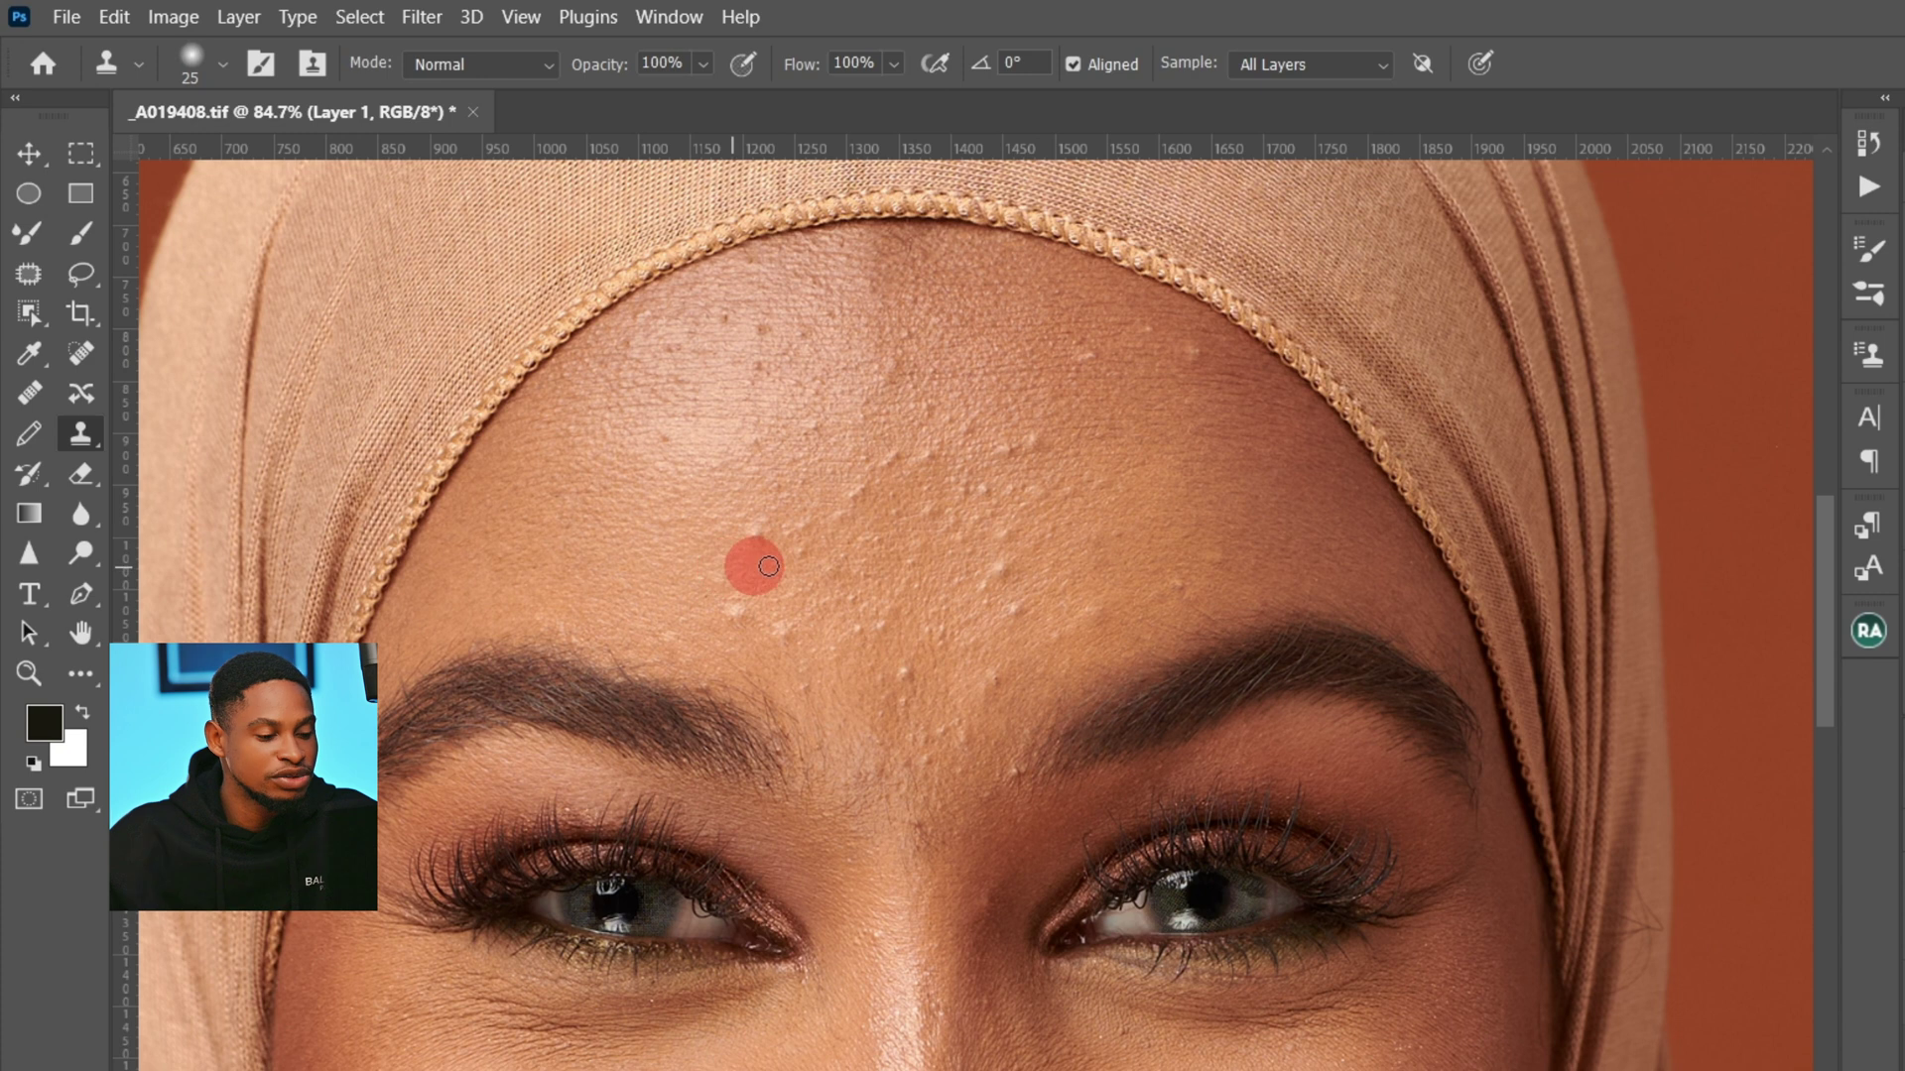
key(ctrl+space)
drag(783, 539, 872, 559)
drag(734, 572, 714, 578)
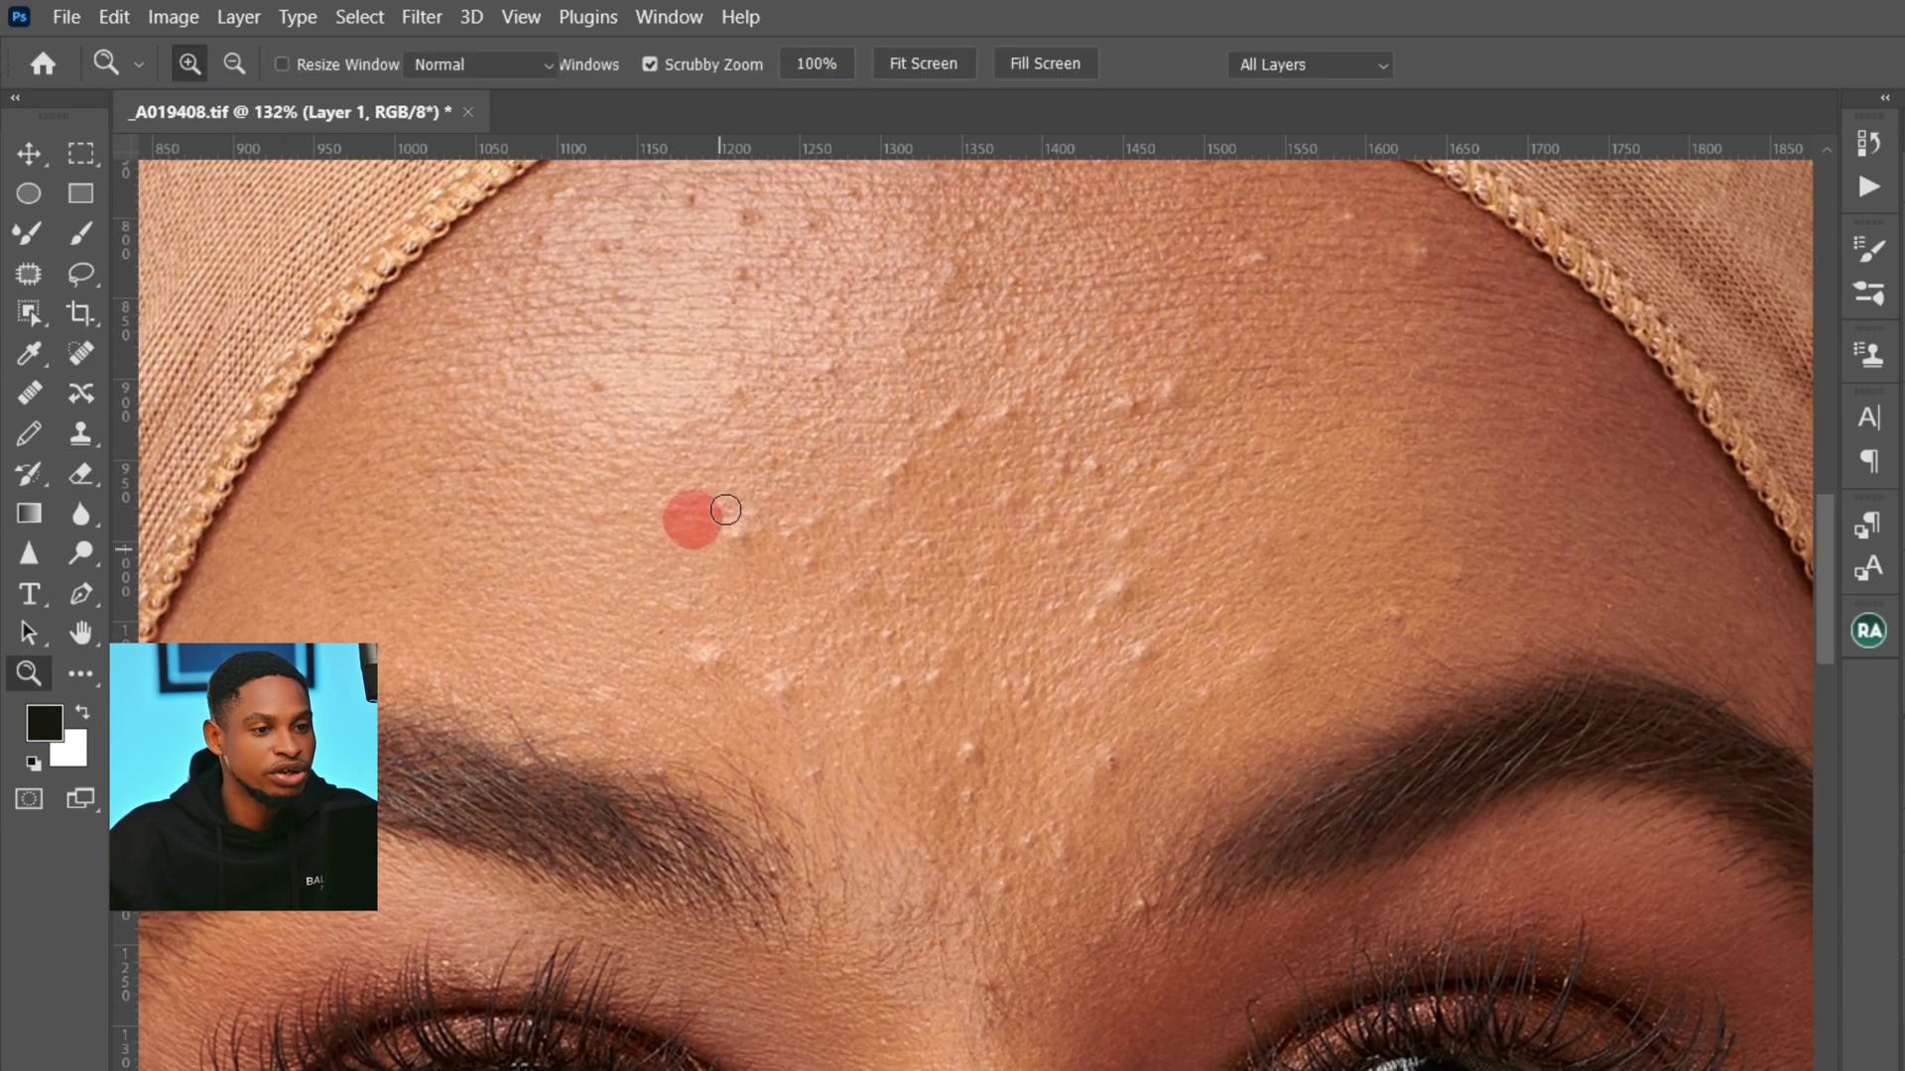
key(s)
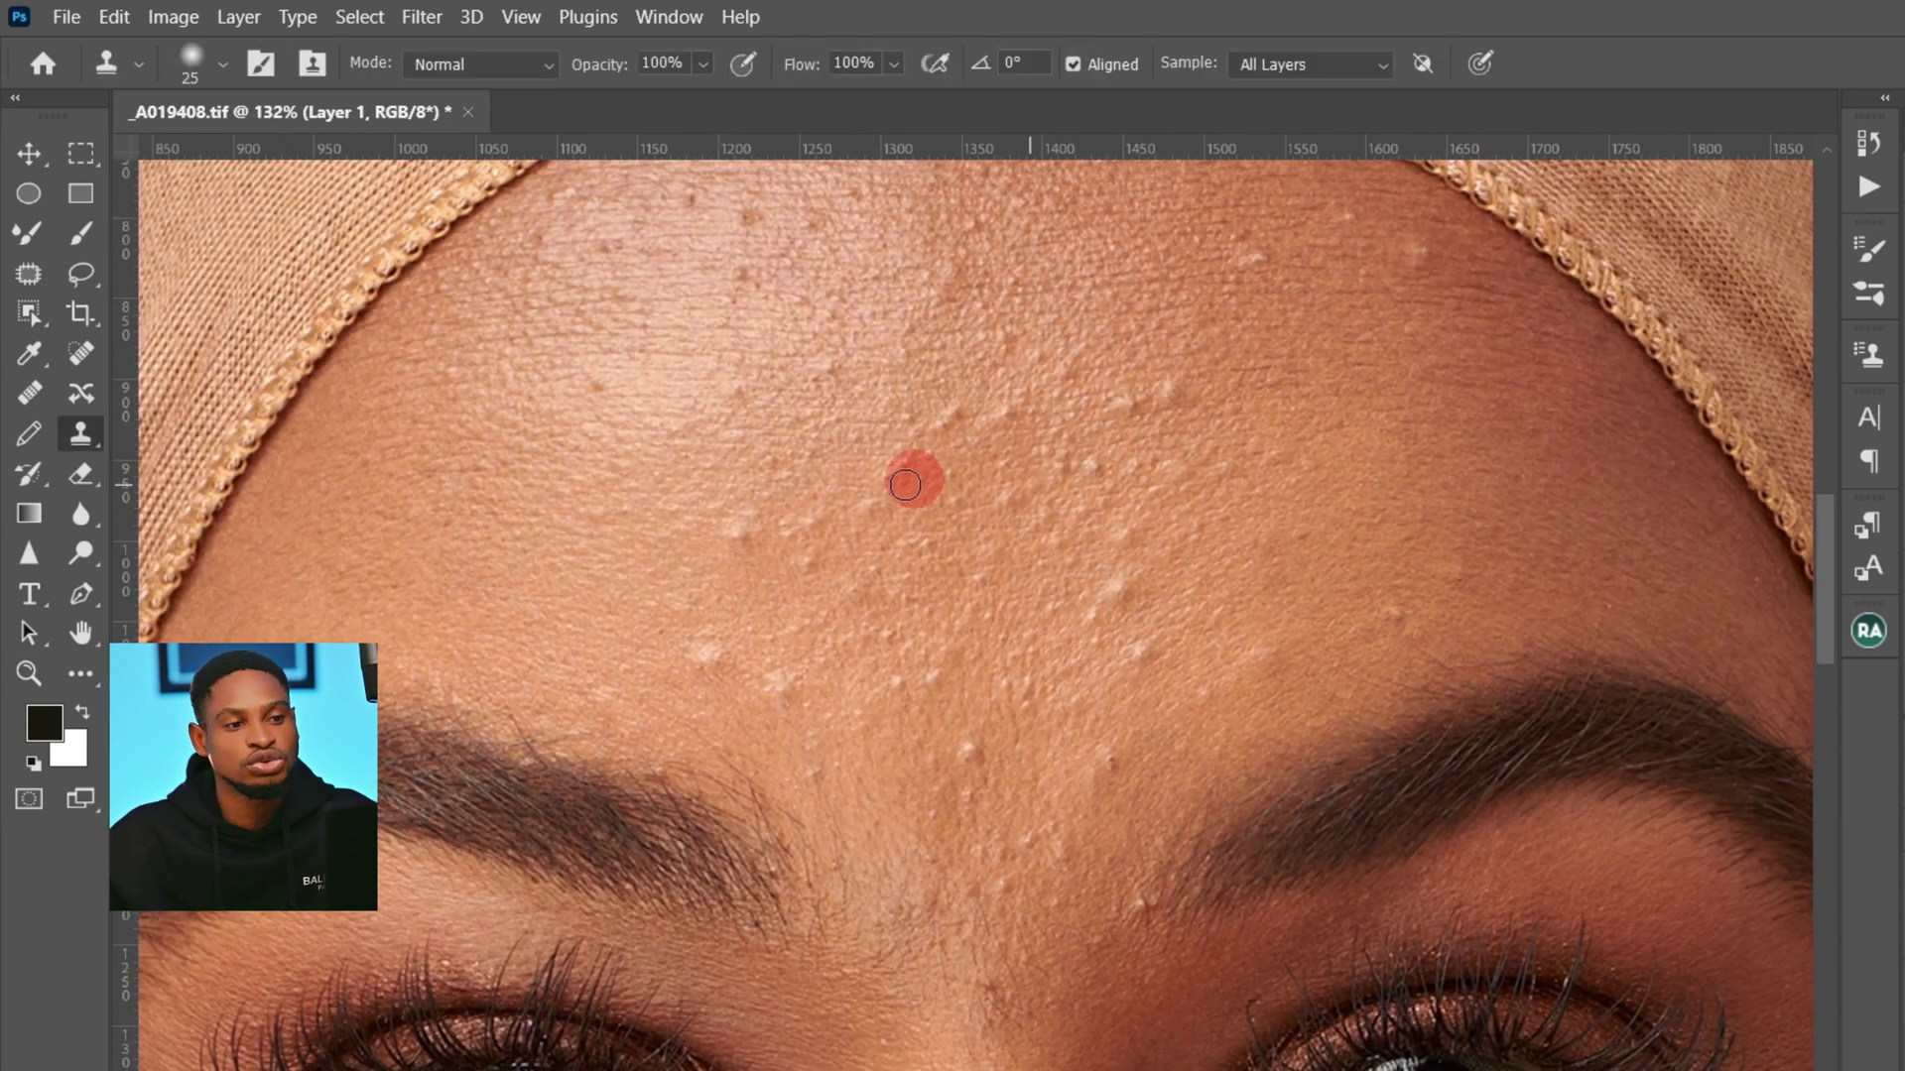
key(alt)
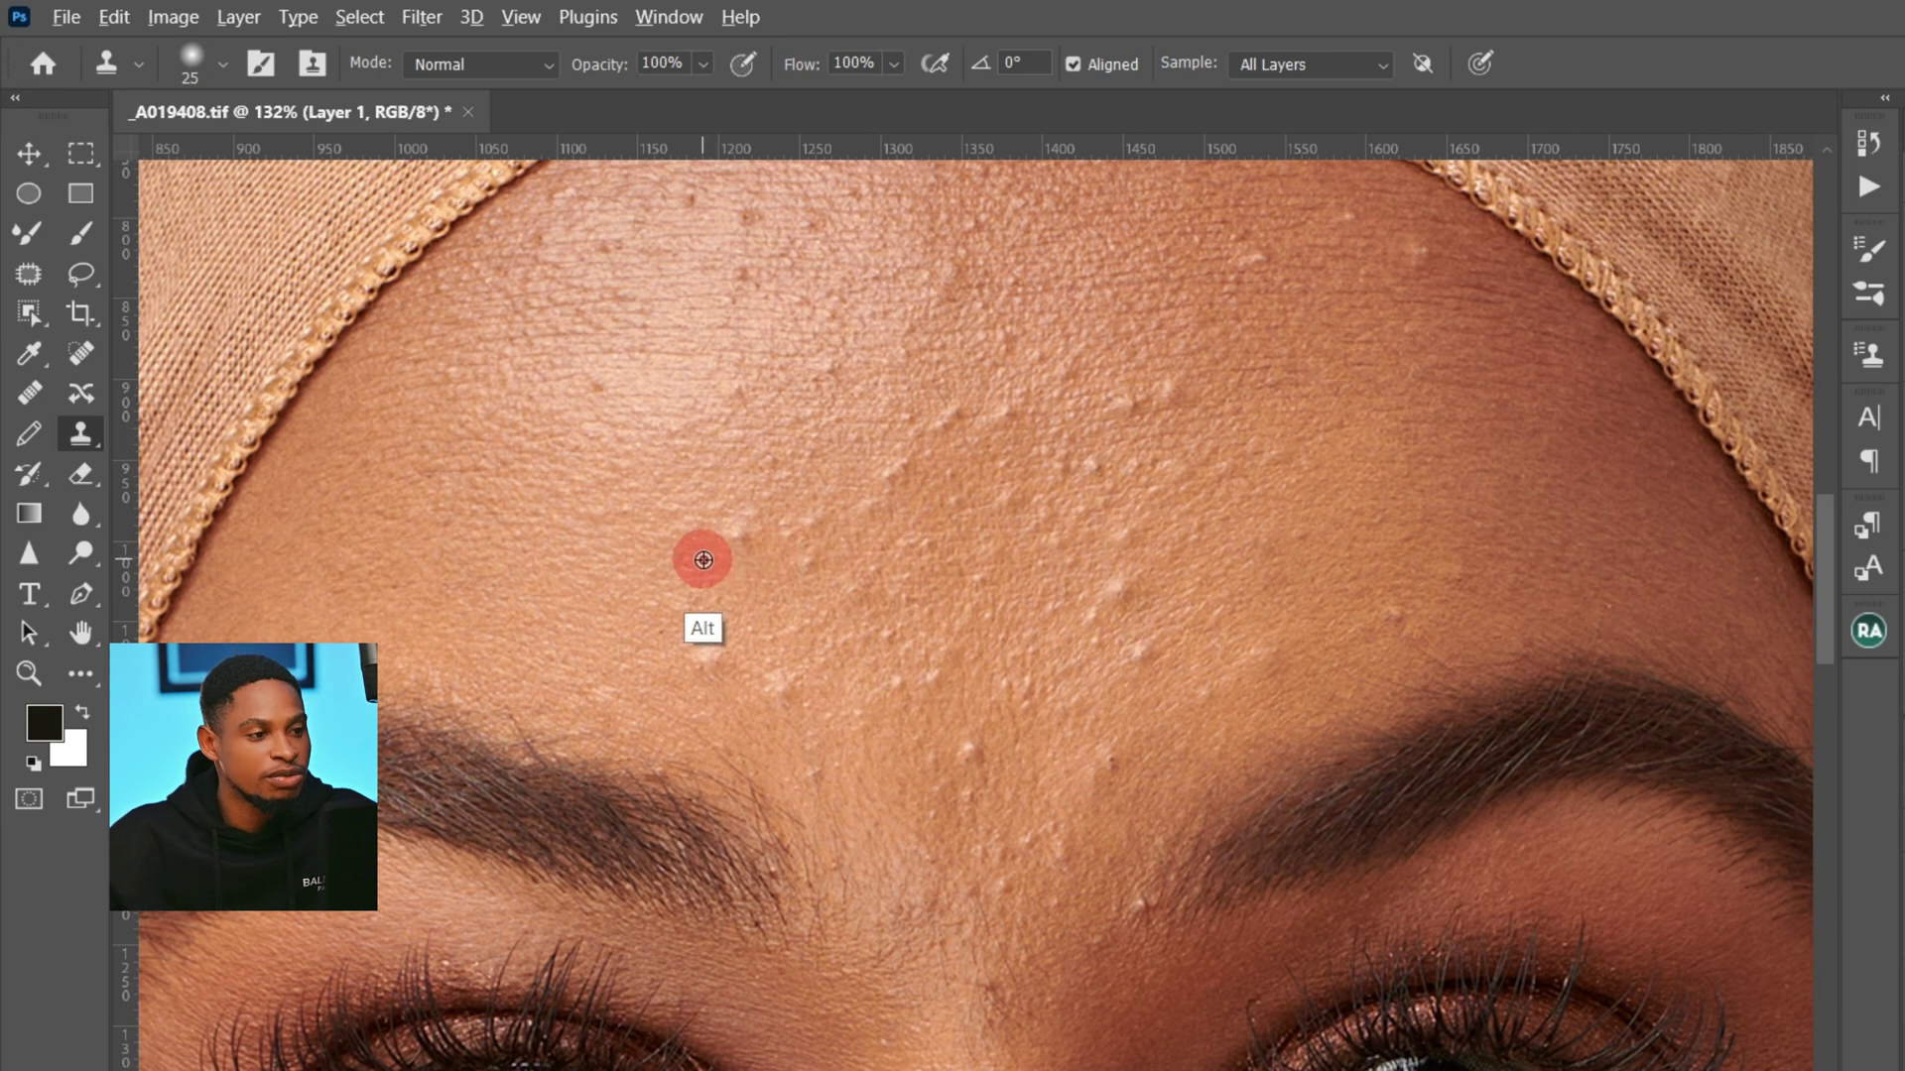
alt+click(703, 564)
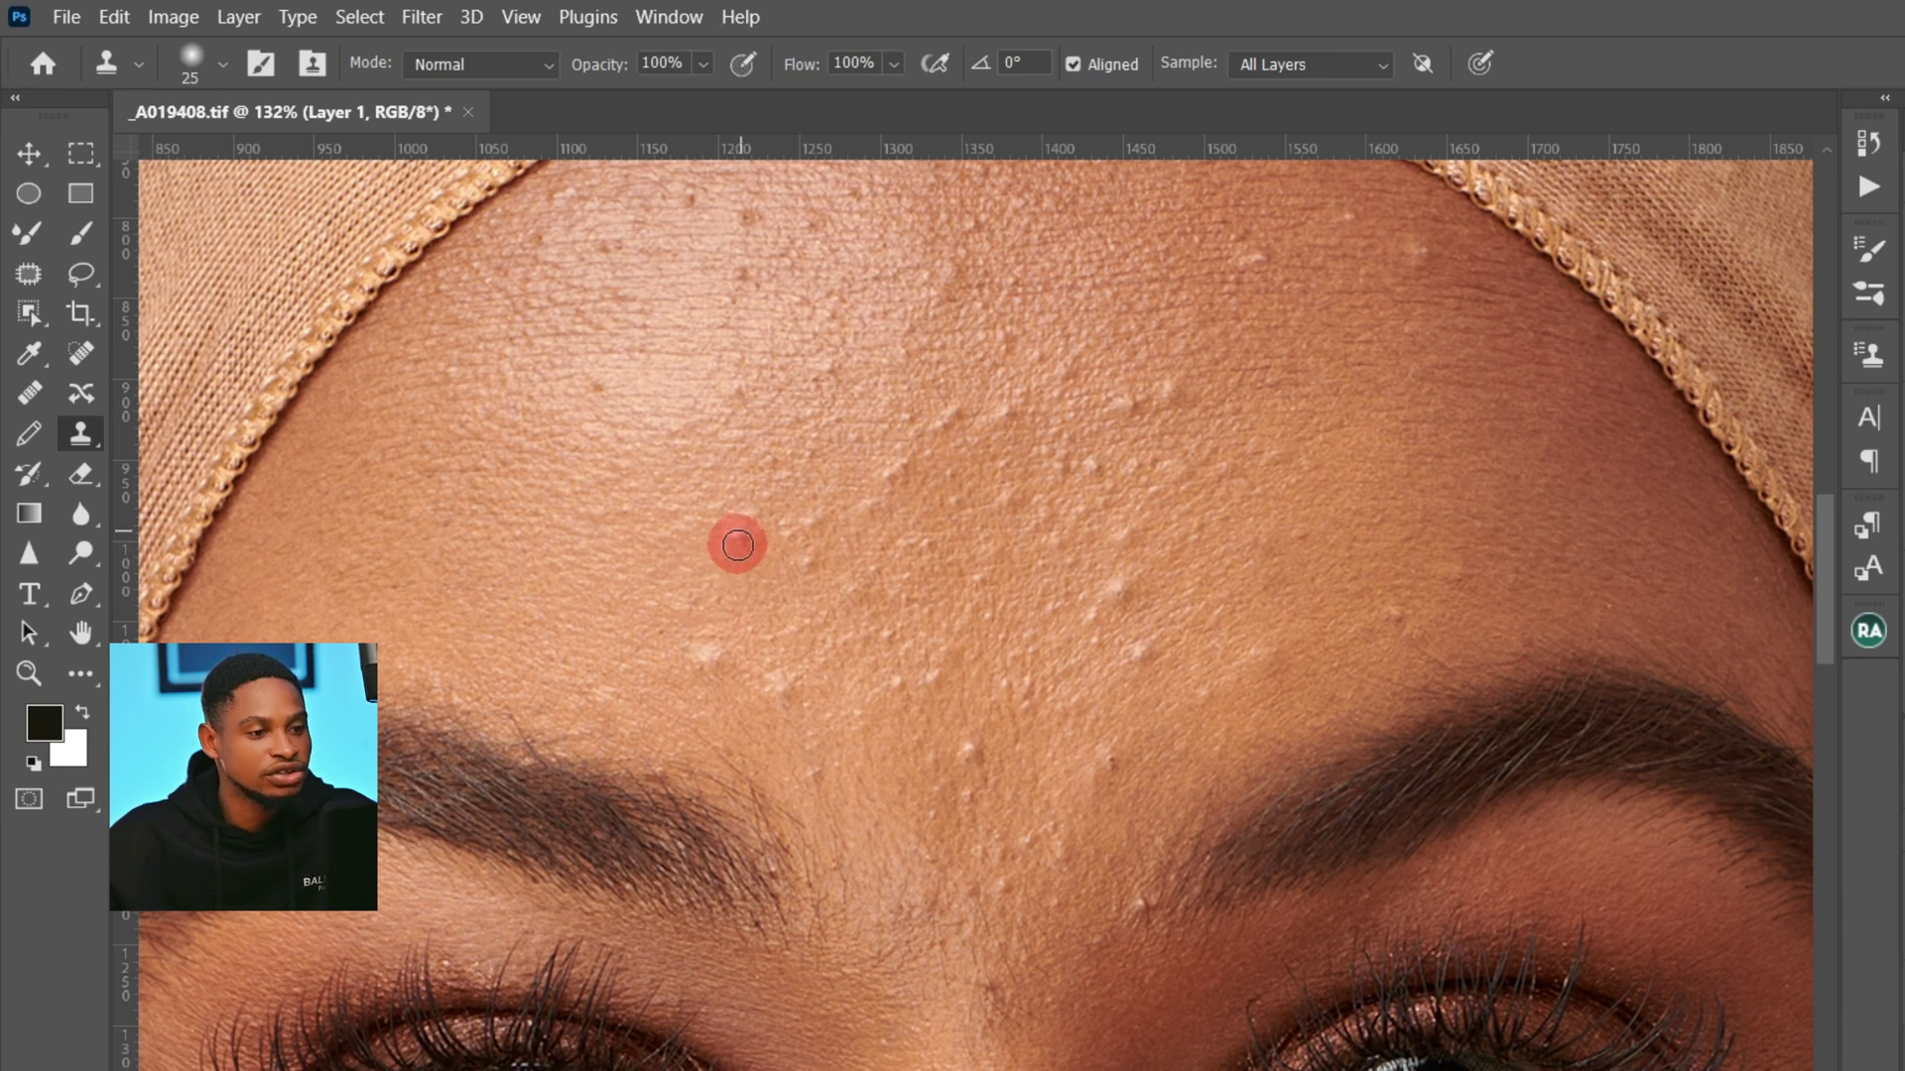
Step: Clone clean skin over the bump centred above the eyebrows and the two bumps on the right of the mid-forehead, resampling beside each one
alt+click(991, 792)
click(974, 754)
alt+click(1187, 638)
click(1133, 658)
alt+click(1181, 608)
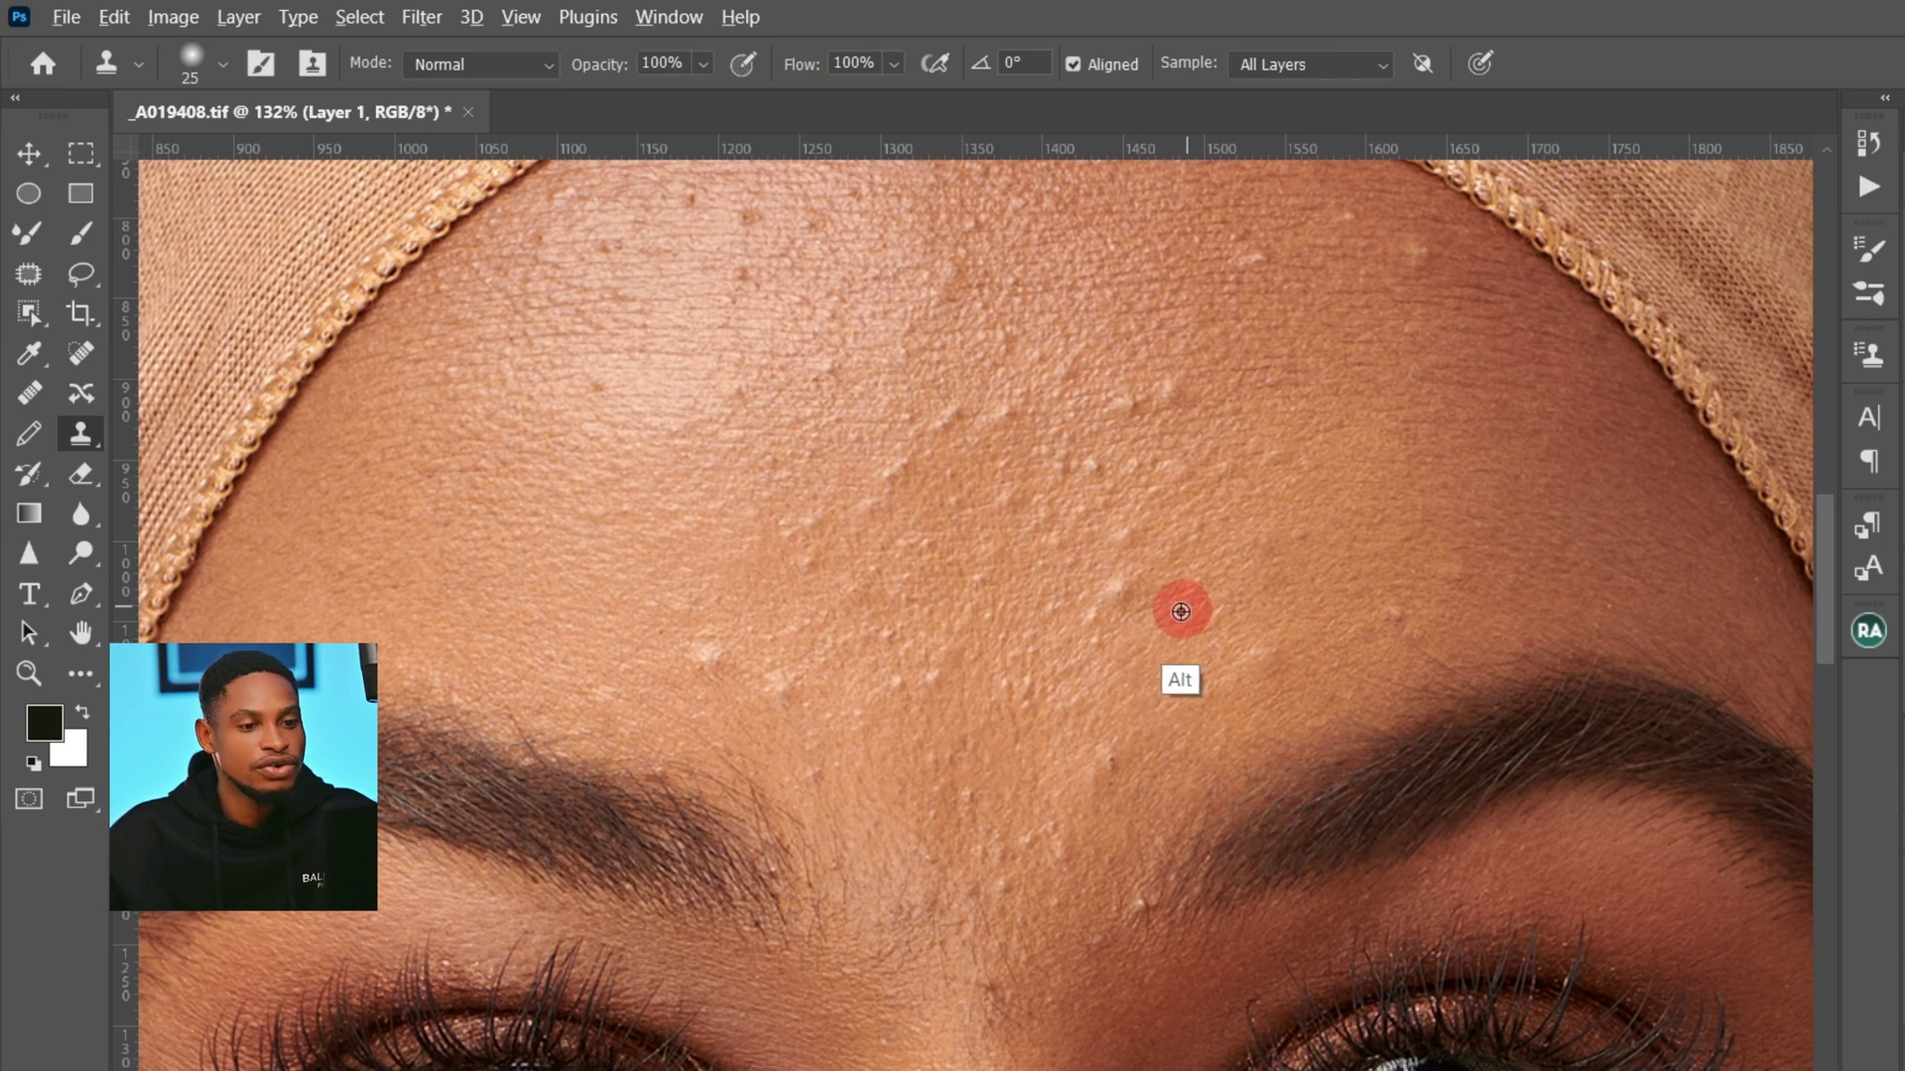
click(1127, 591)
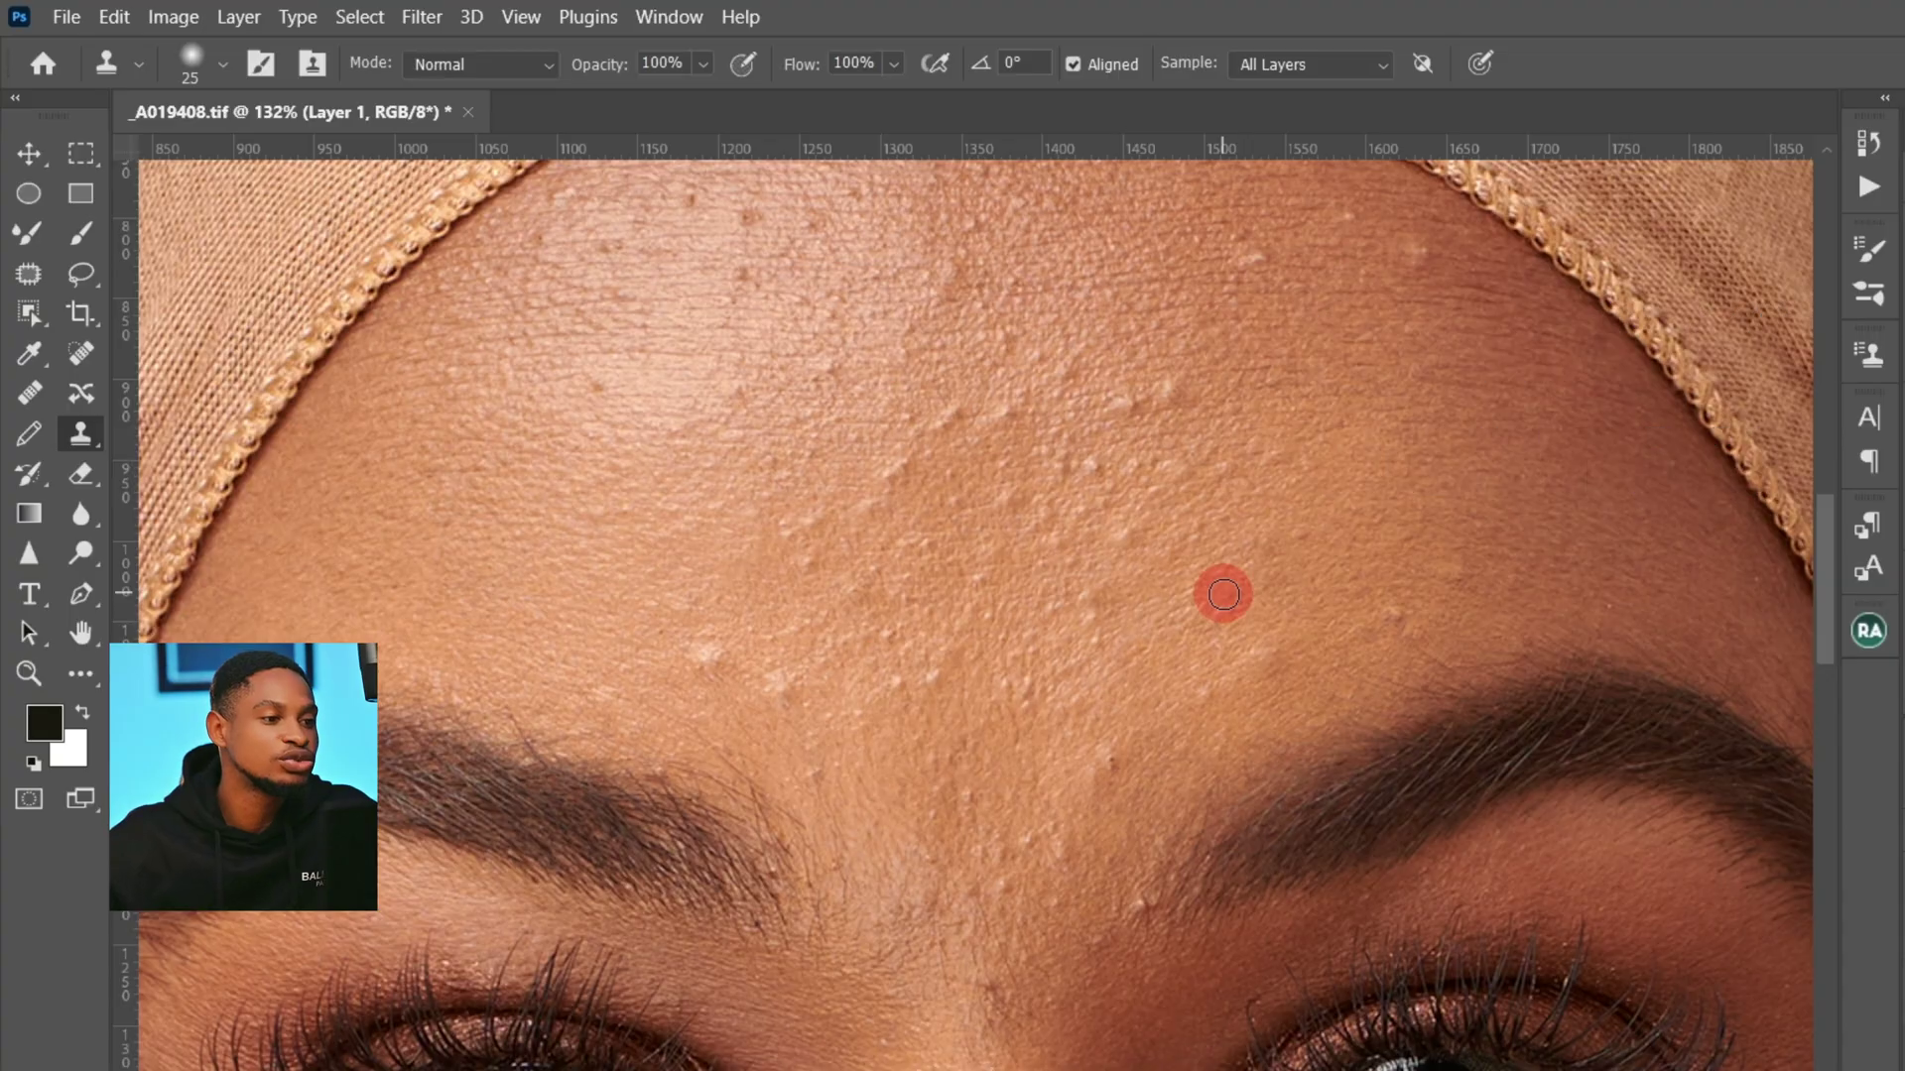
Step: Remove the bump on the upper right of the forehead with the Spot Healing Brush
click(81, 351)
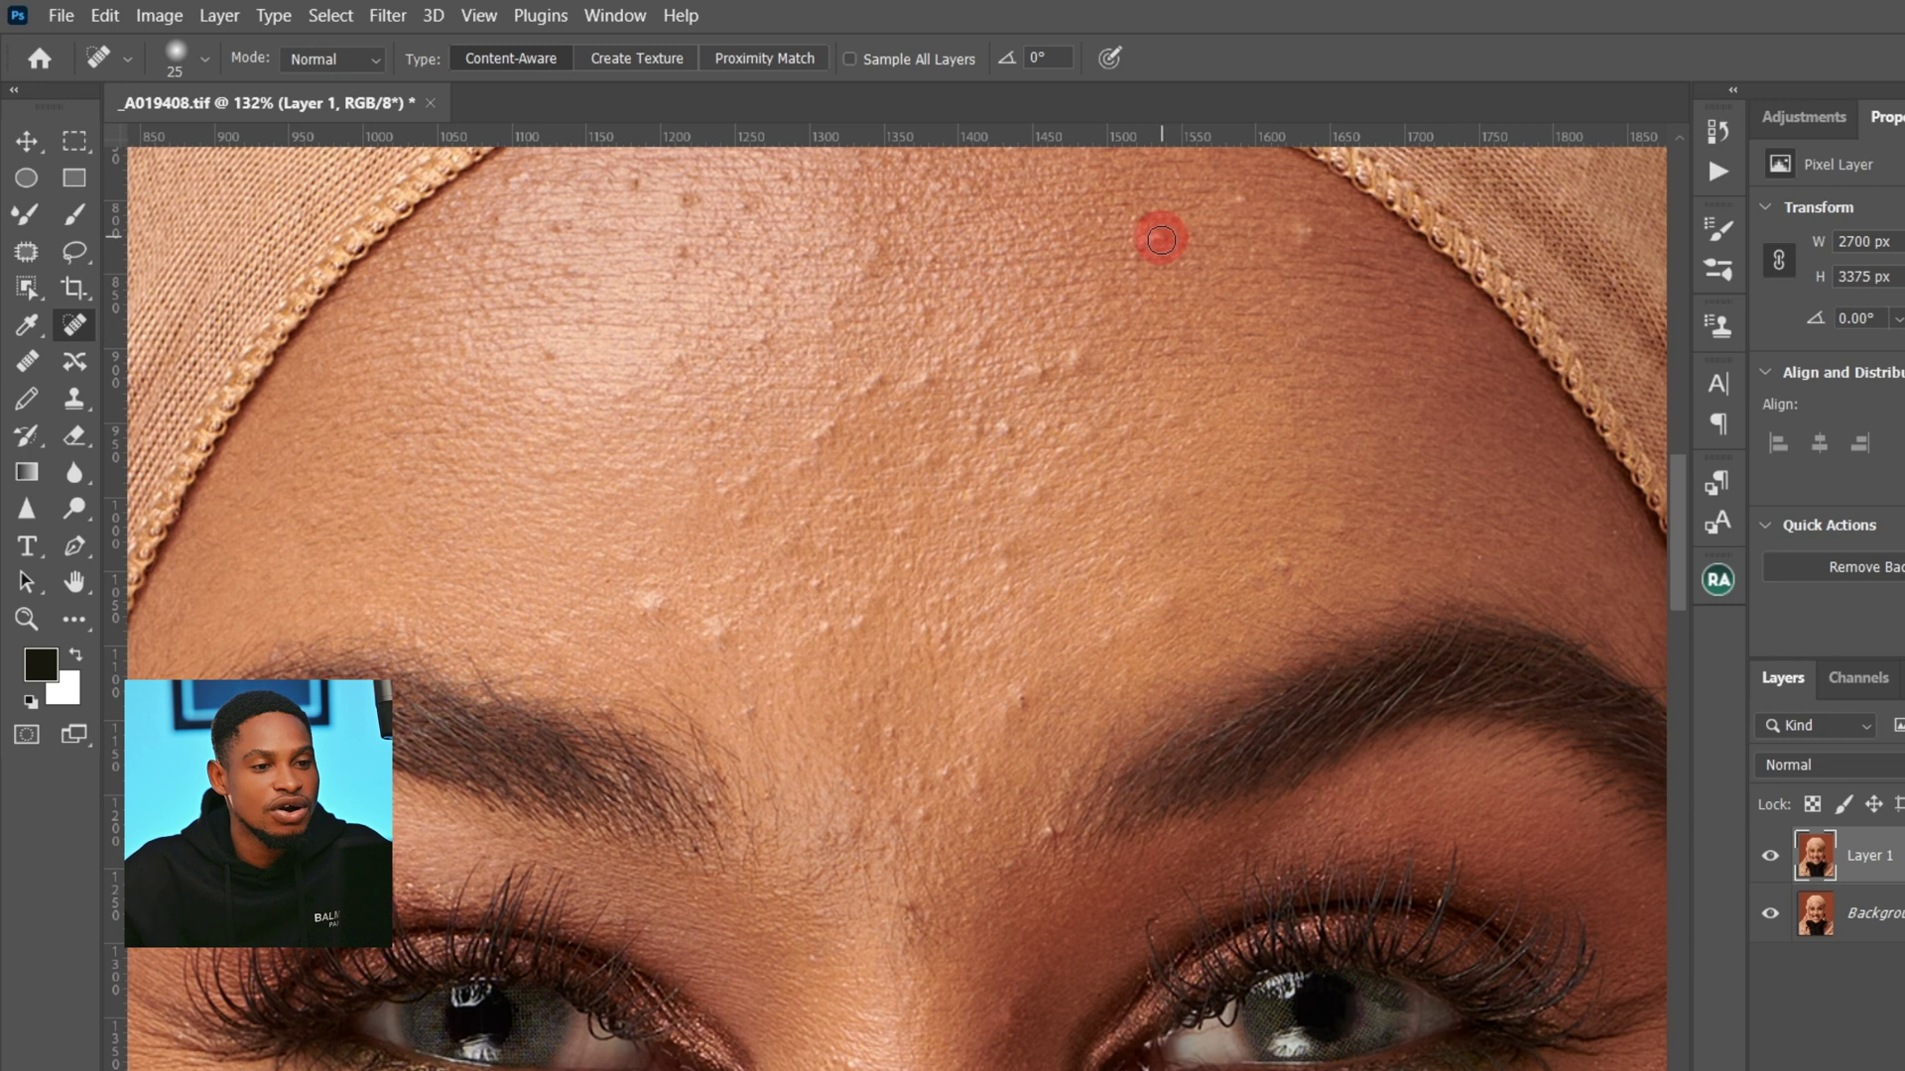
click(1156, 238)
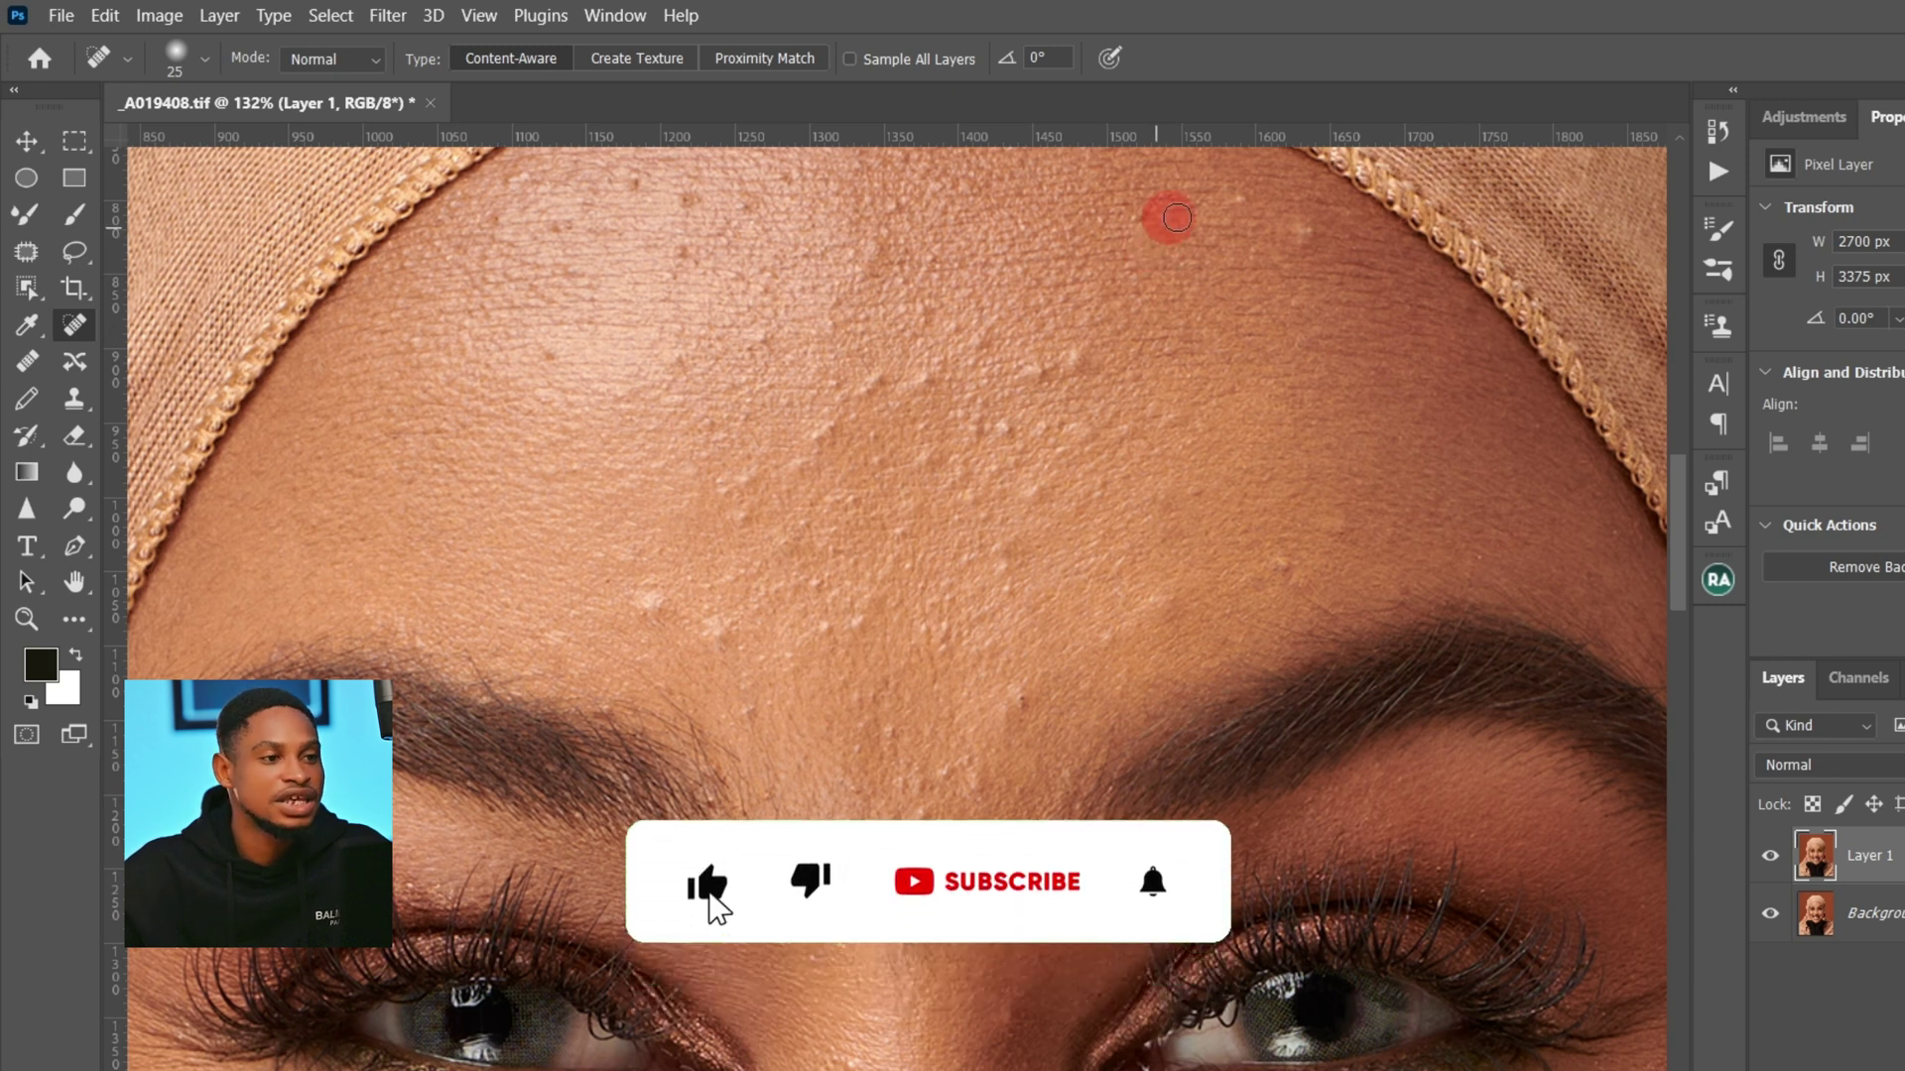
Step: Configure the Spot Healing Brush with 0% hardness and Normal mode, keeping the Content-Aware type on Layer 1
click(206, 60)
click(50, 189)
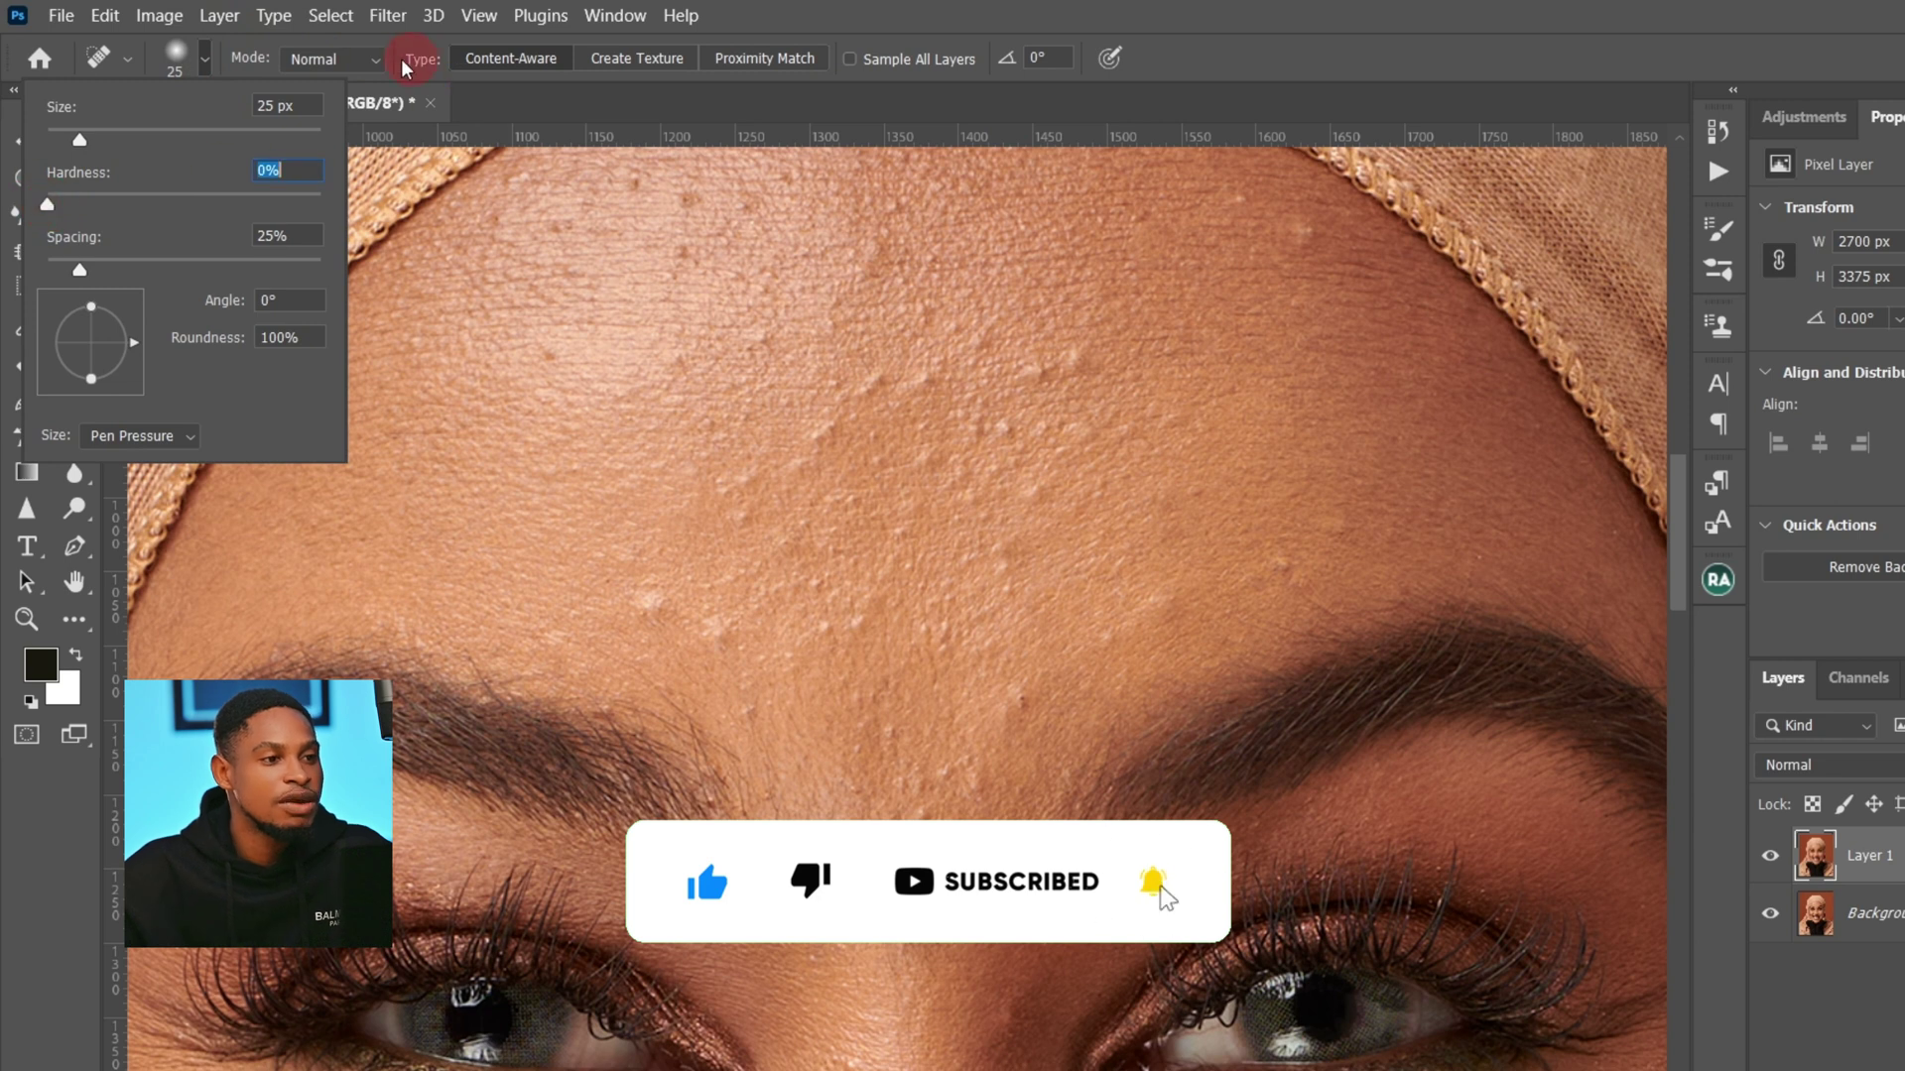
click(347, 60)
click(341, 62)
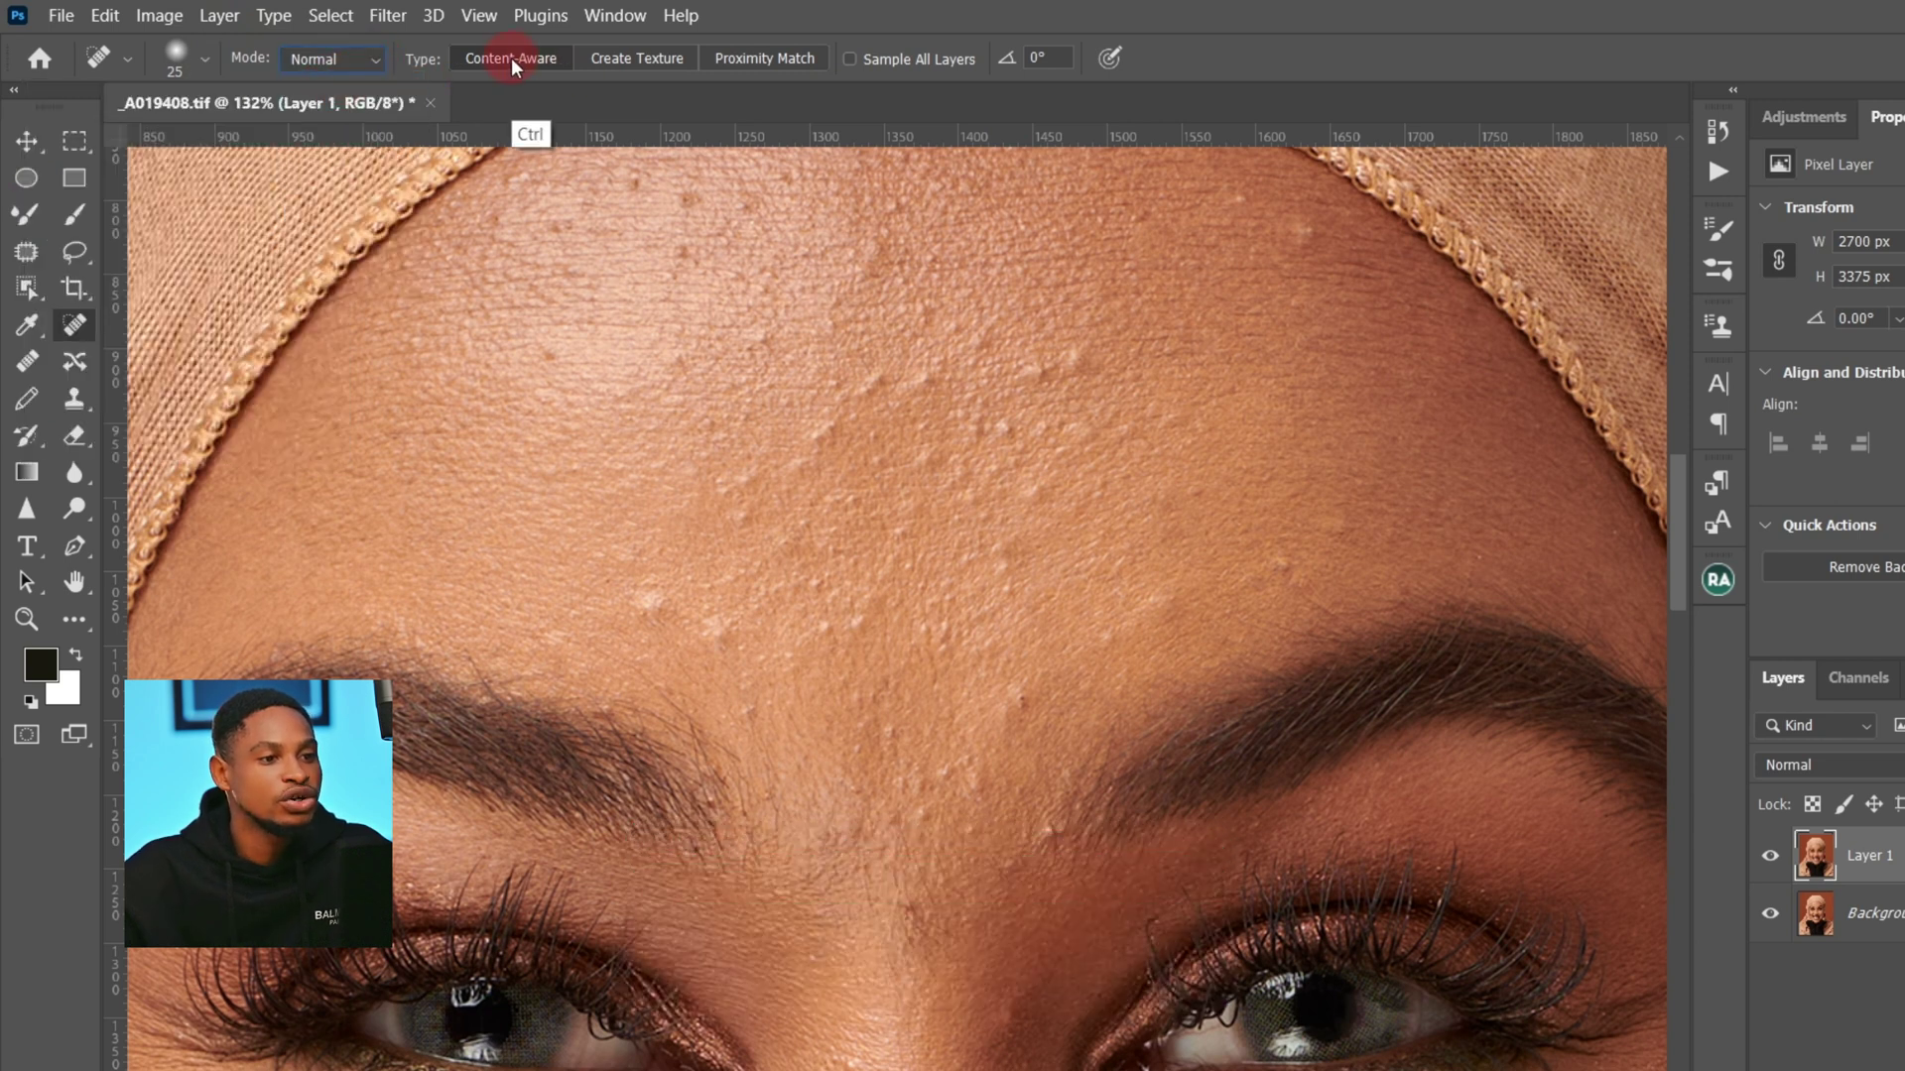
click(1211, 476)
click(1835, 870)
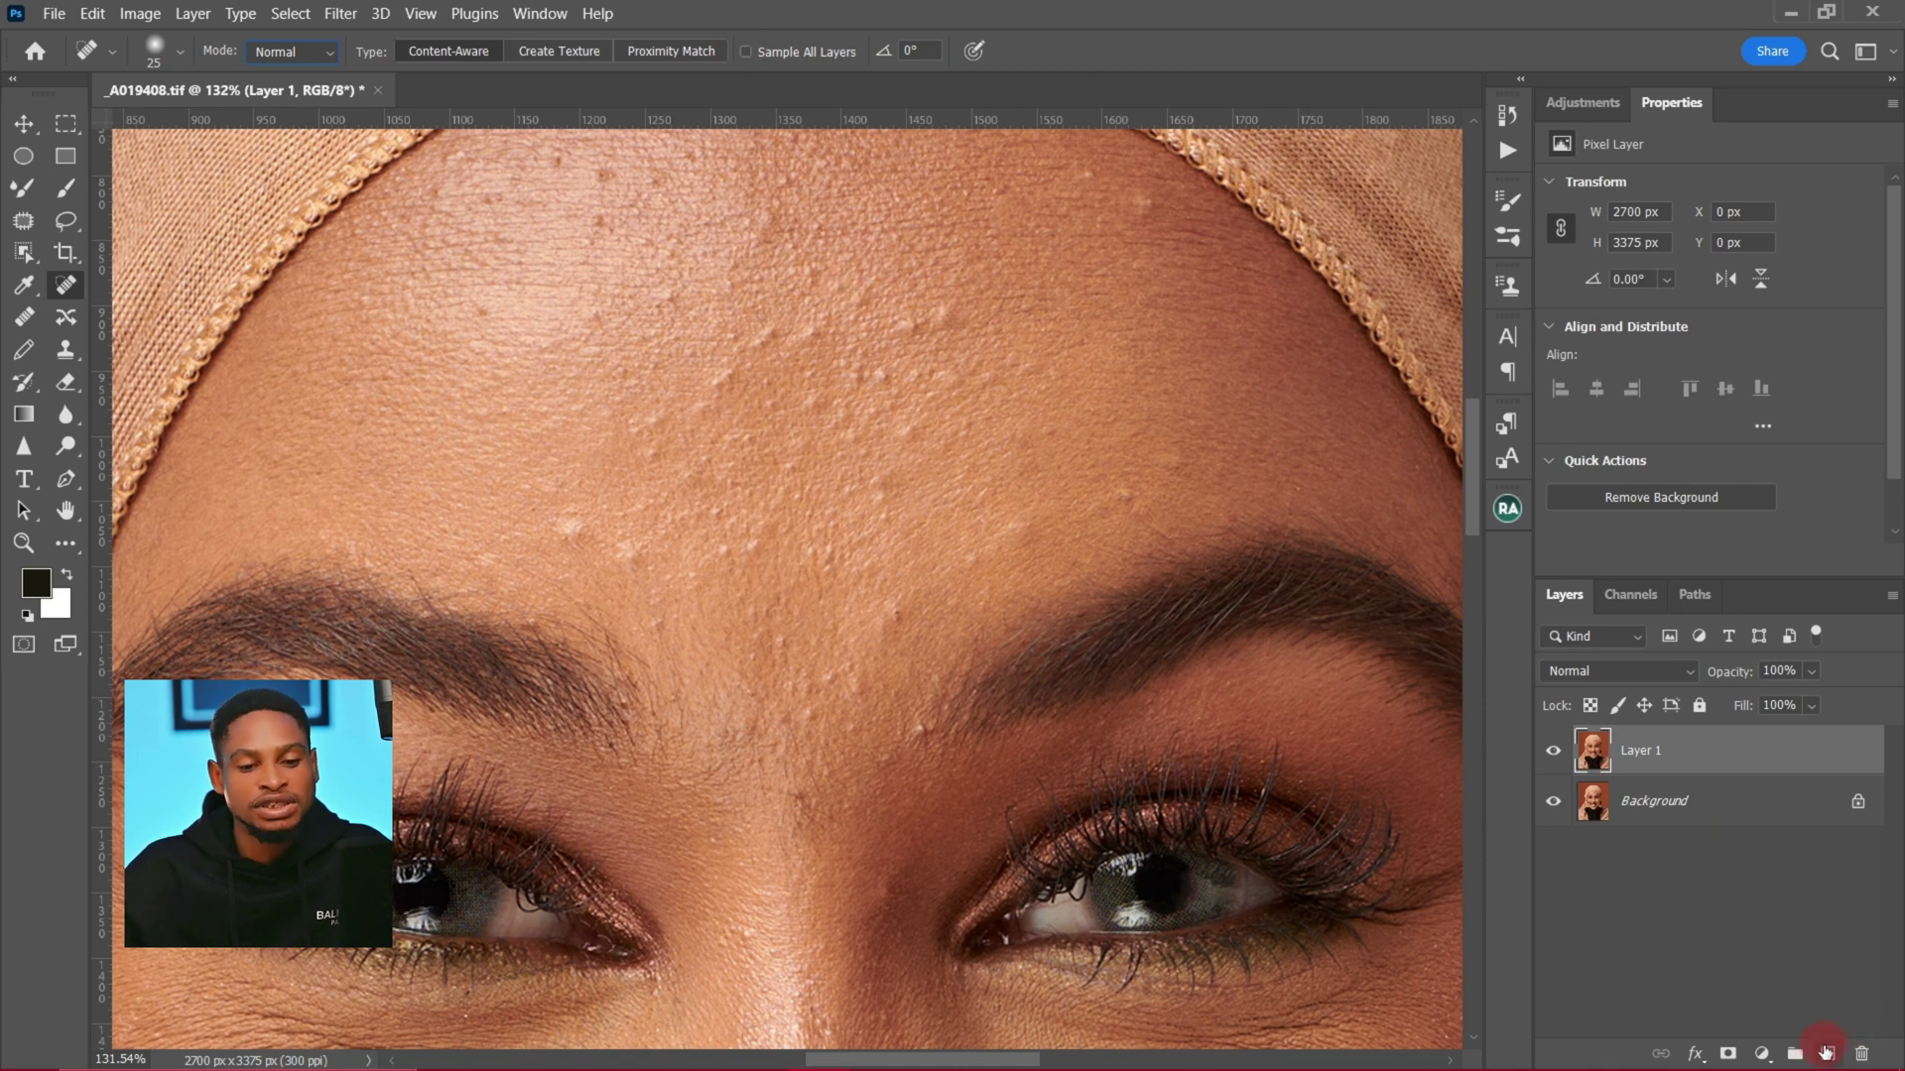
Step: Add a new empty layer above Layer 1 and try to spot-heal forehead bumps on it without sampling other layers
click(1828, 1054)
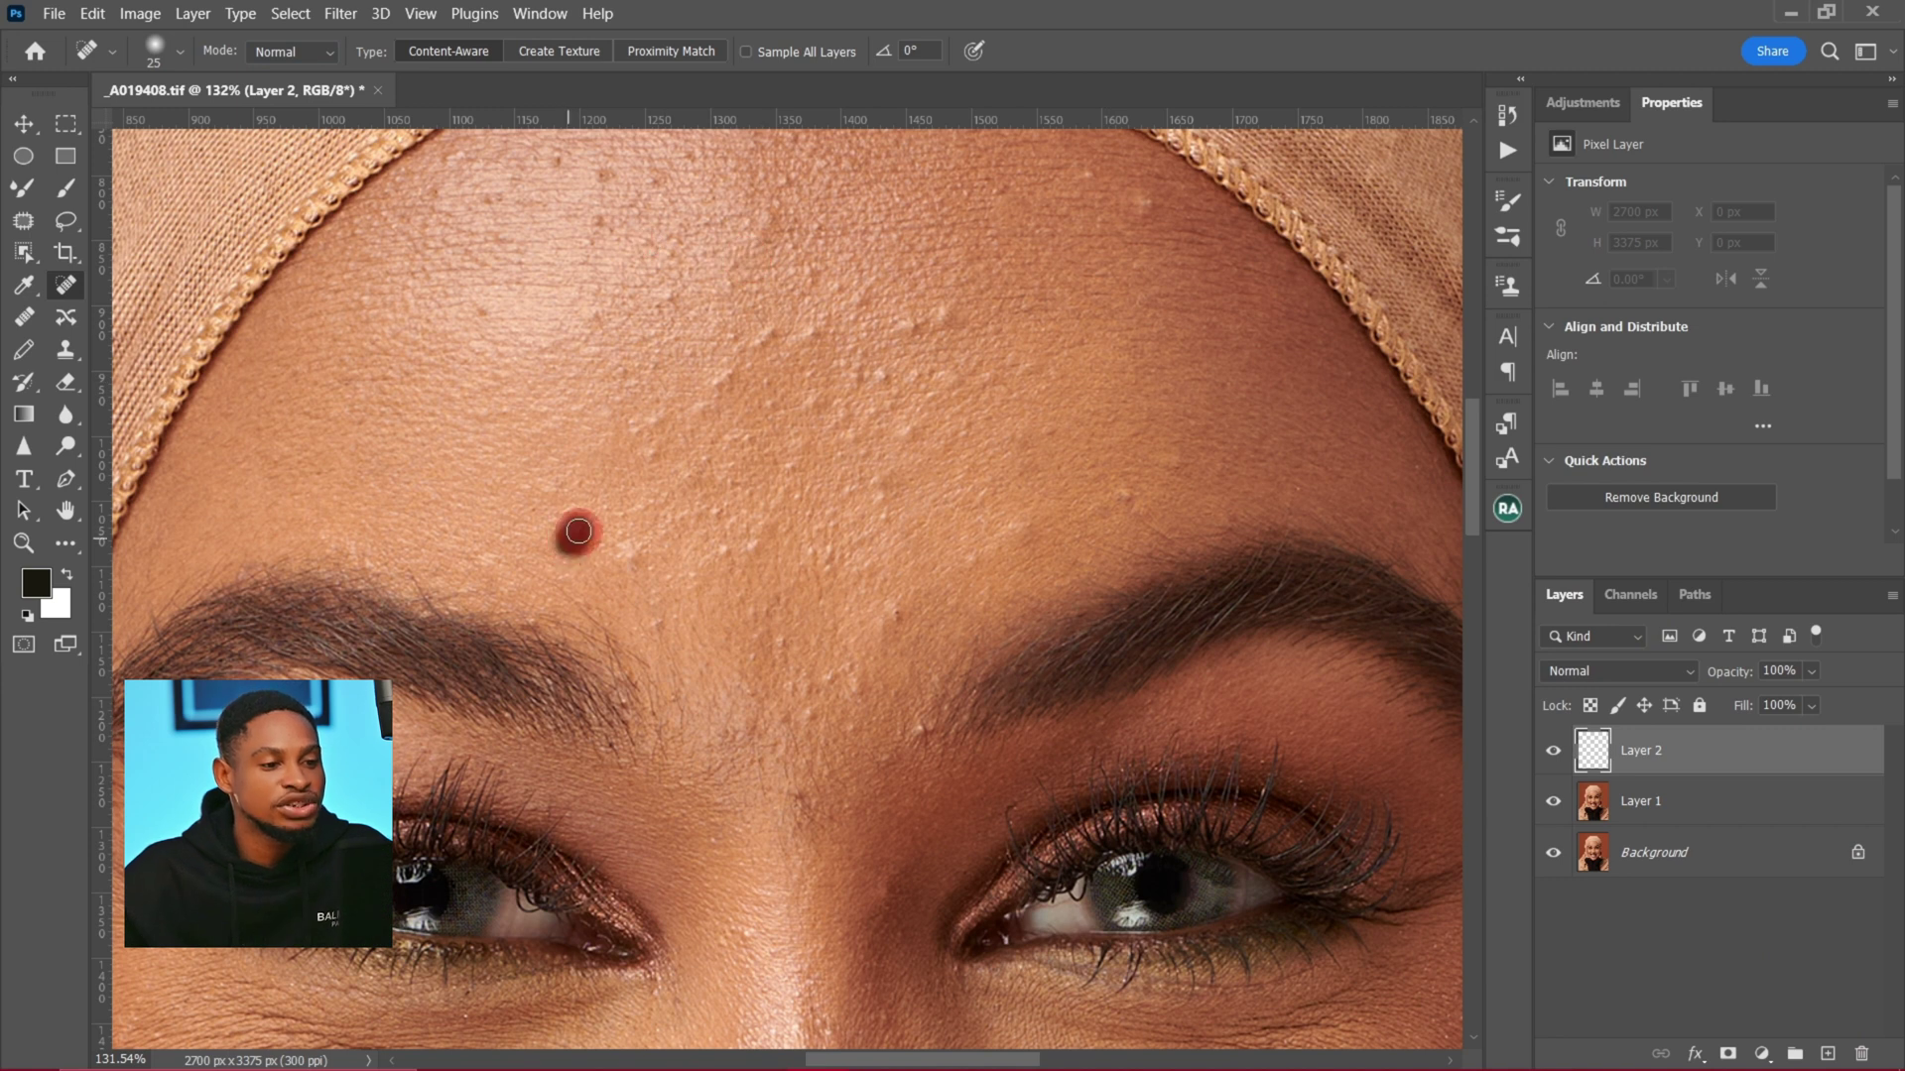
click(879, 378)
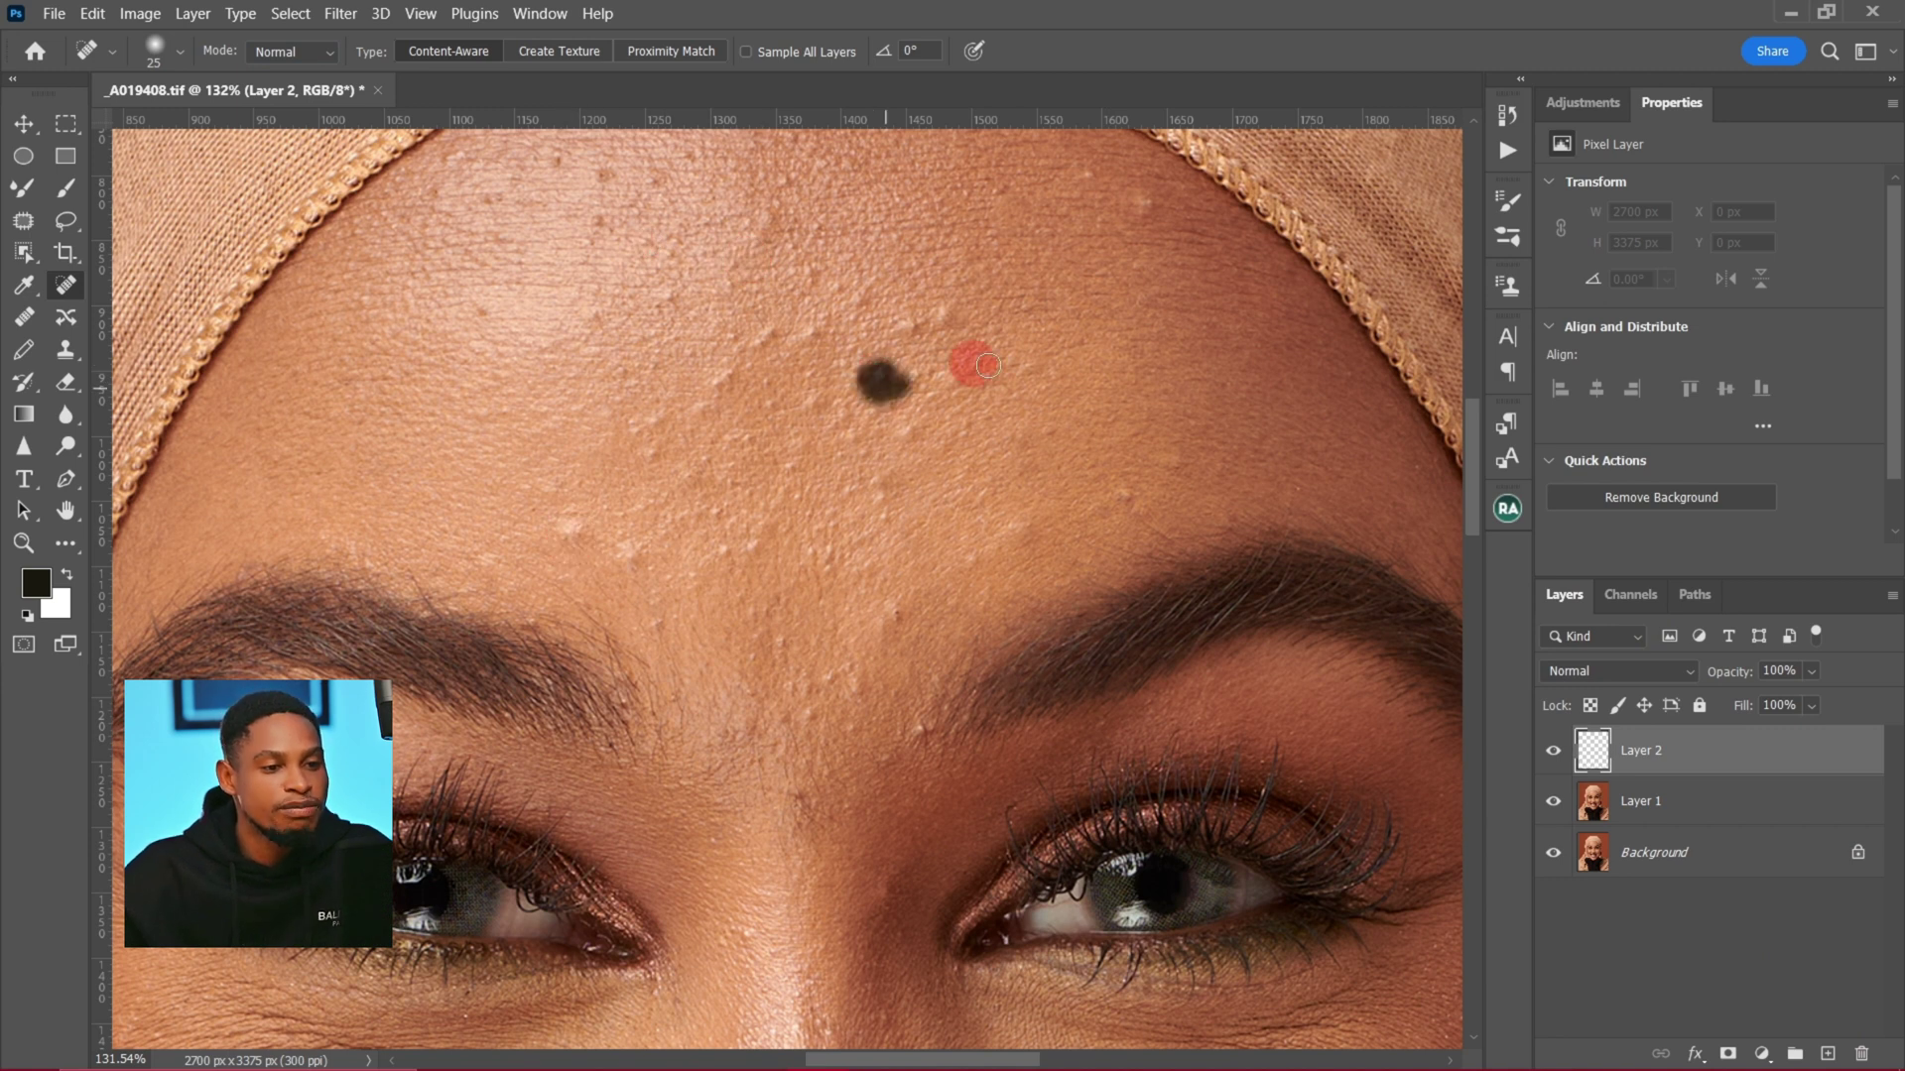
click(1121, 504)
click(1641, 803)
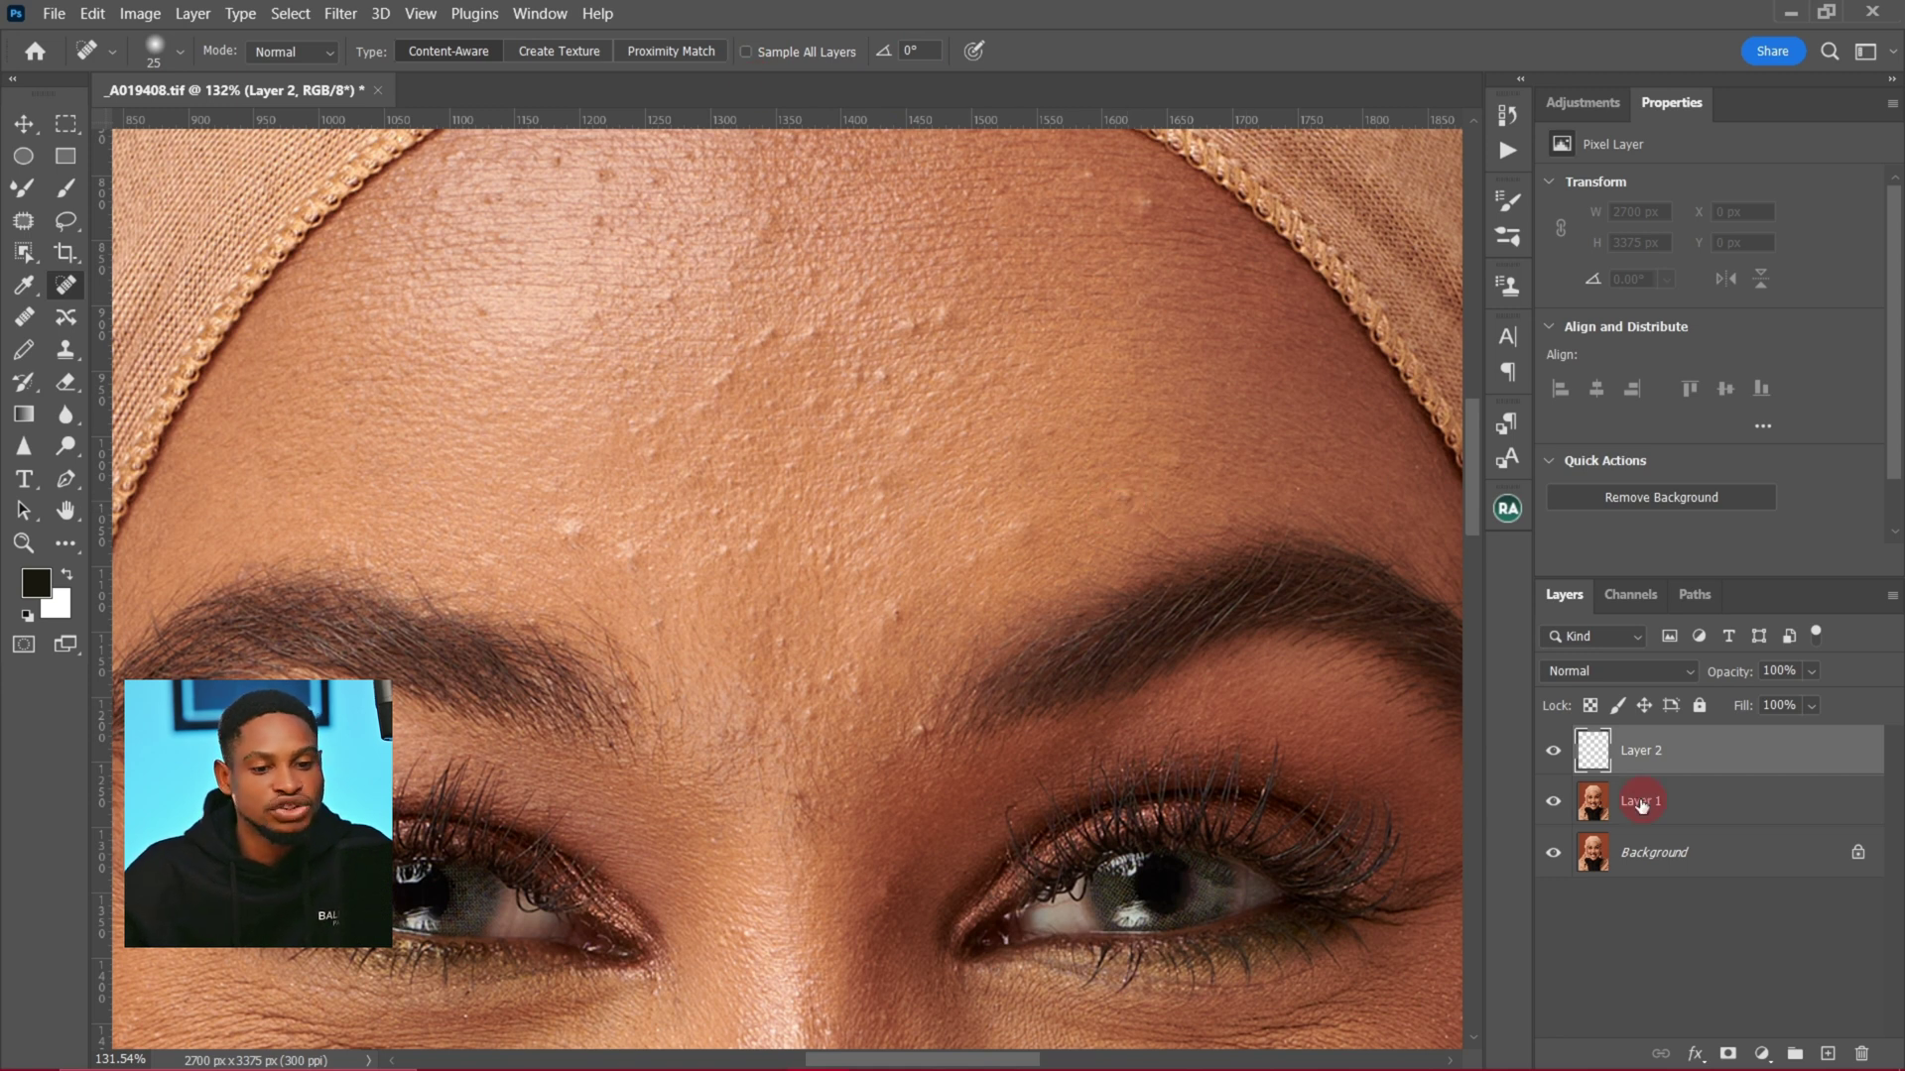
click(848, 159)
Step: Enable Sample All Layers and spot-heal bumps on the forehead and right cheek onto Layer 2 with a 10 px brush
click(745, 52)
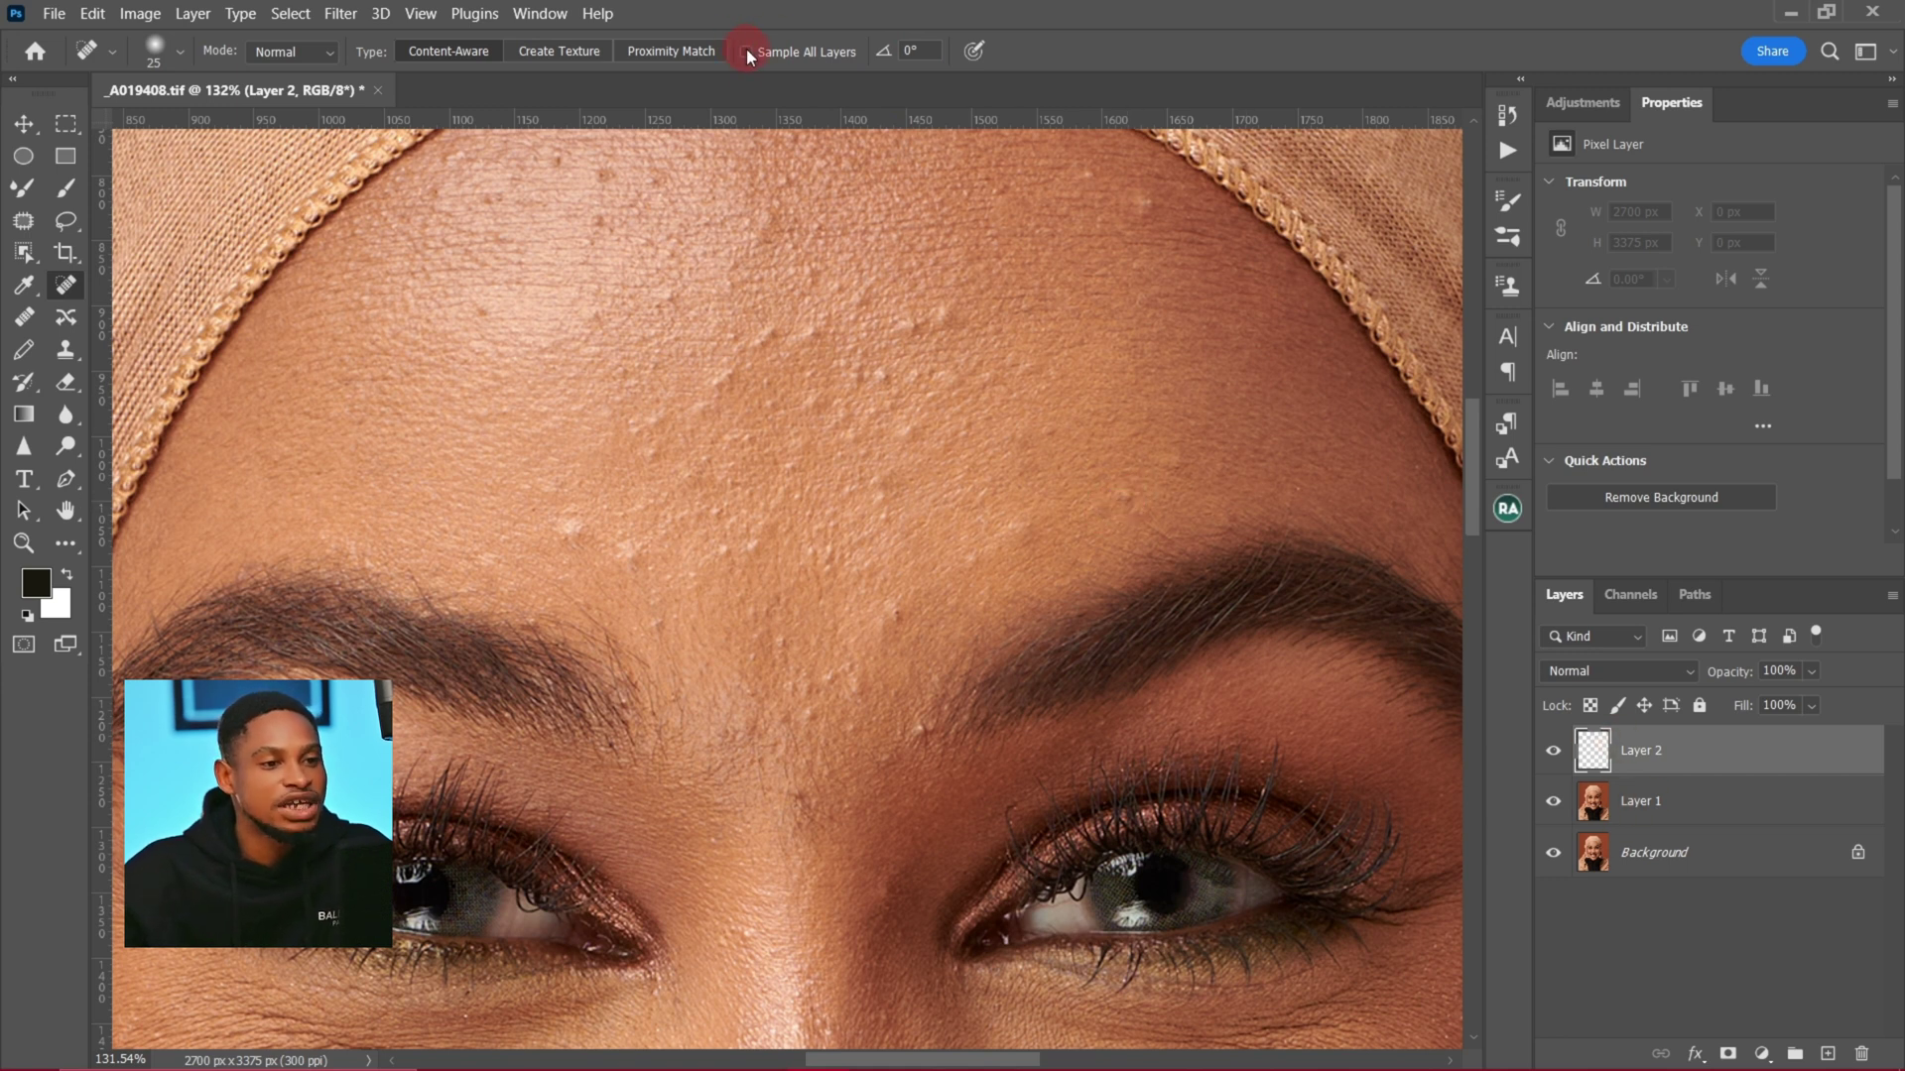
click(845, 426)
click(880, 379)
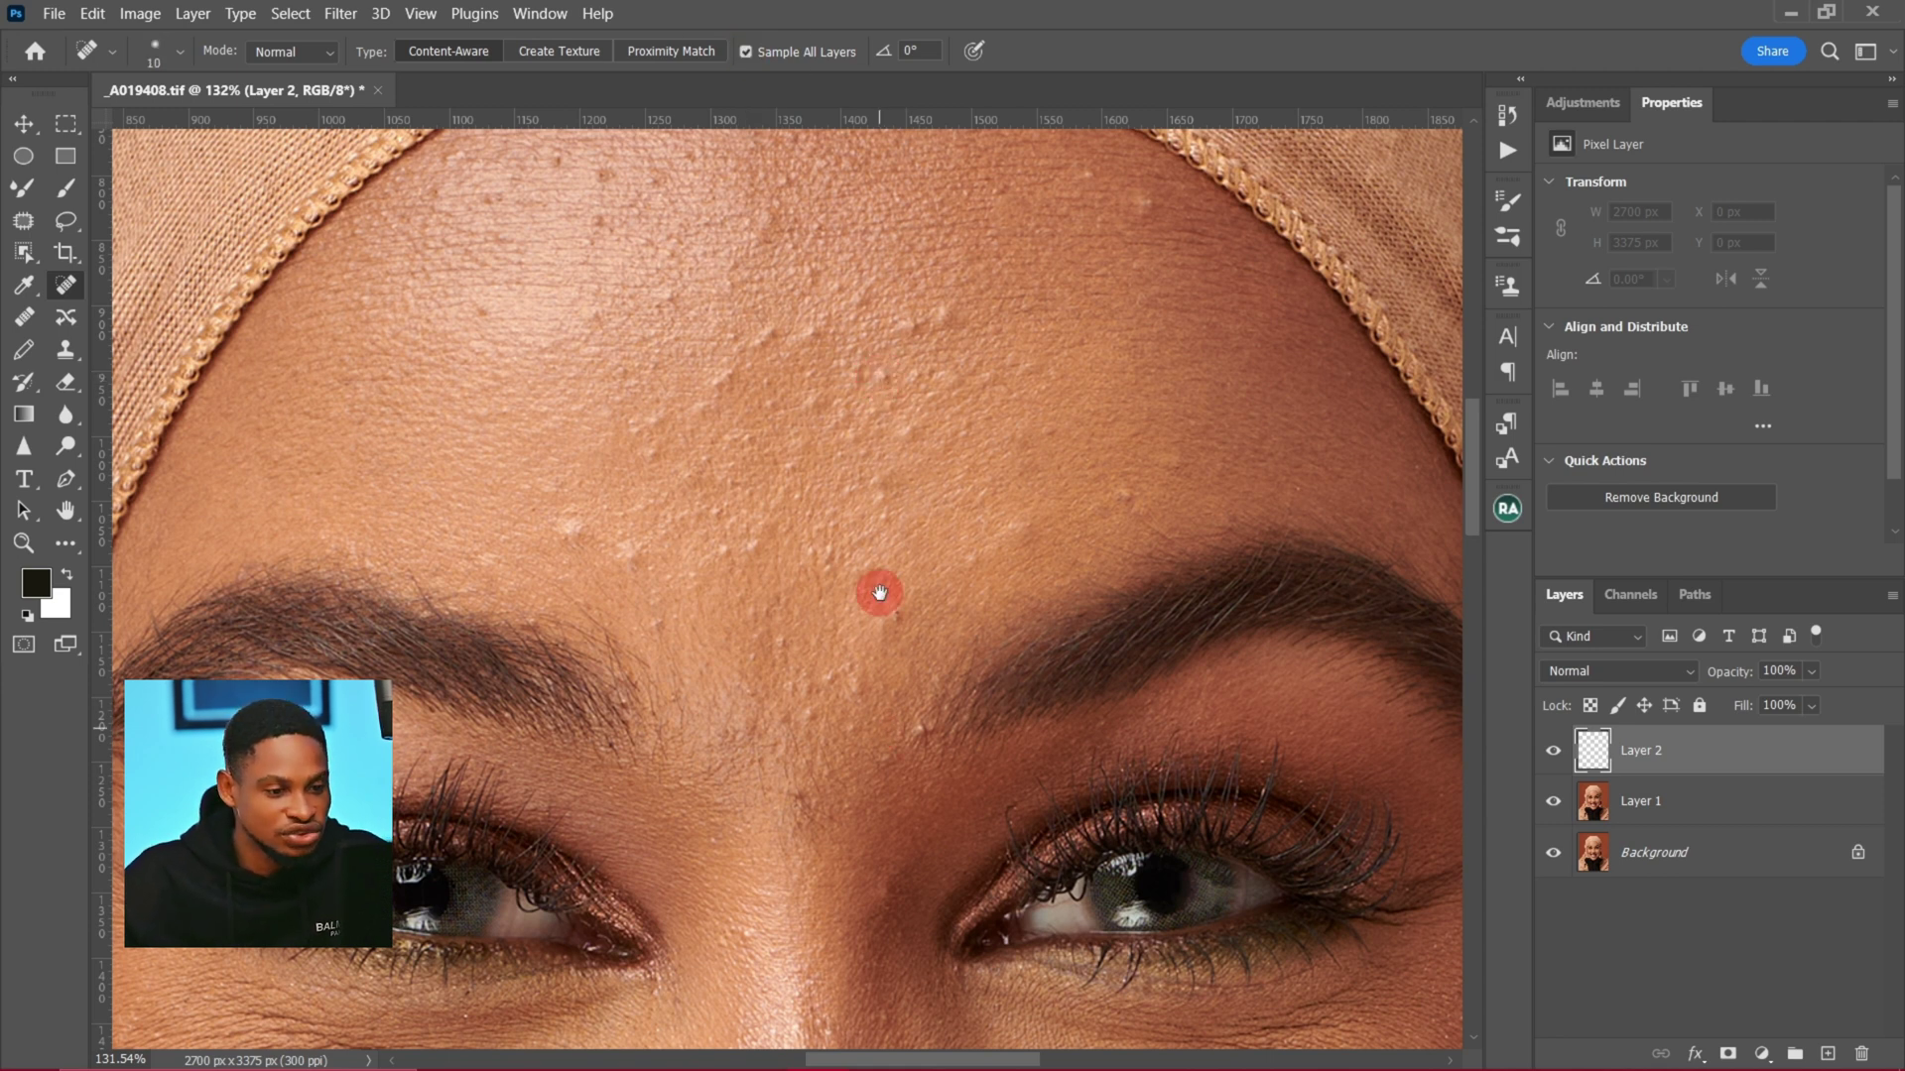
drag(879, 594, 905, 128)
mouse_move(883, 801)
mouse_down()
mouse_move(728, 675)
mouse_move(674, 723)
mouse_up()
click(959, 345)
click(986, 366)
click(1051, 383)
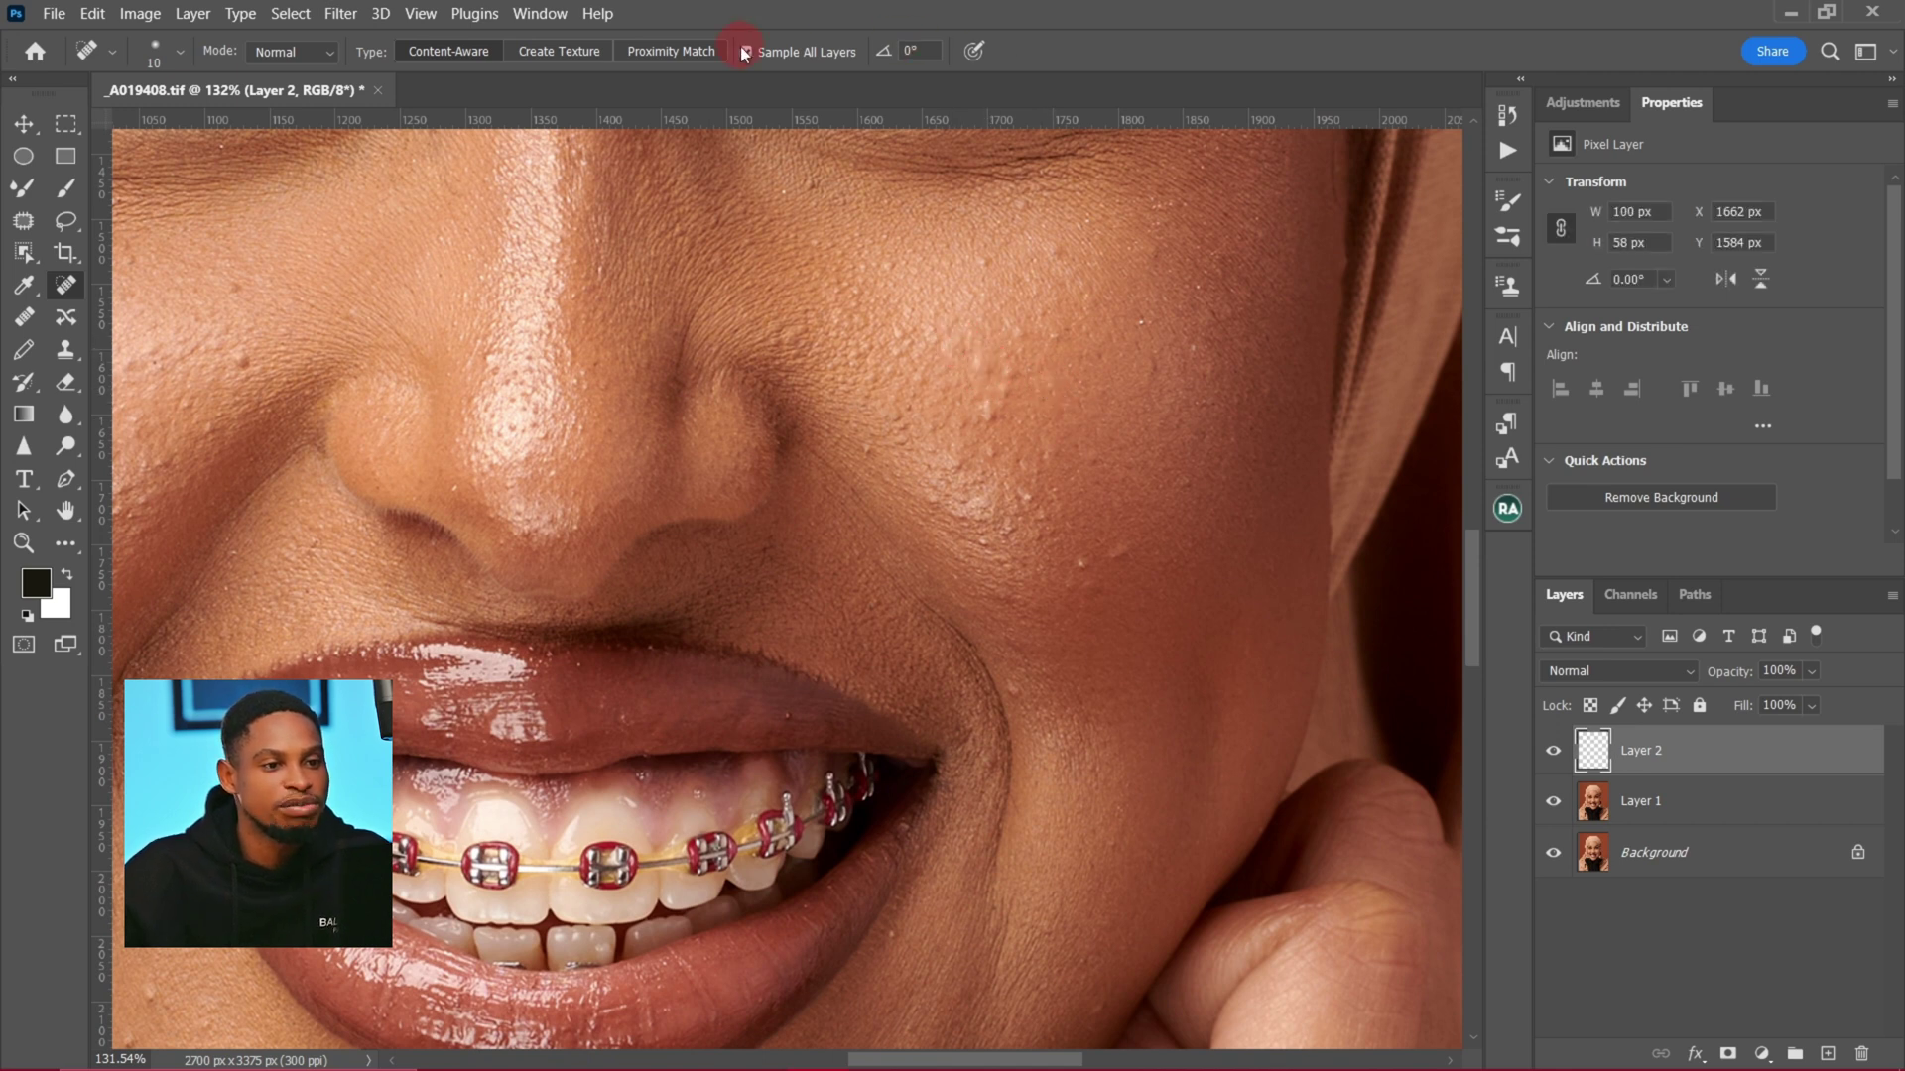
Step: Delete Layer 2 and turn off Sample All Layers for the Spot Healing Brush
drag(1753, 751, 1861, 1052)
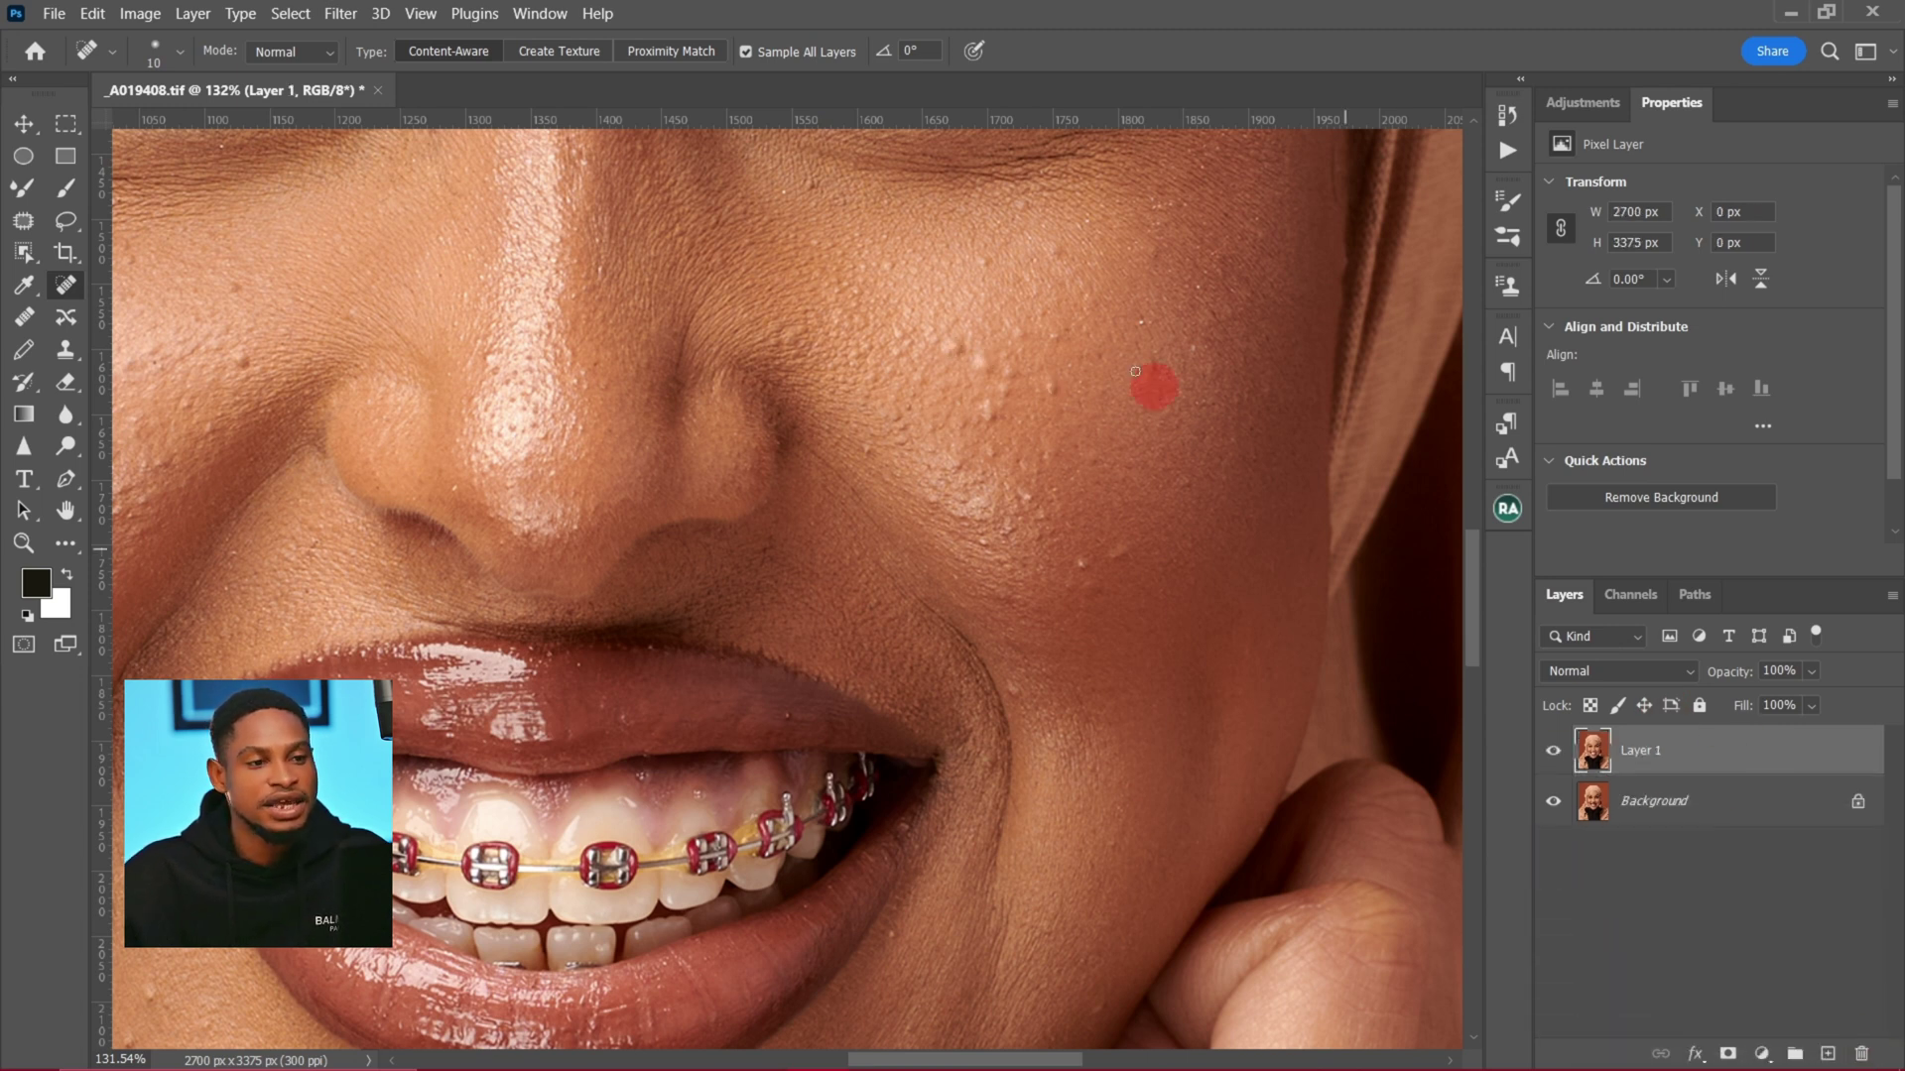
click(746, 51)
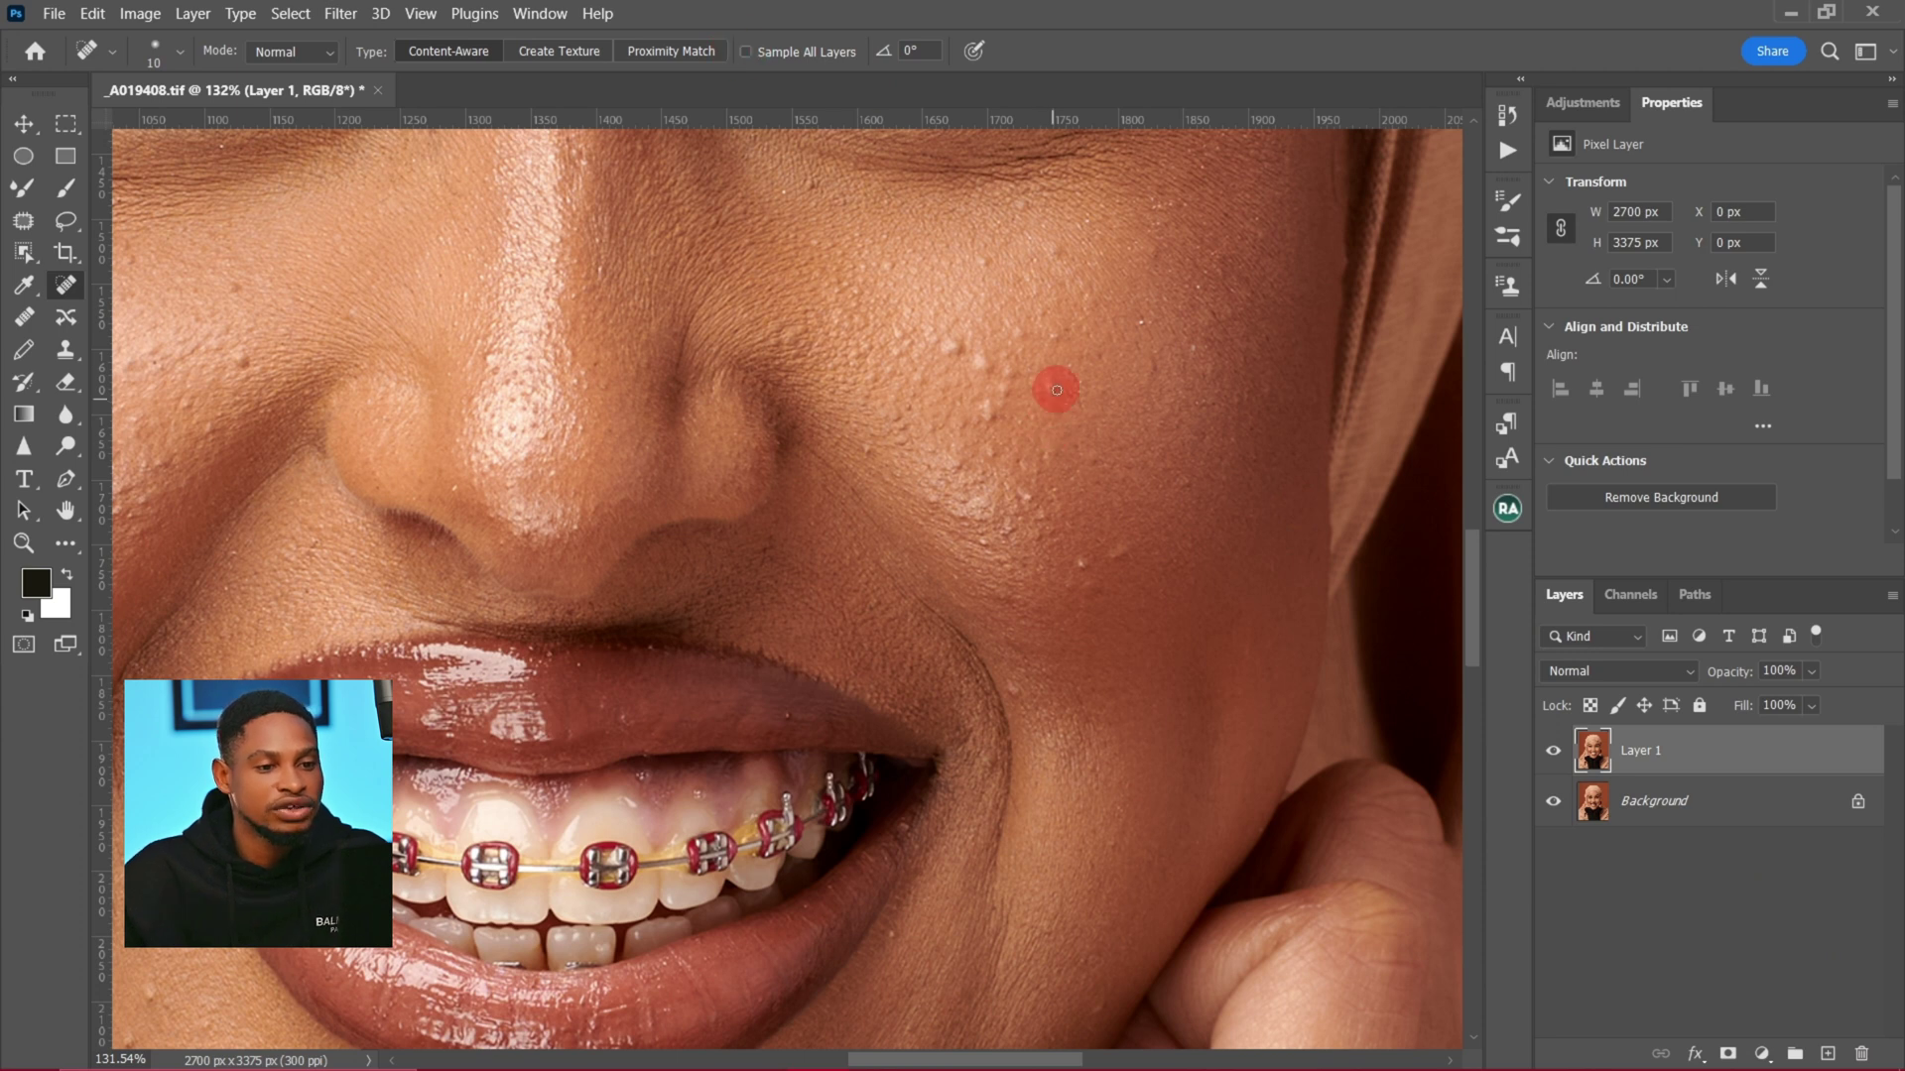
Step: Spot-heal the small bumps on the right cheek directly on Layer 1, reducing the brush to 9 px
click(1127, 534)
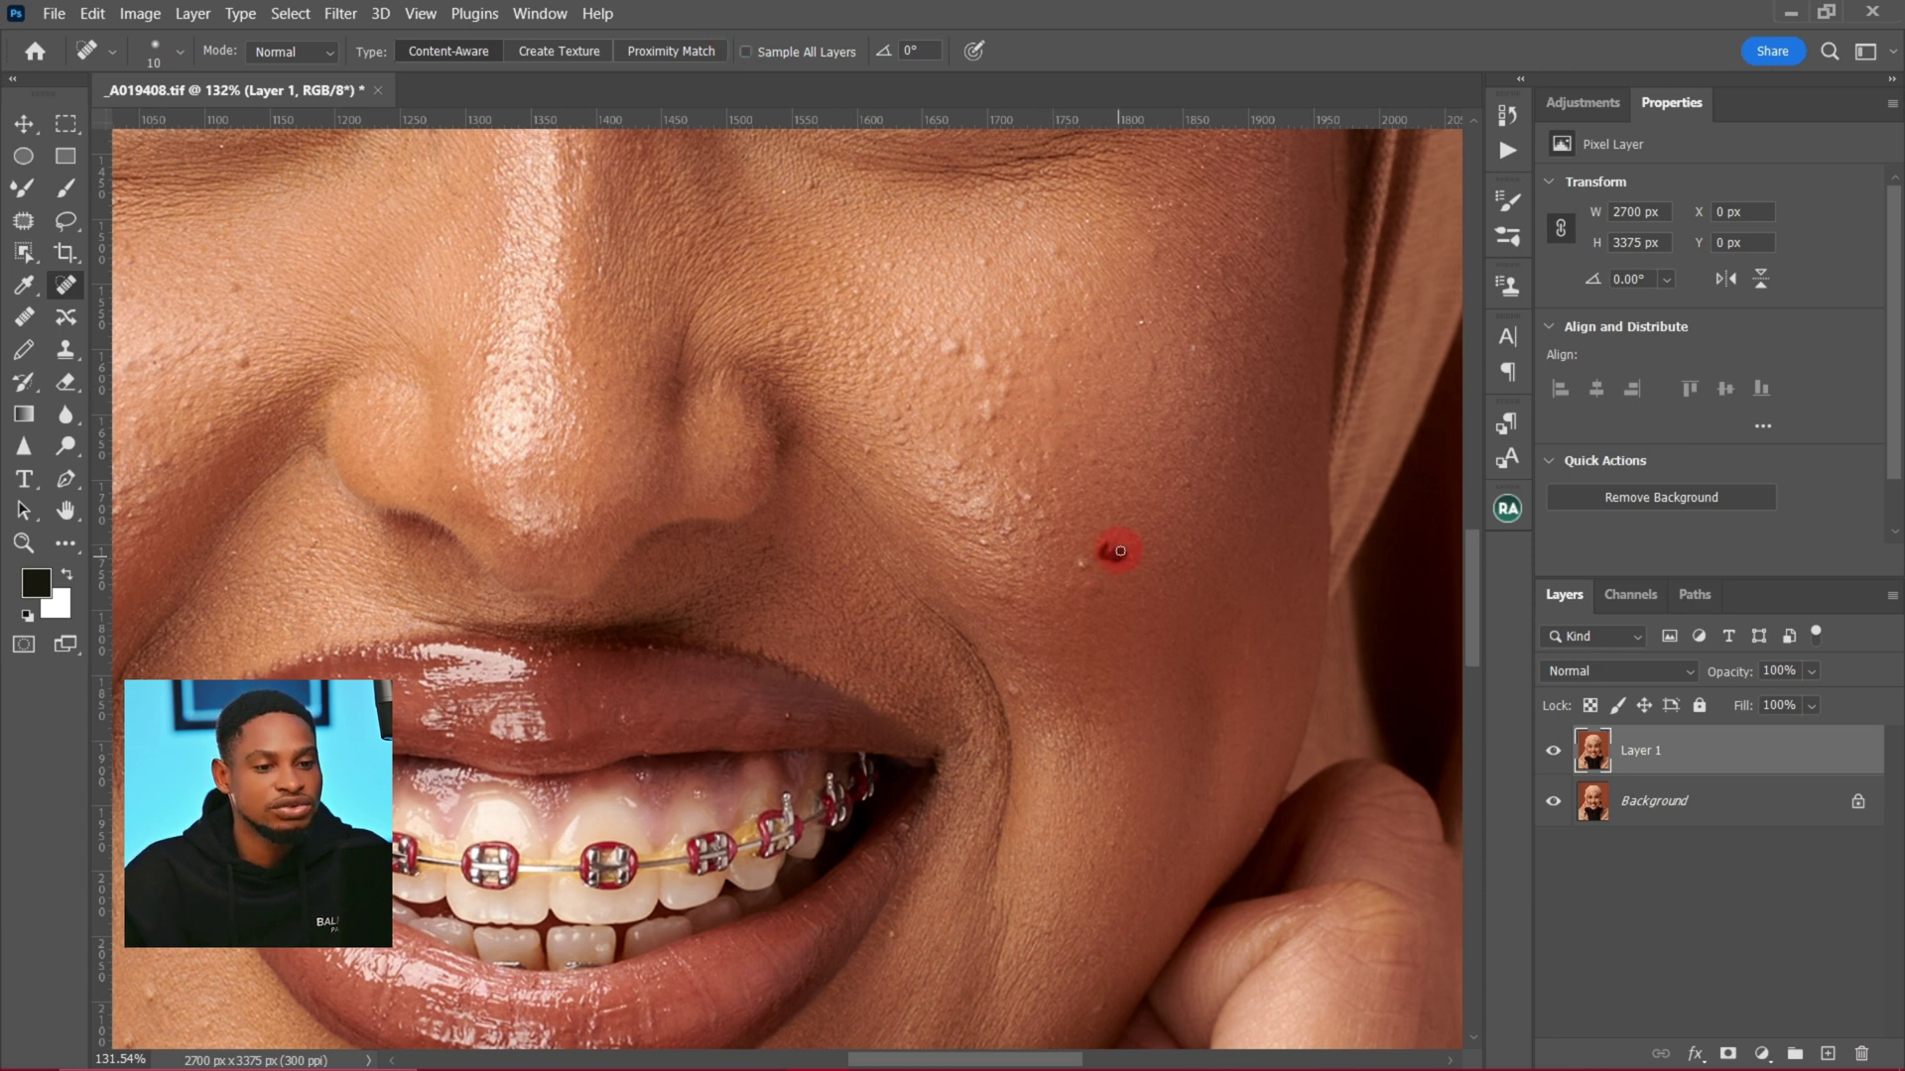
click(968, 433)
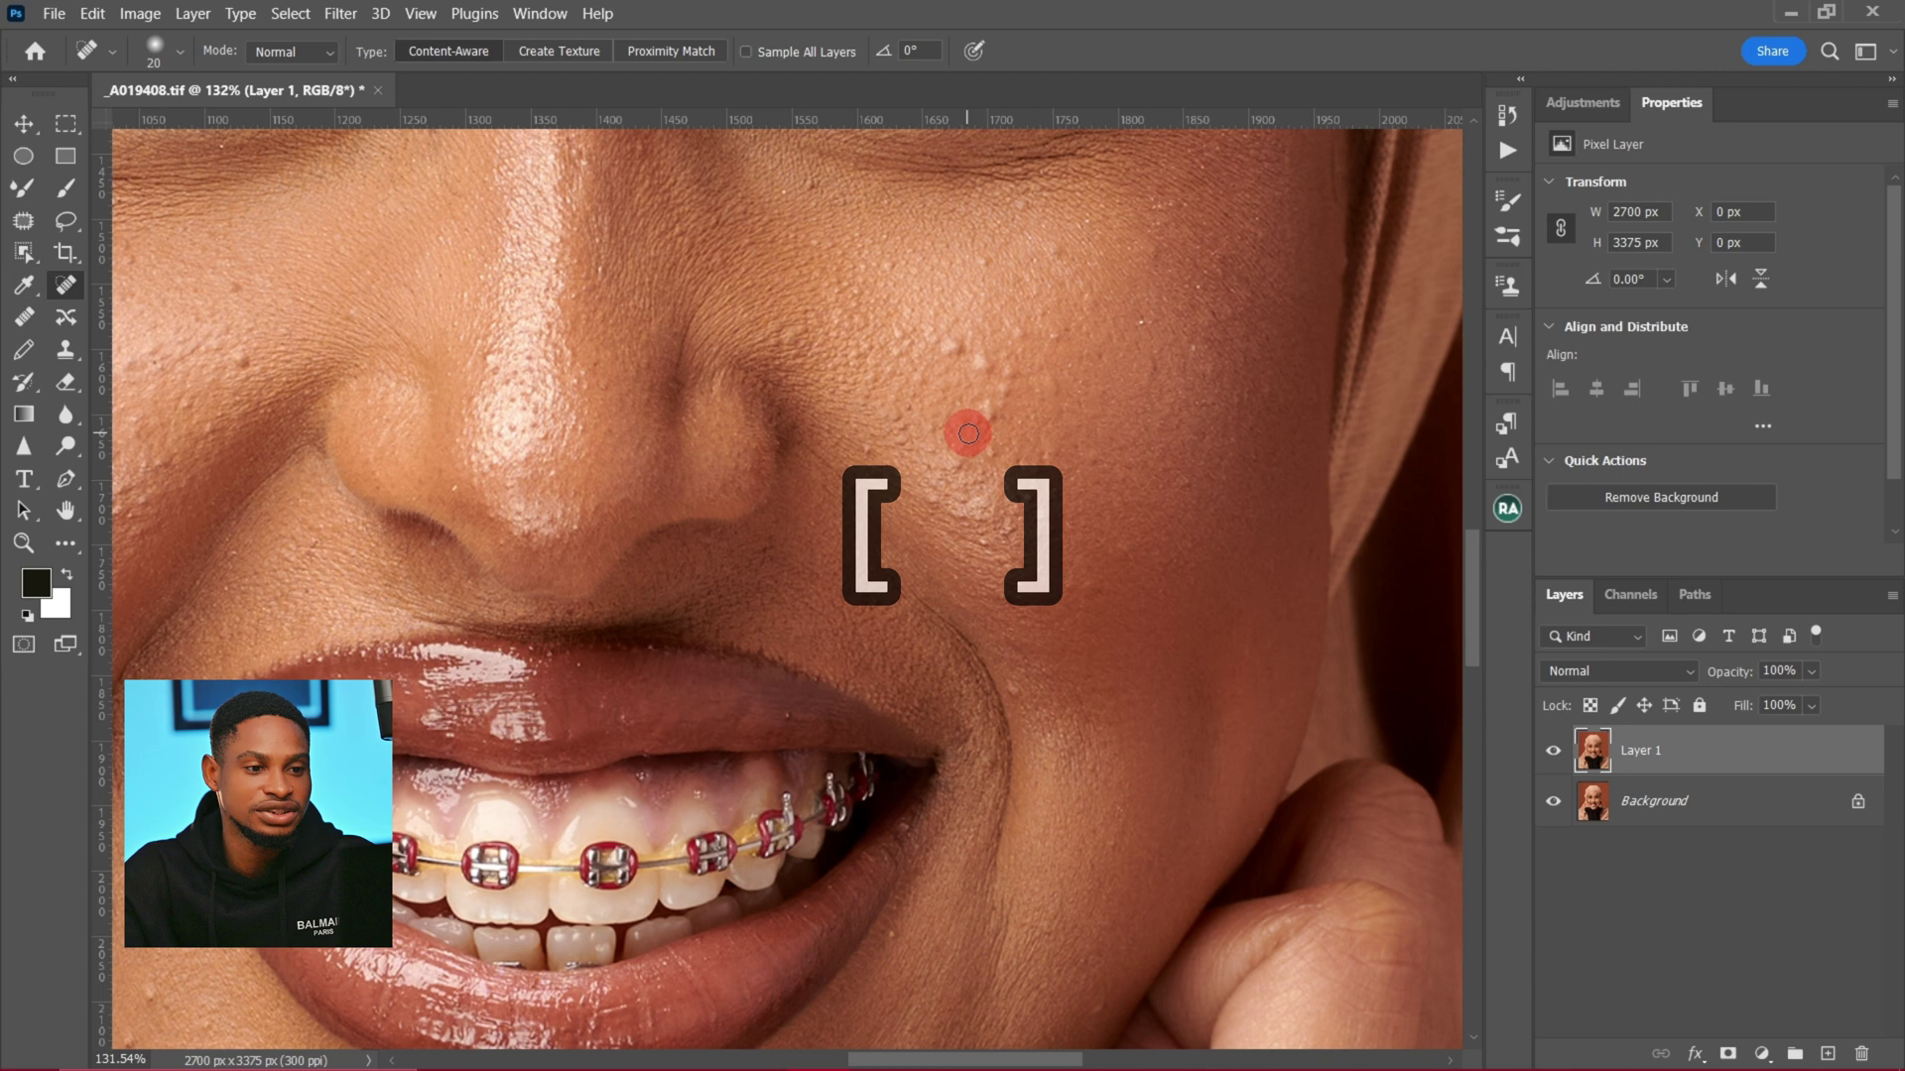
key(bracketleft)
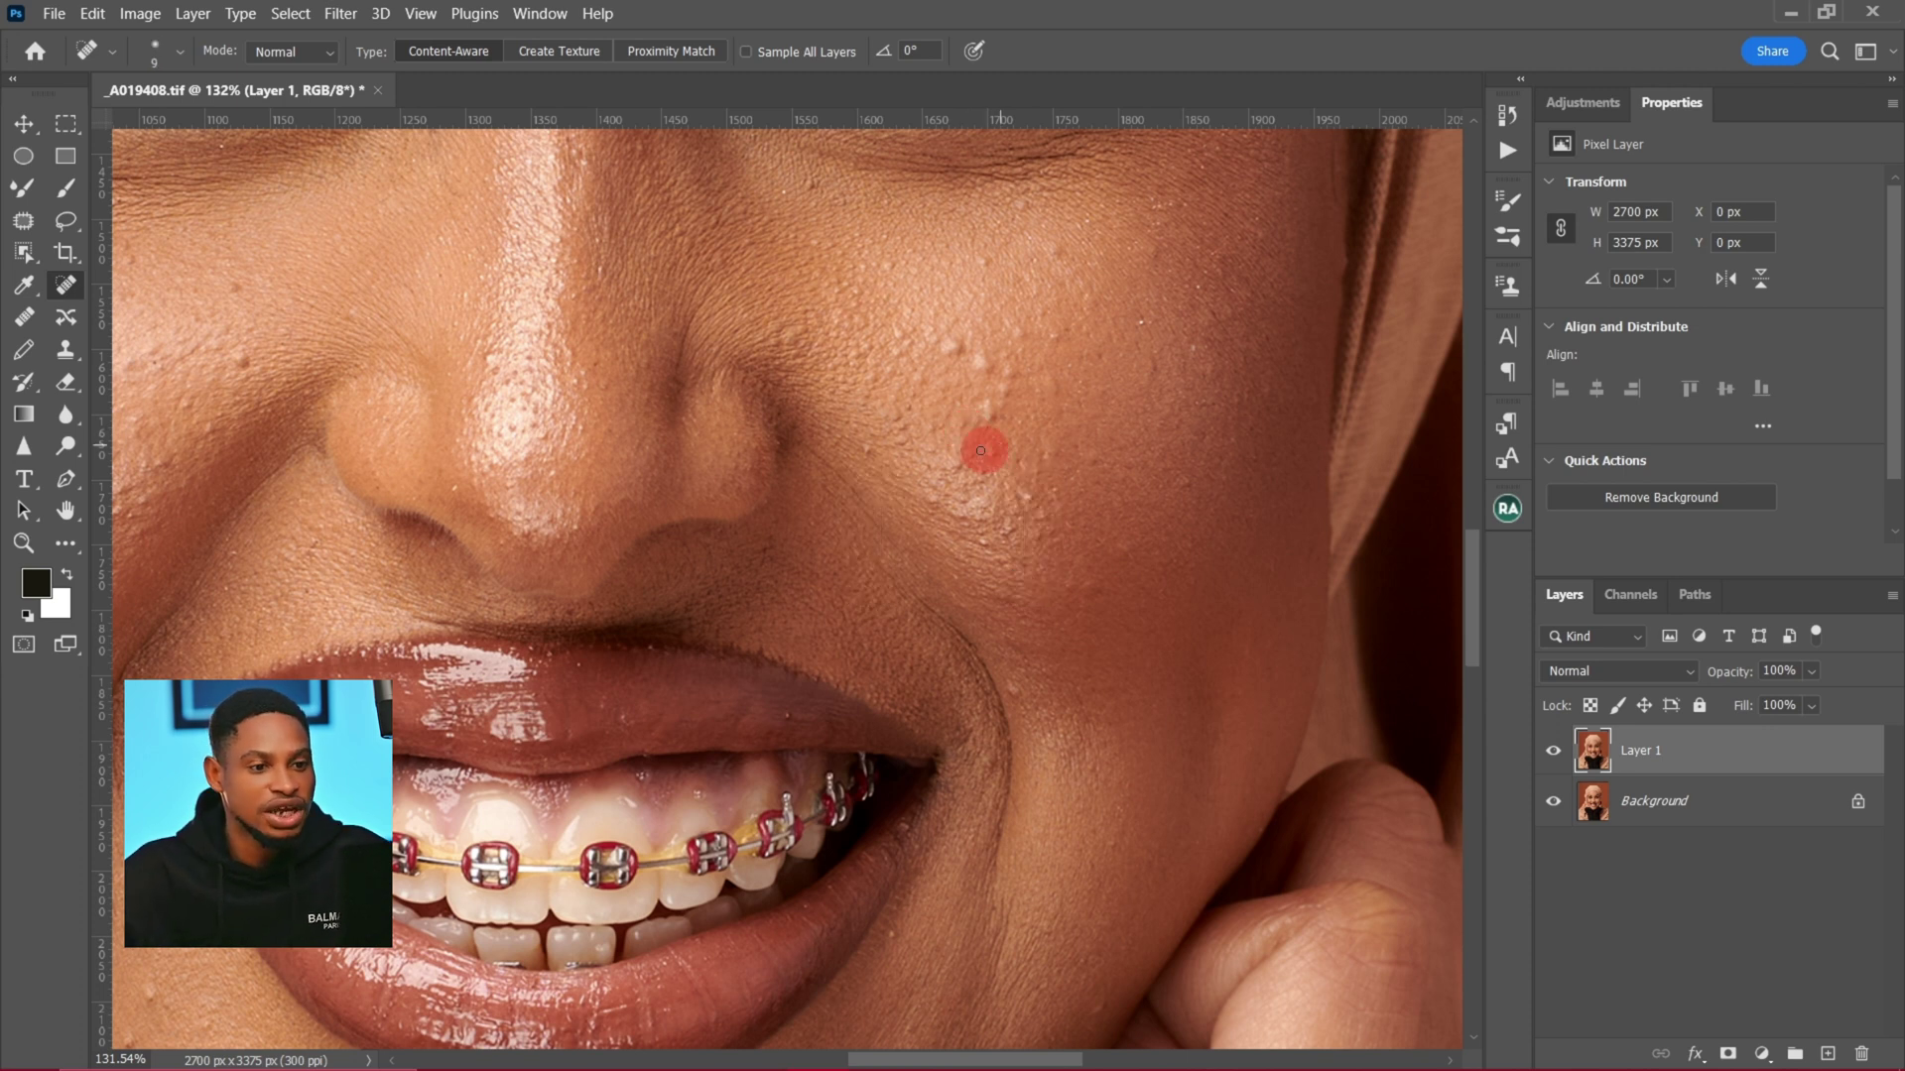
click(1008, 424)
click(789, 399)
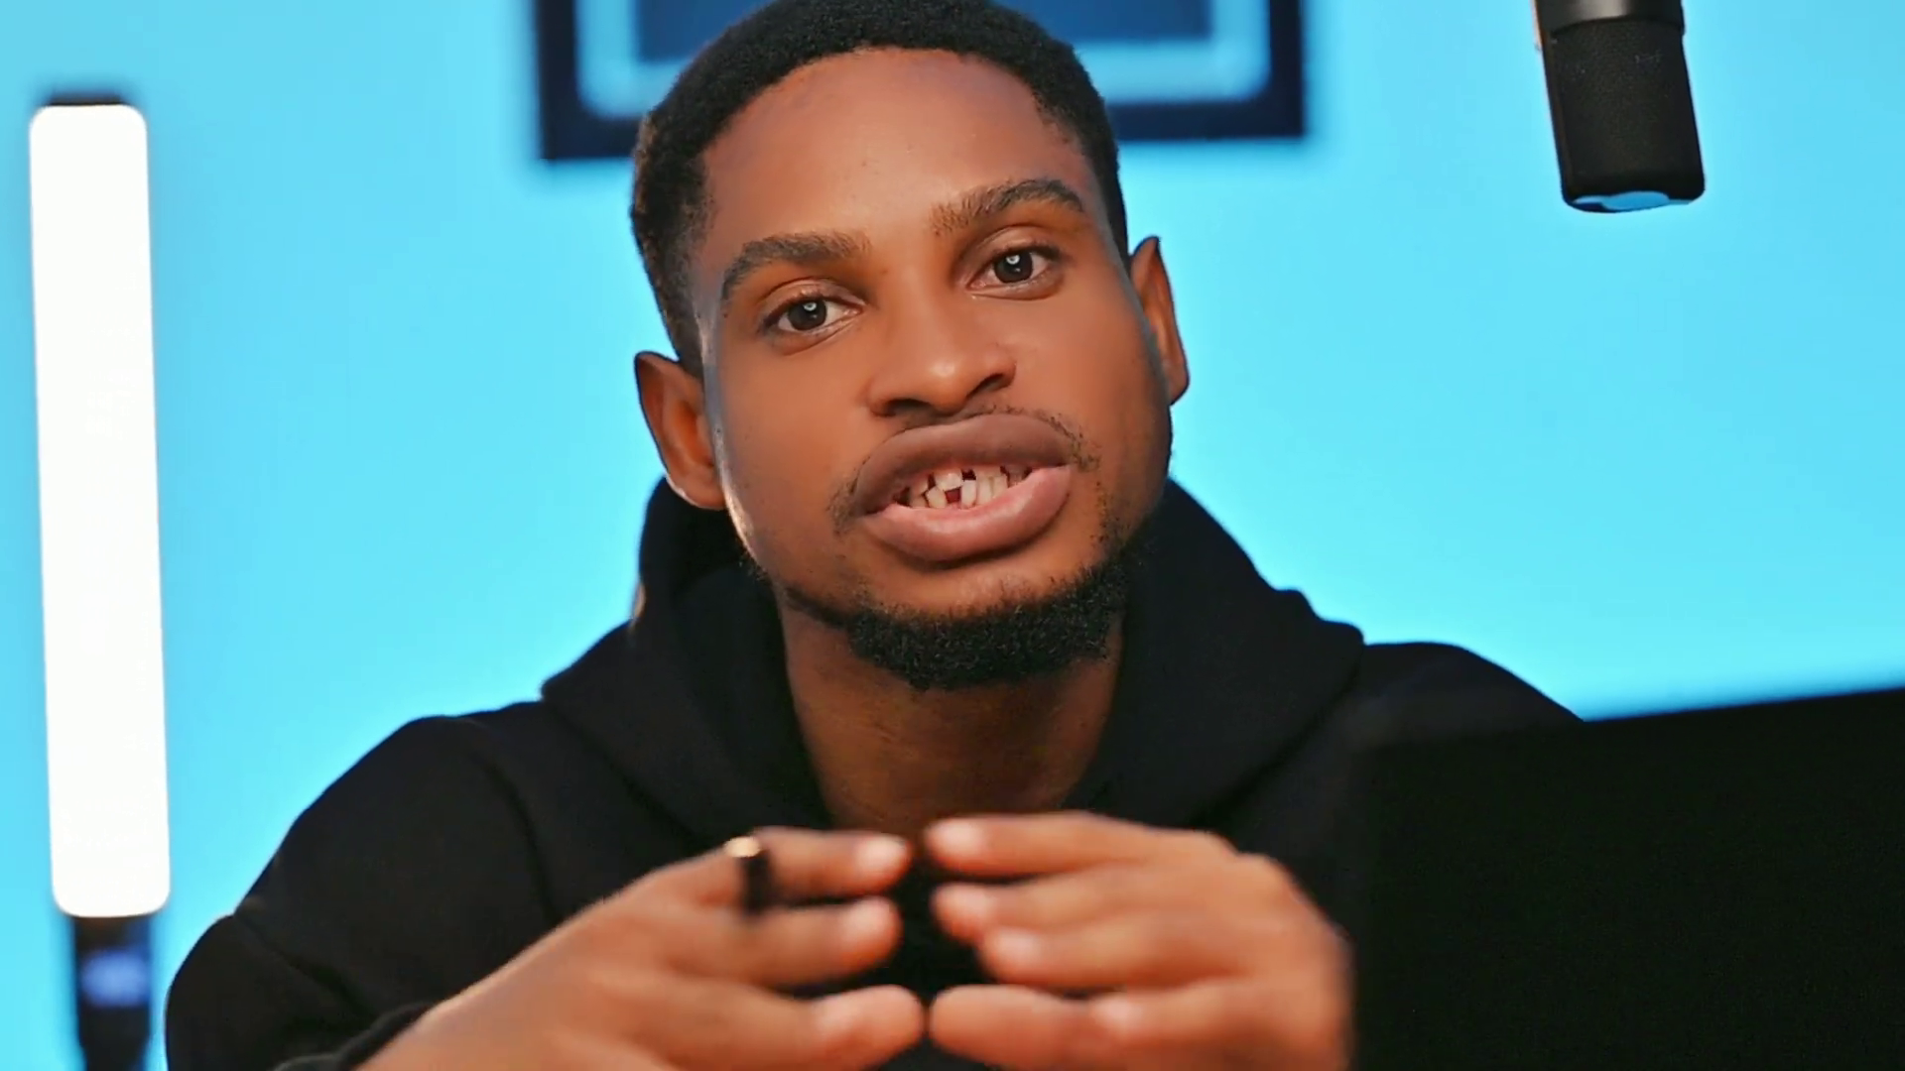
click(901, 312)
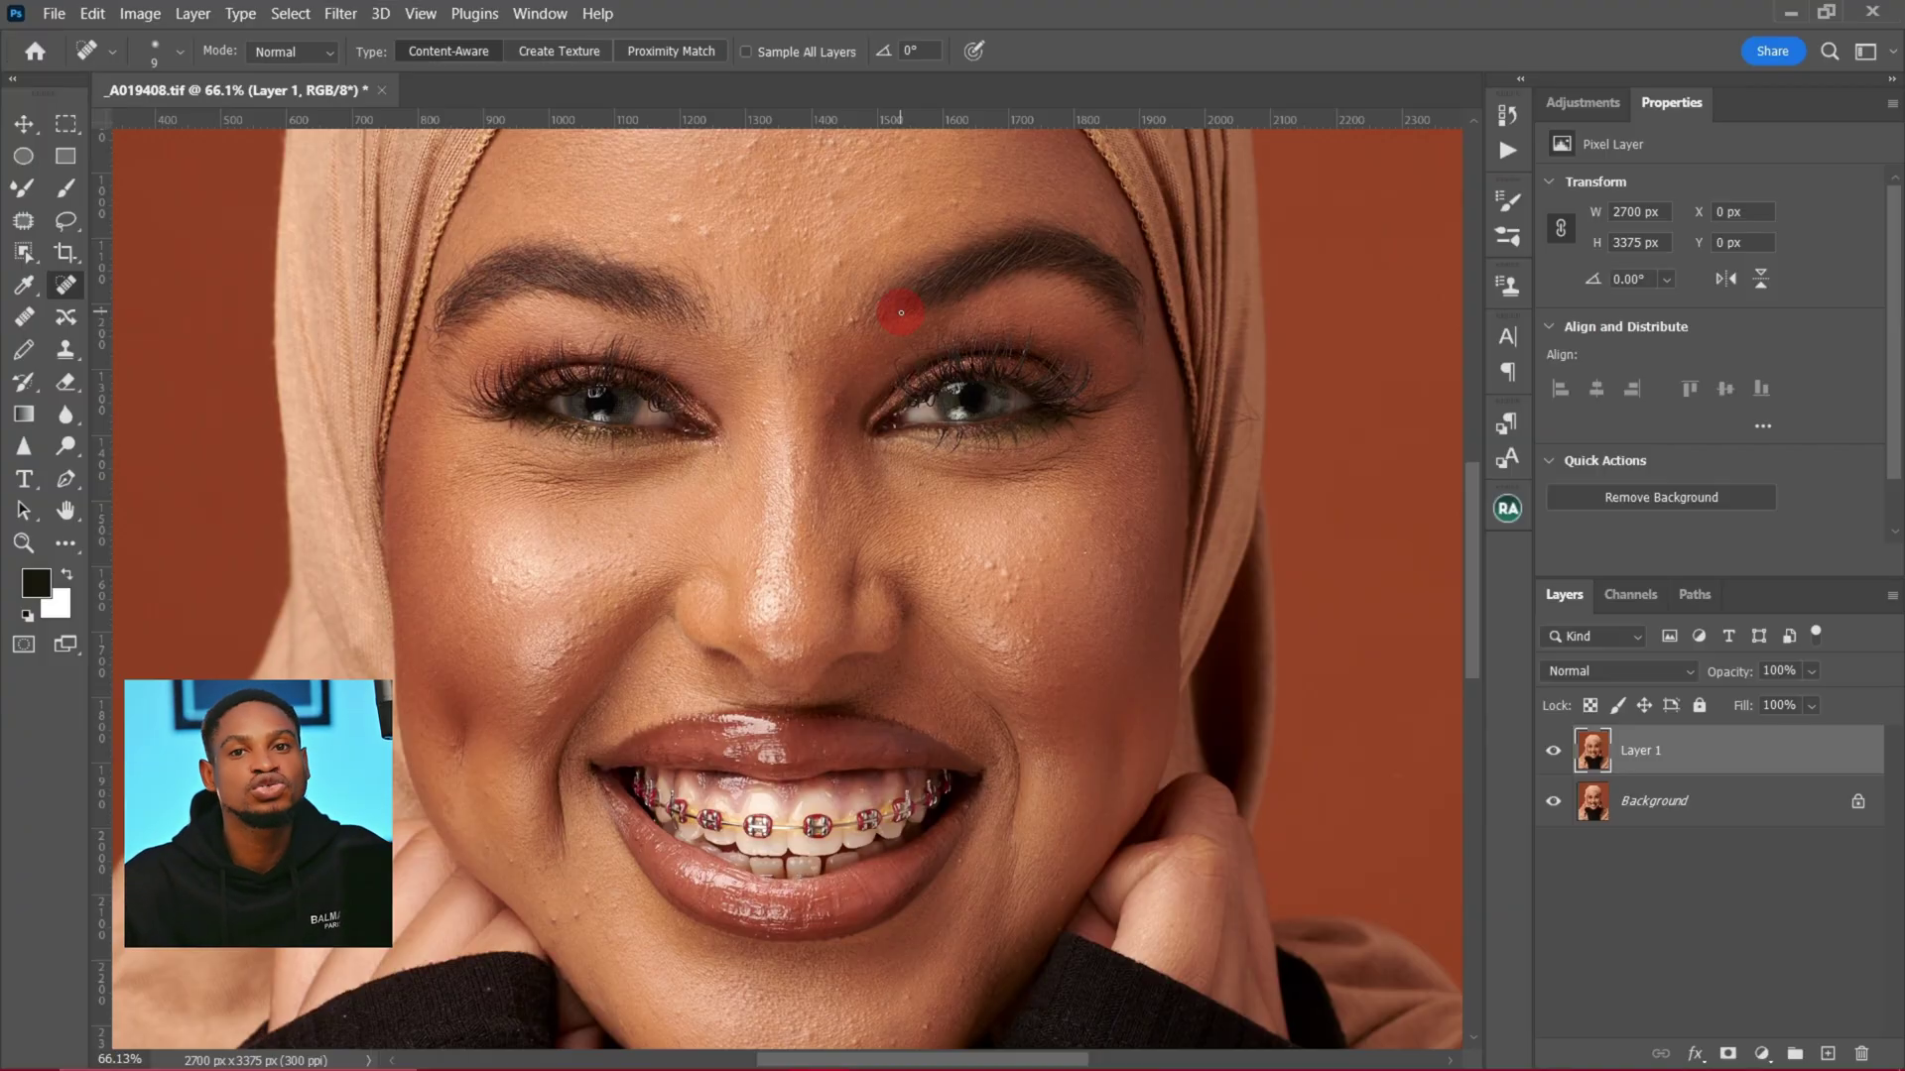
Step: Switch to the Healing Brush and review its brush size, hardness, sample layer and diffusion options
click(24, 317)
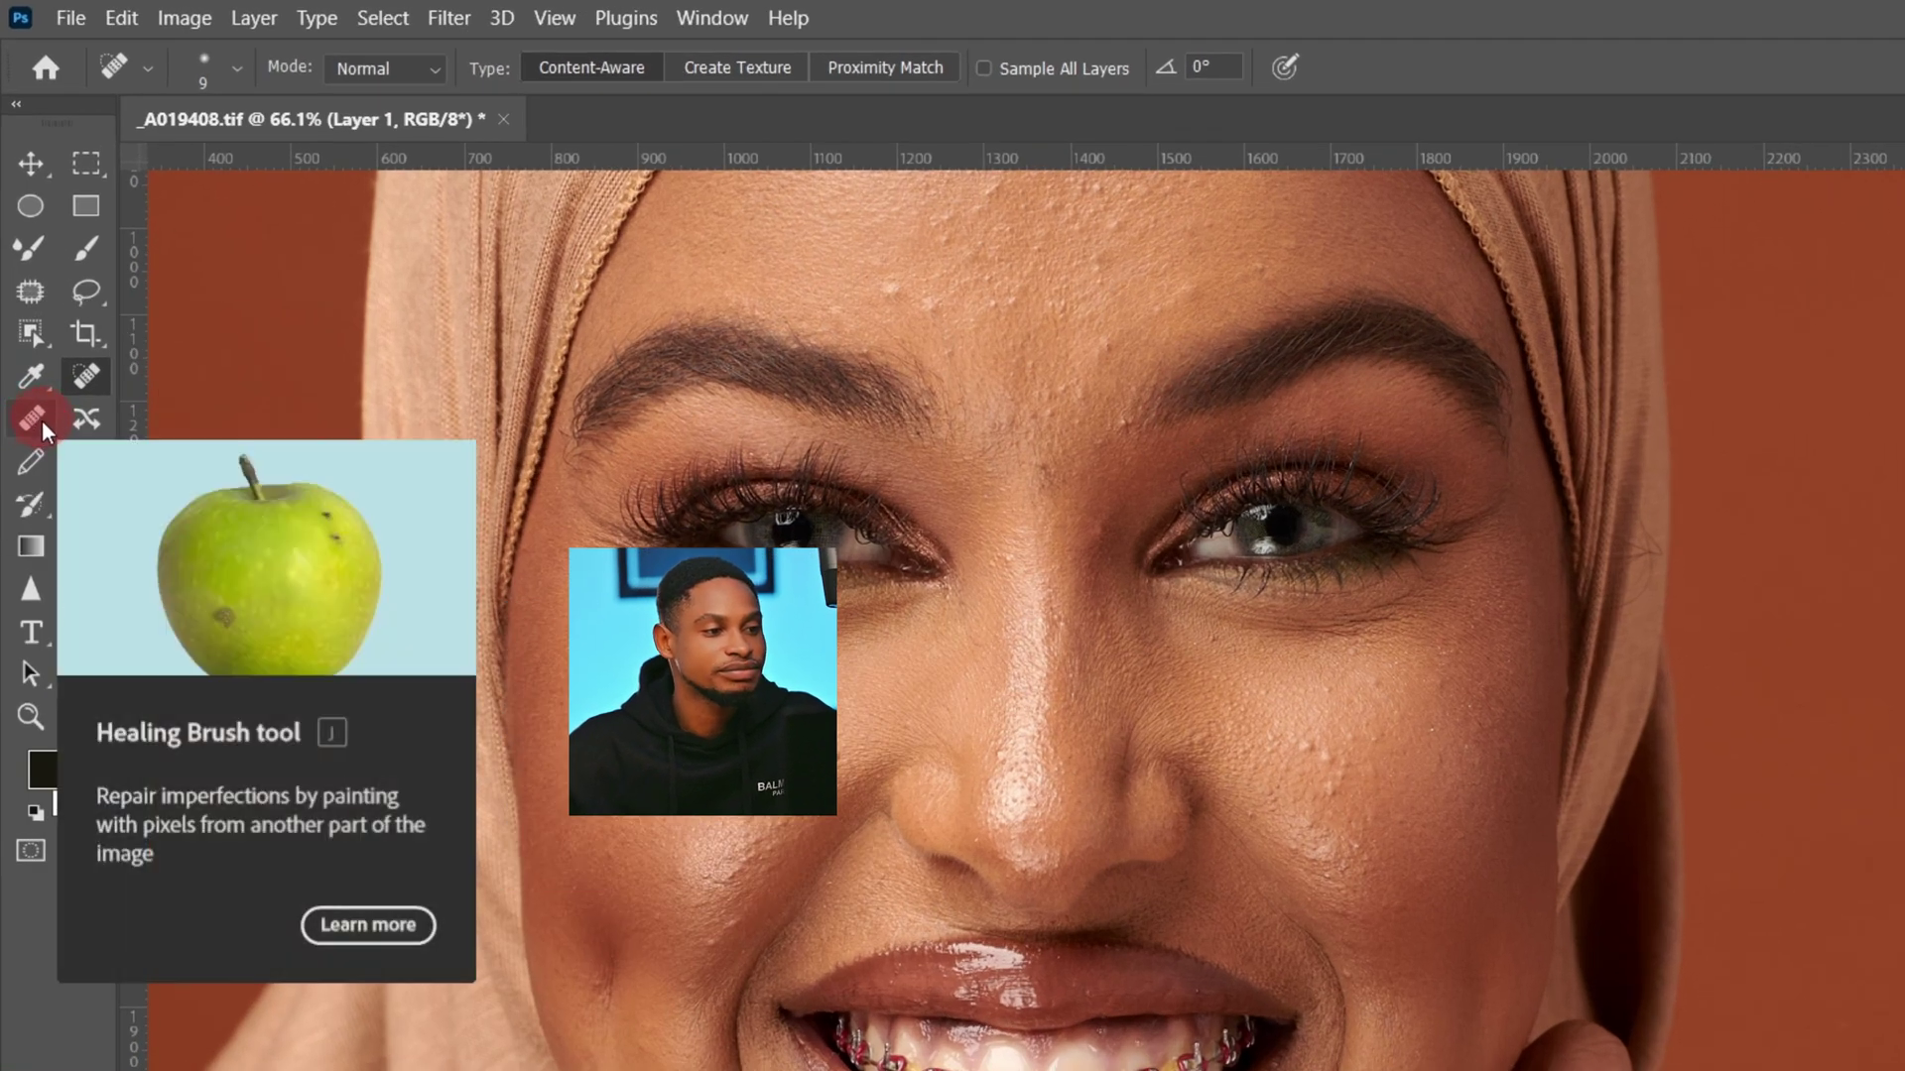
click(35, 418)
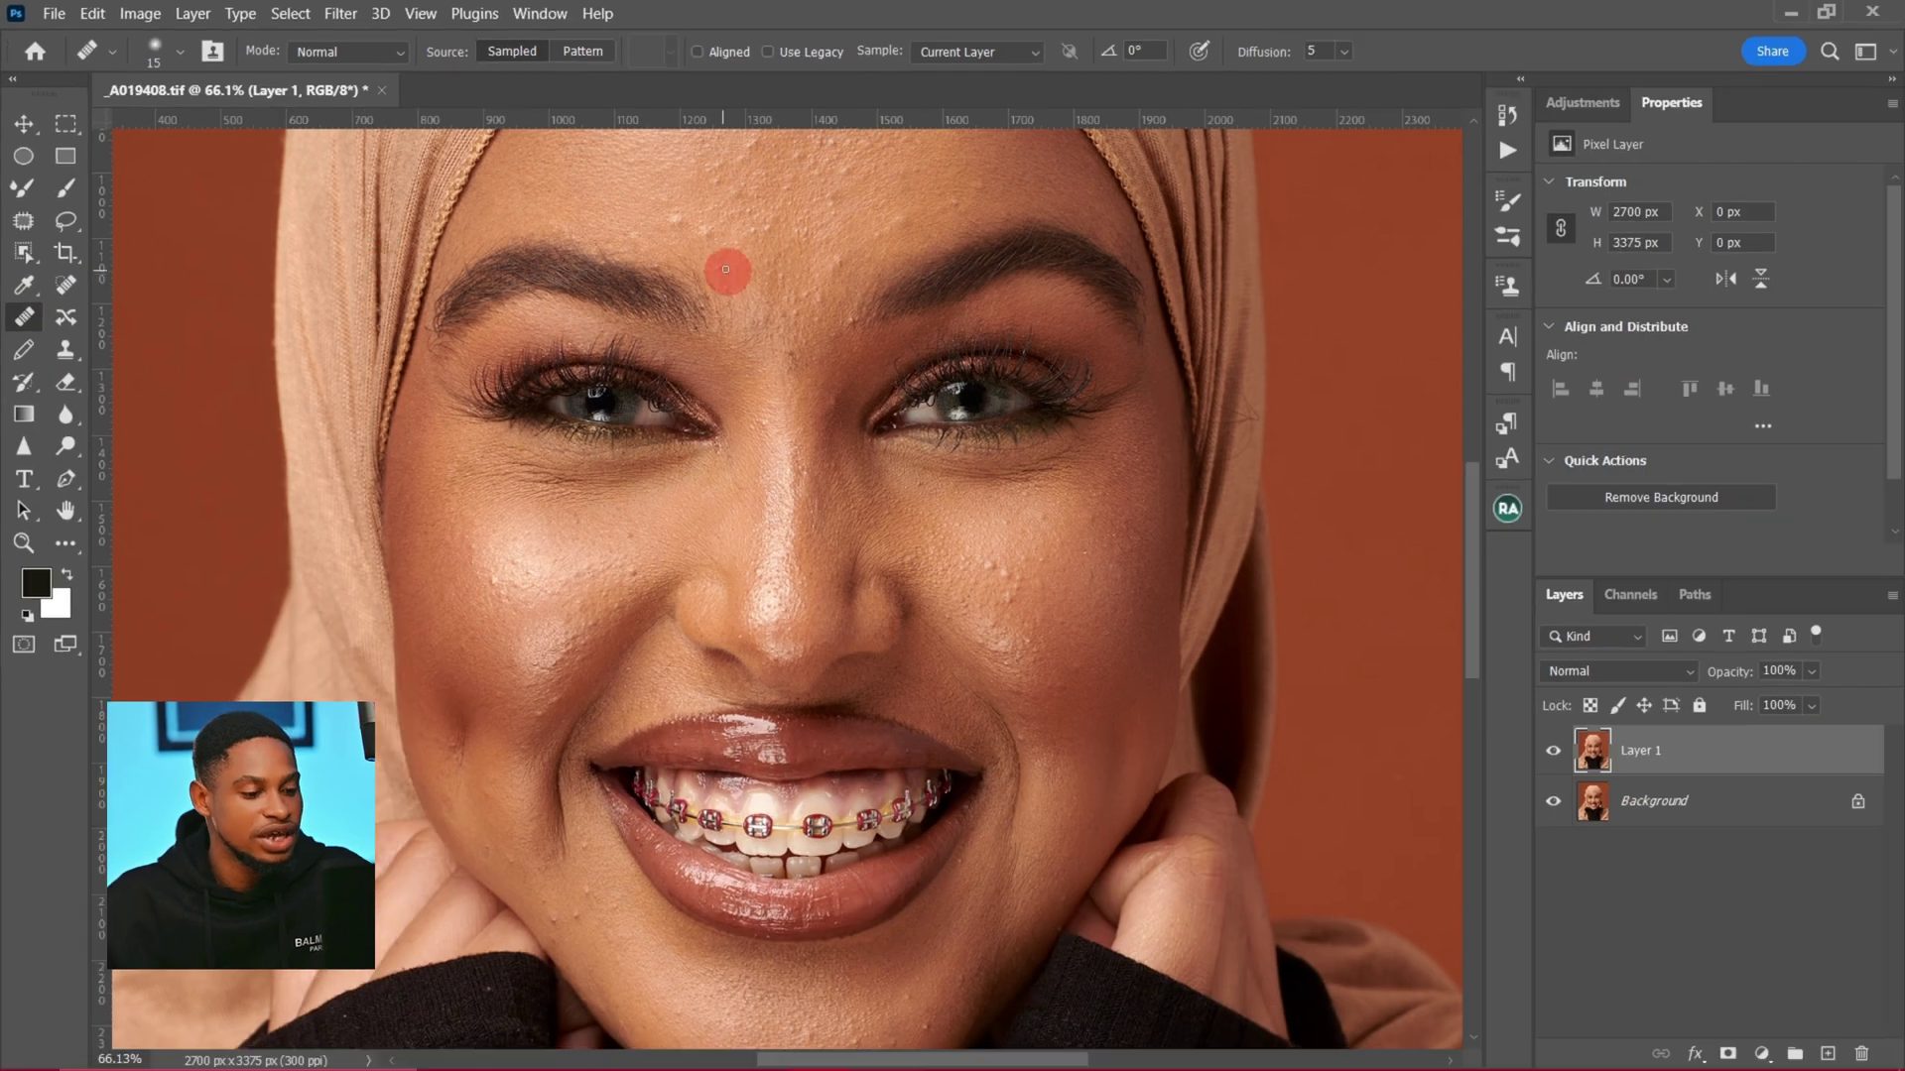
key(z)
drag(706, 227, 742, 255)
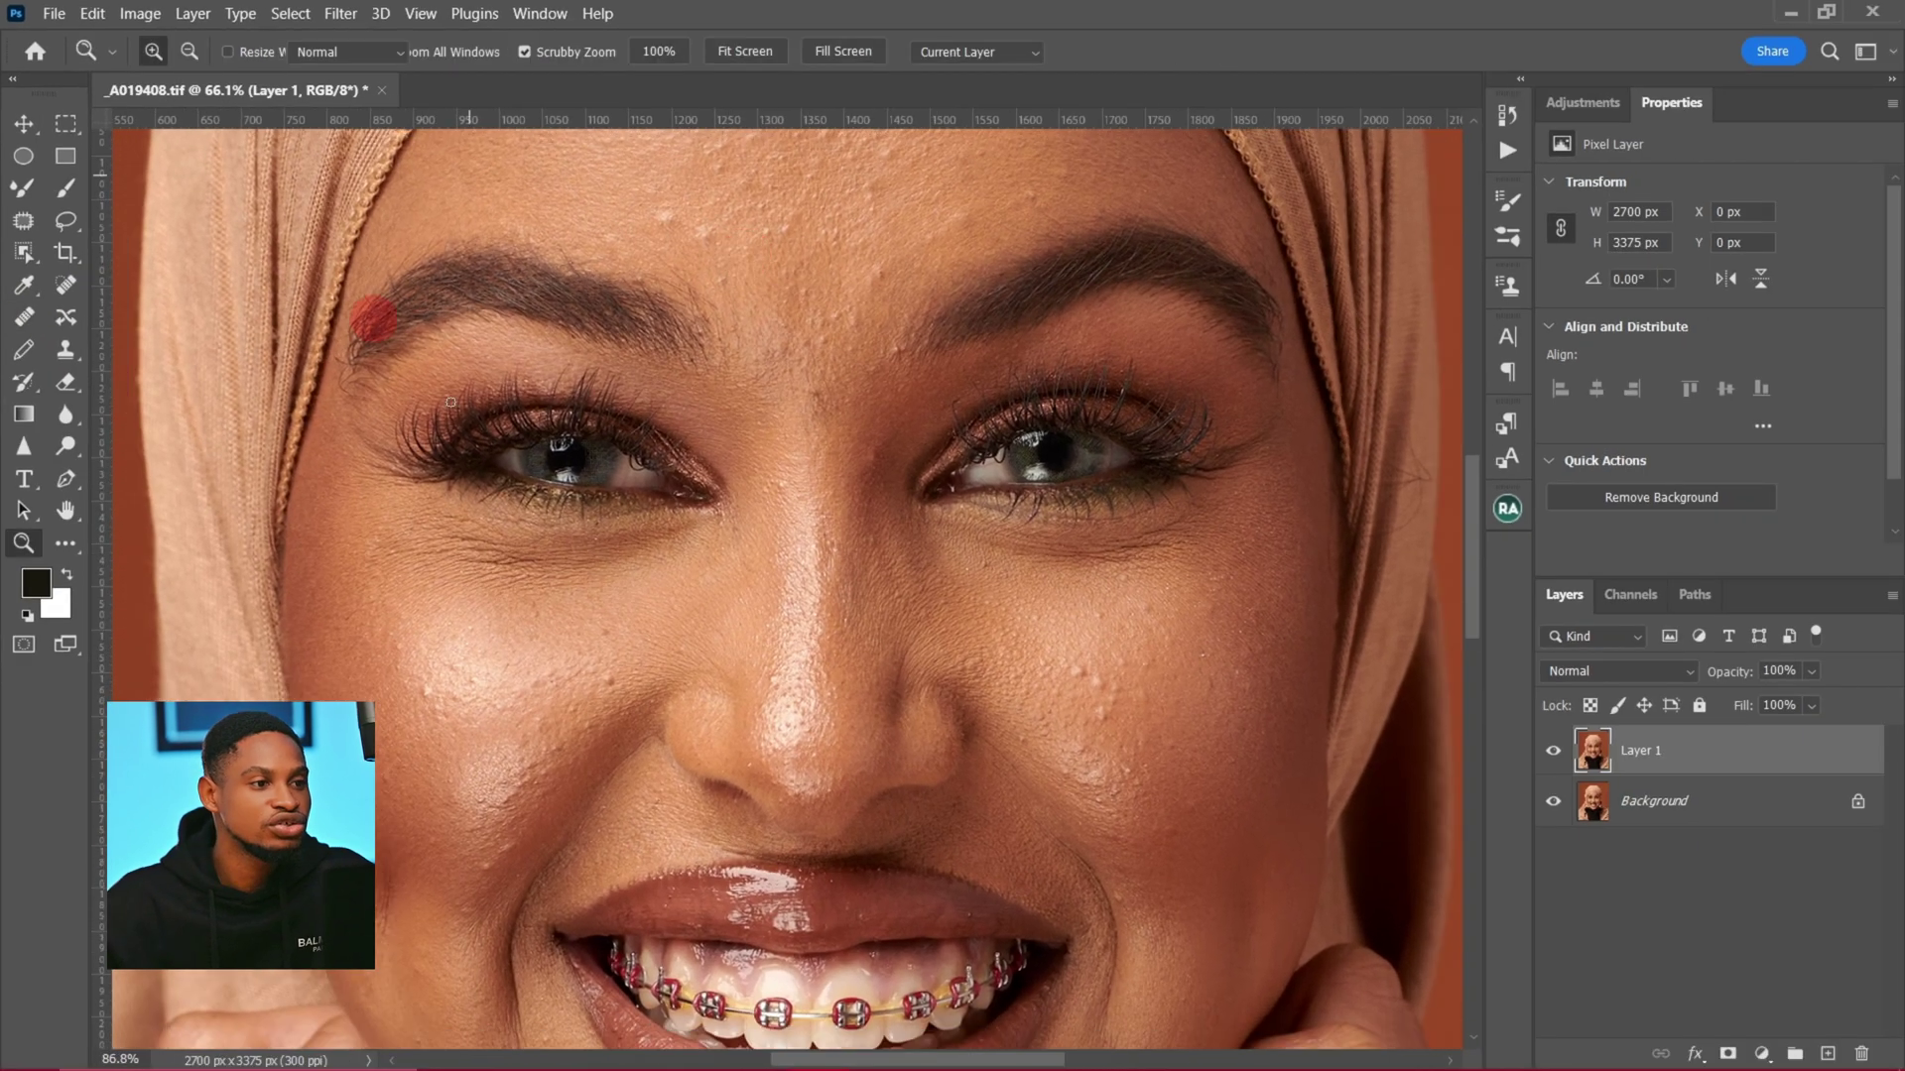
key(j)
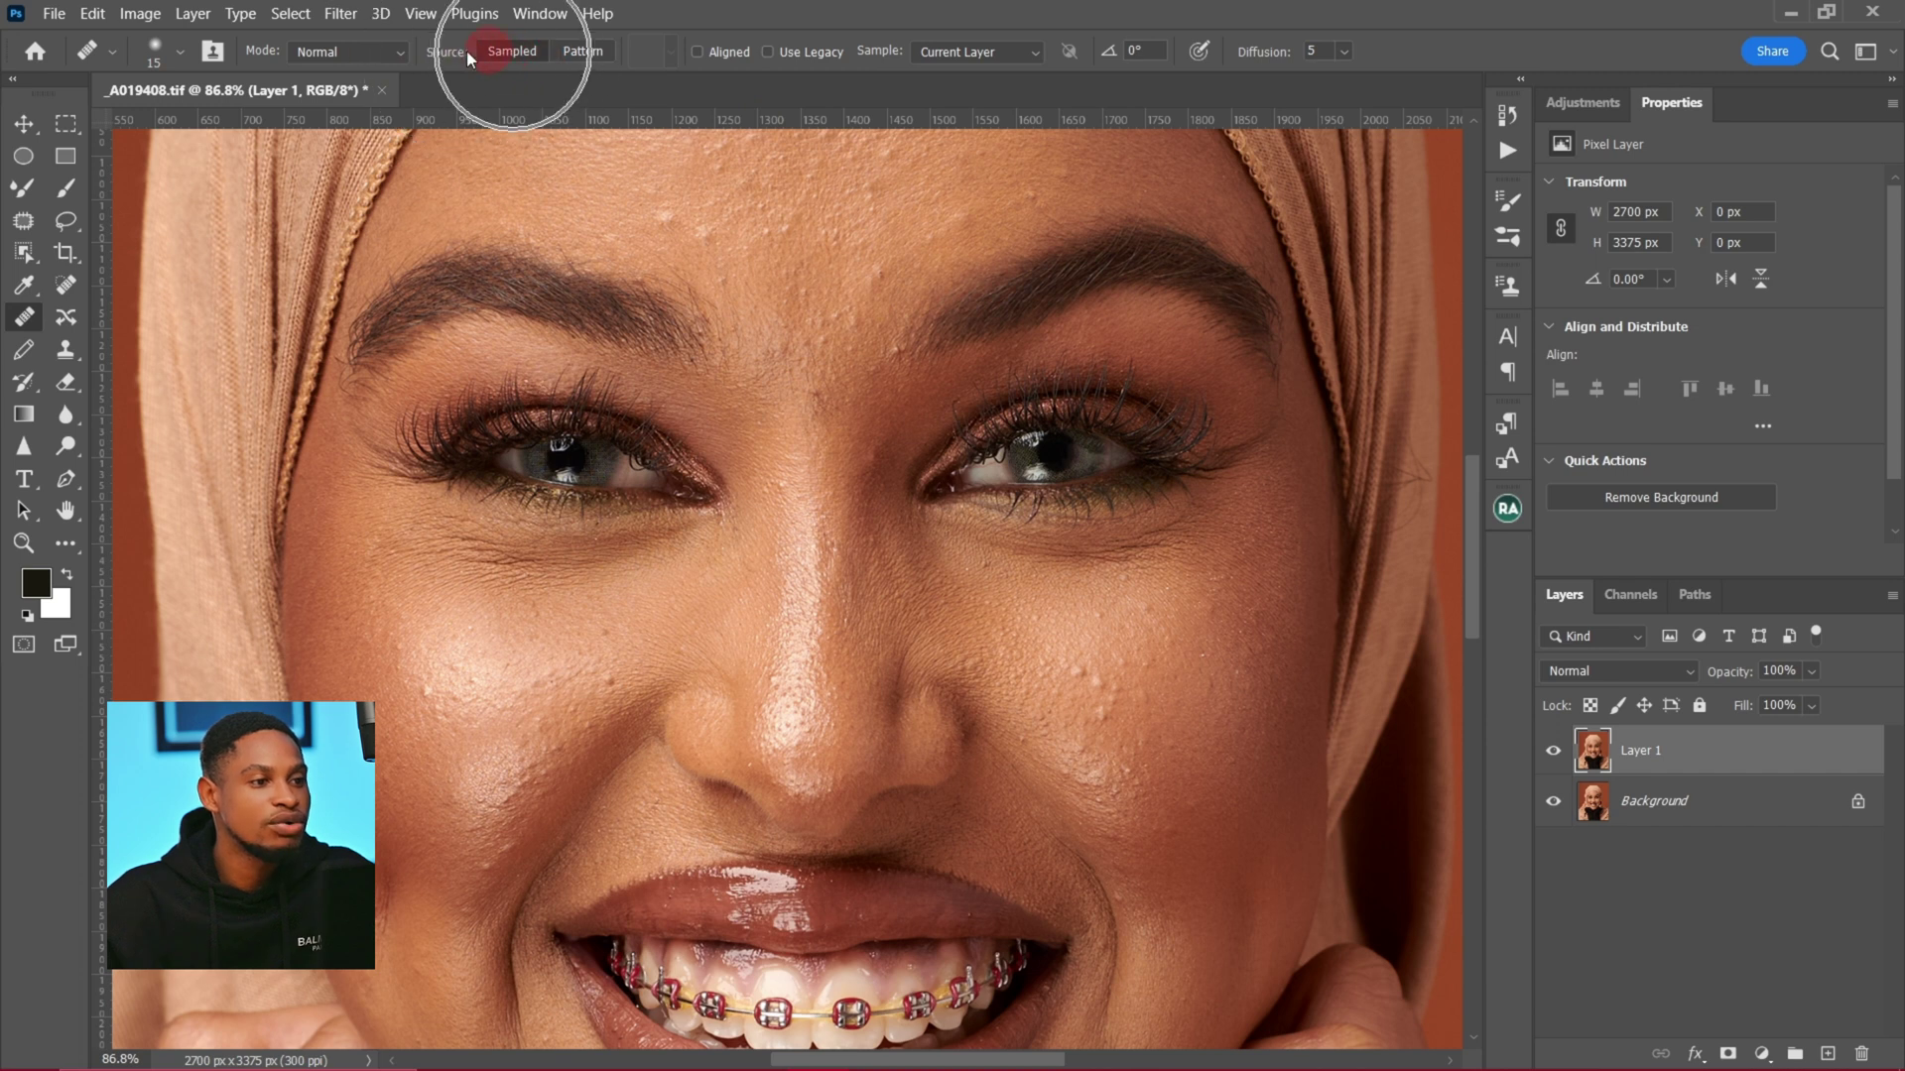
click(179, 54)
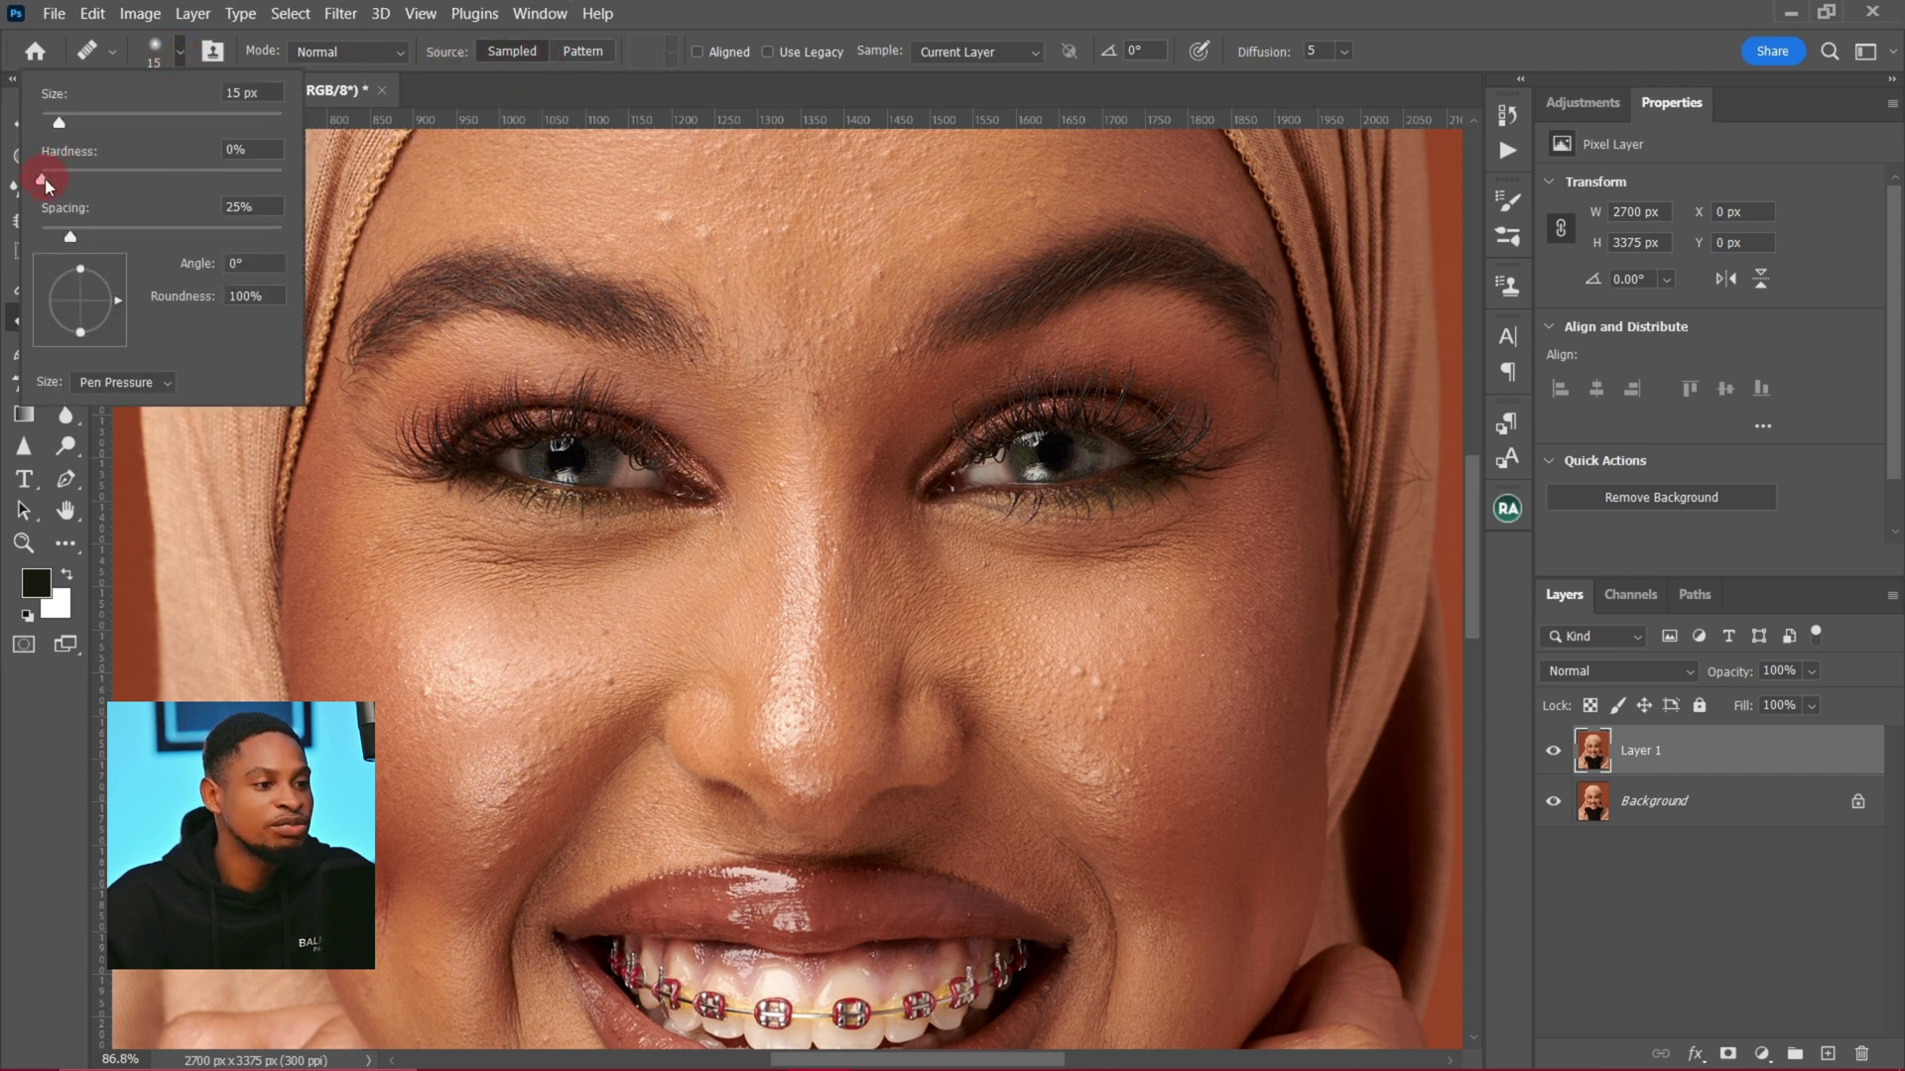
key(ctrl)
key(ctrl)
drag(27, 186, 30, 184)
click(971, 54)
click(972, 51)
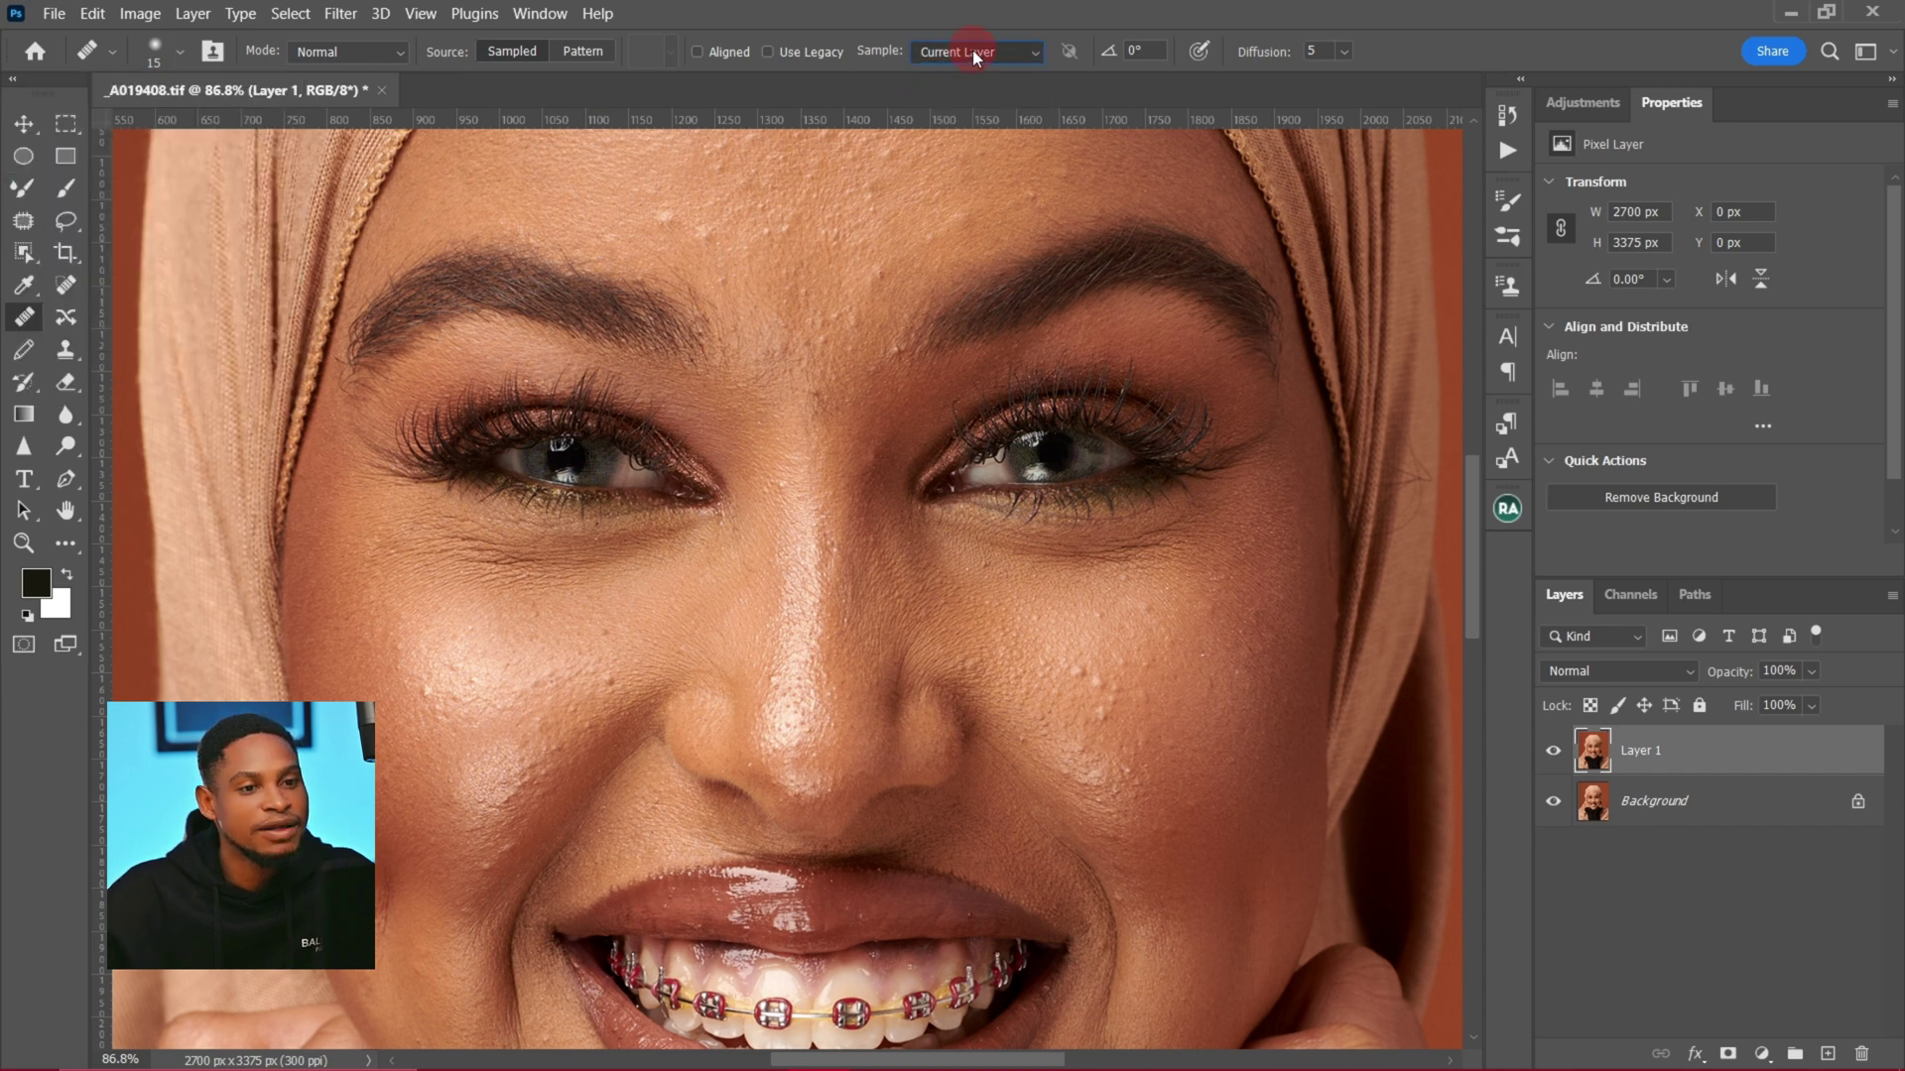
click(1344, 50)
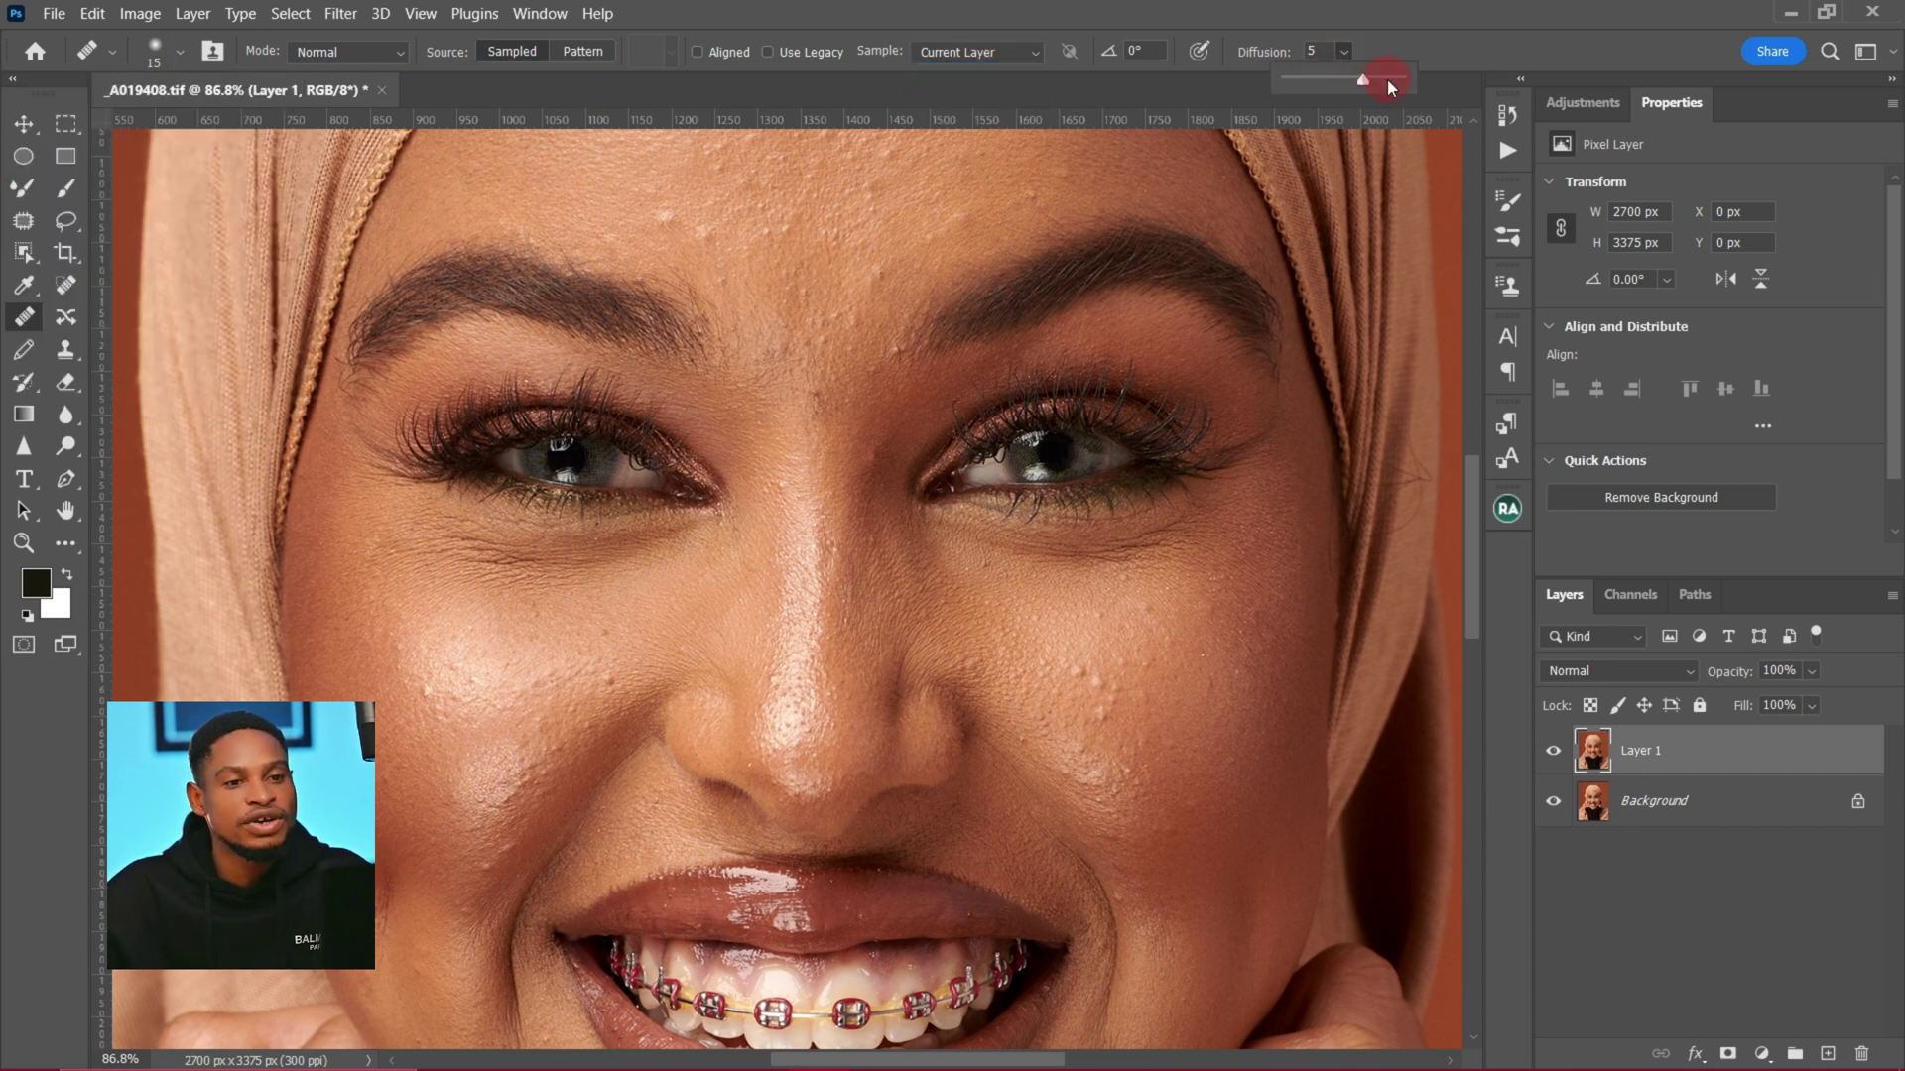
click(1337, 56)
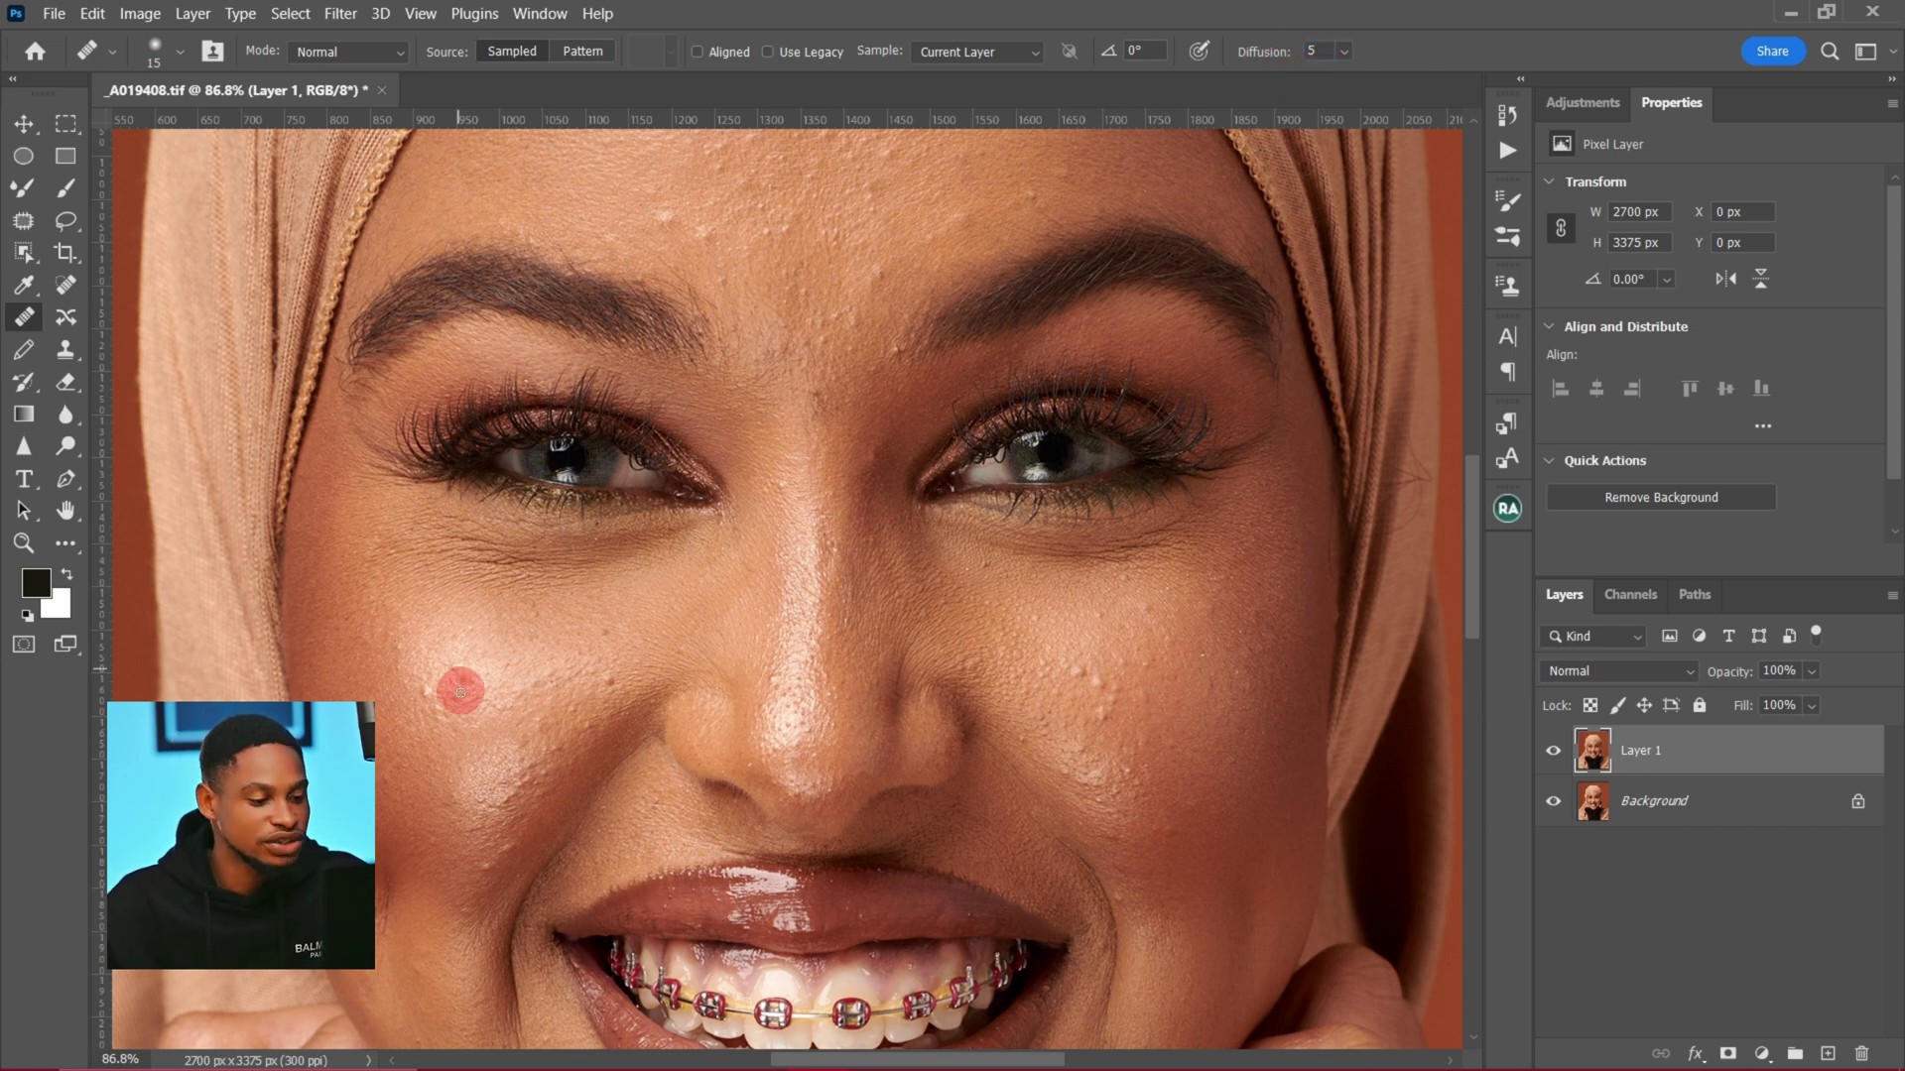
Step: Sample clean forehead skin and heal the bumps above the inner end of the left eyebrow with a 15 px Healing Brush
key(alt)
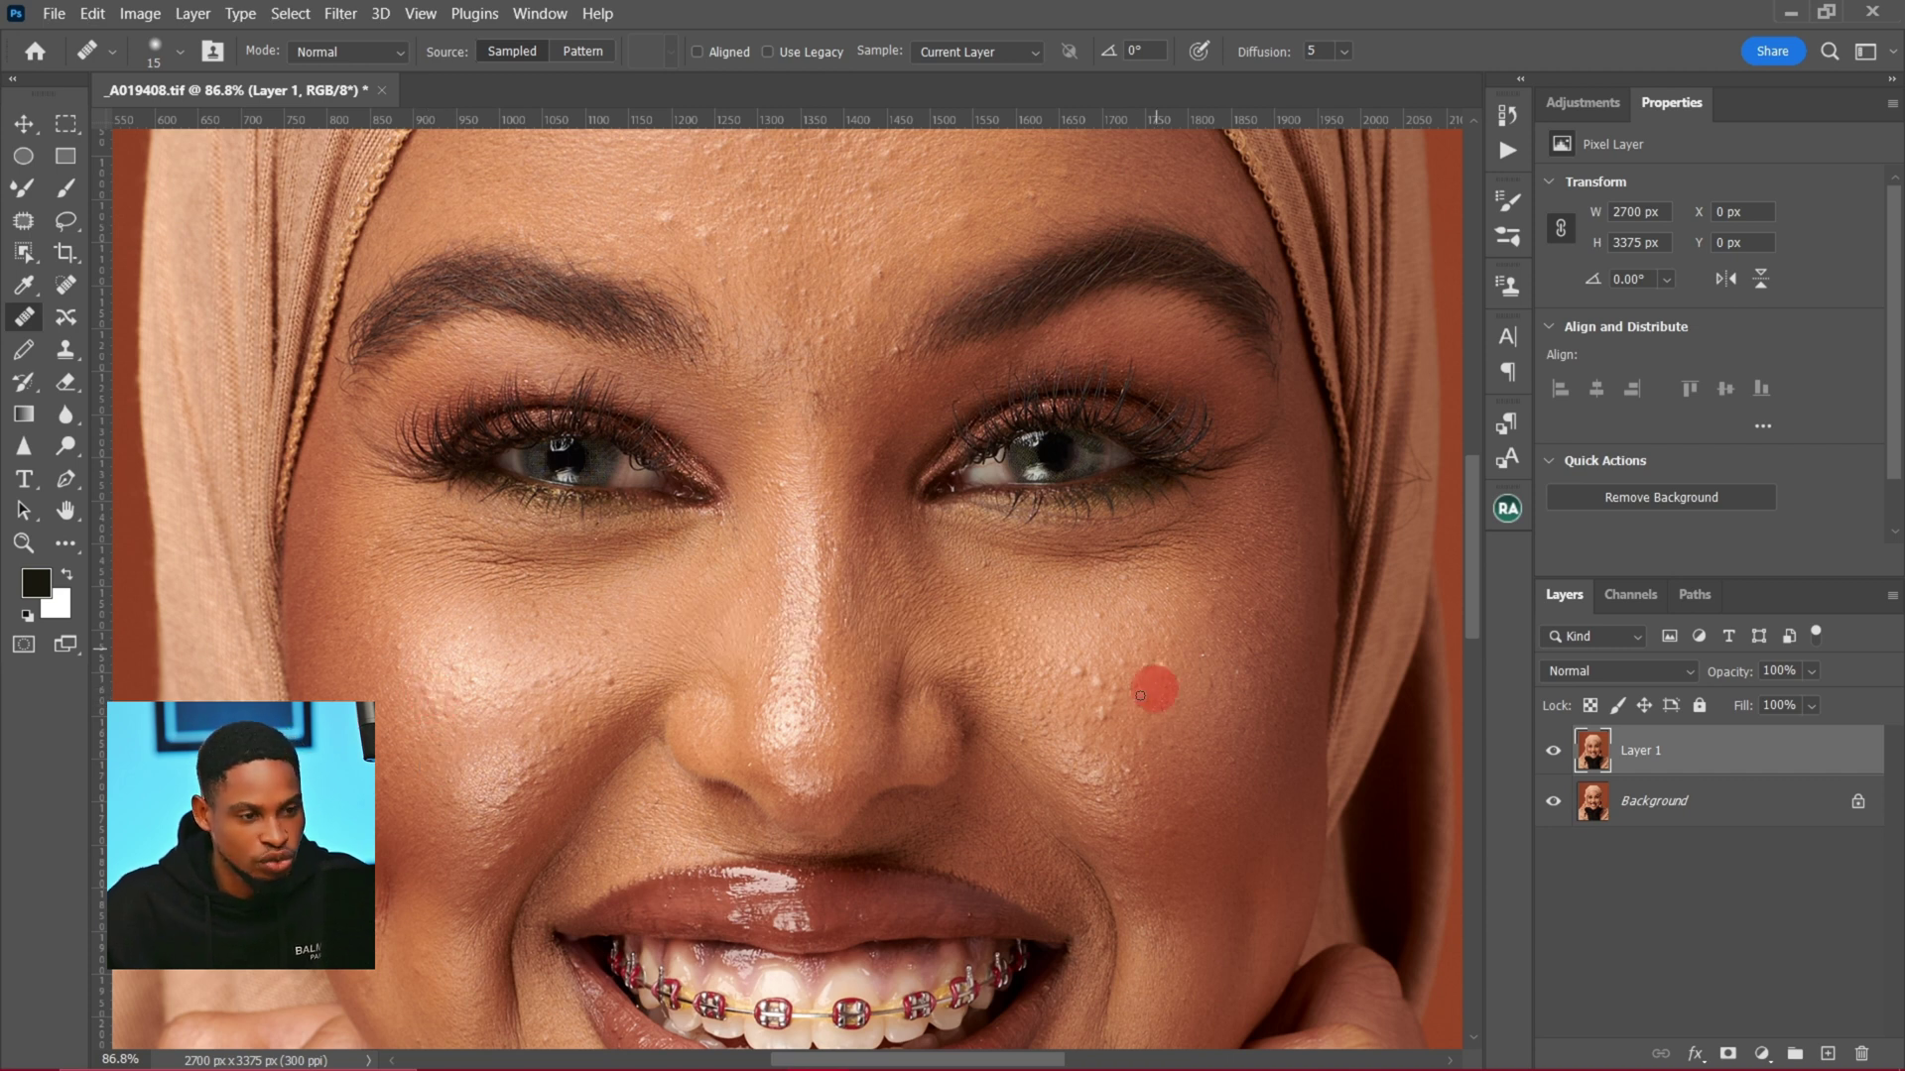
drag(822, 451, 892, 673)
alt+click(716, 460)
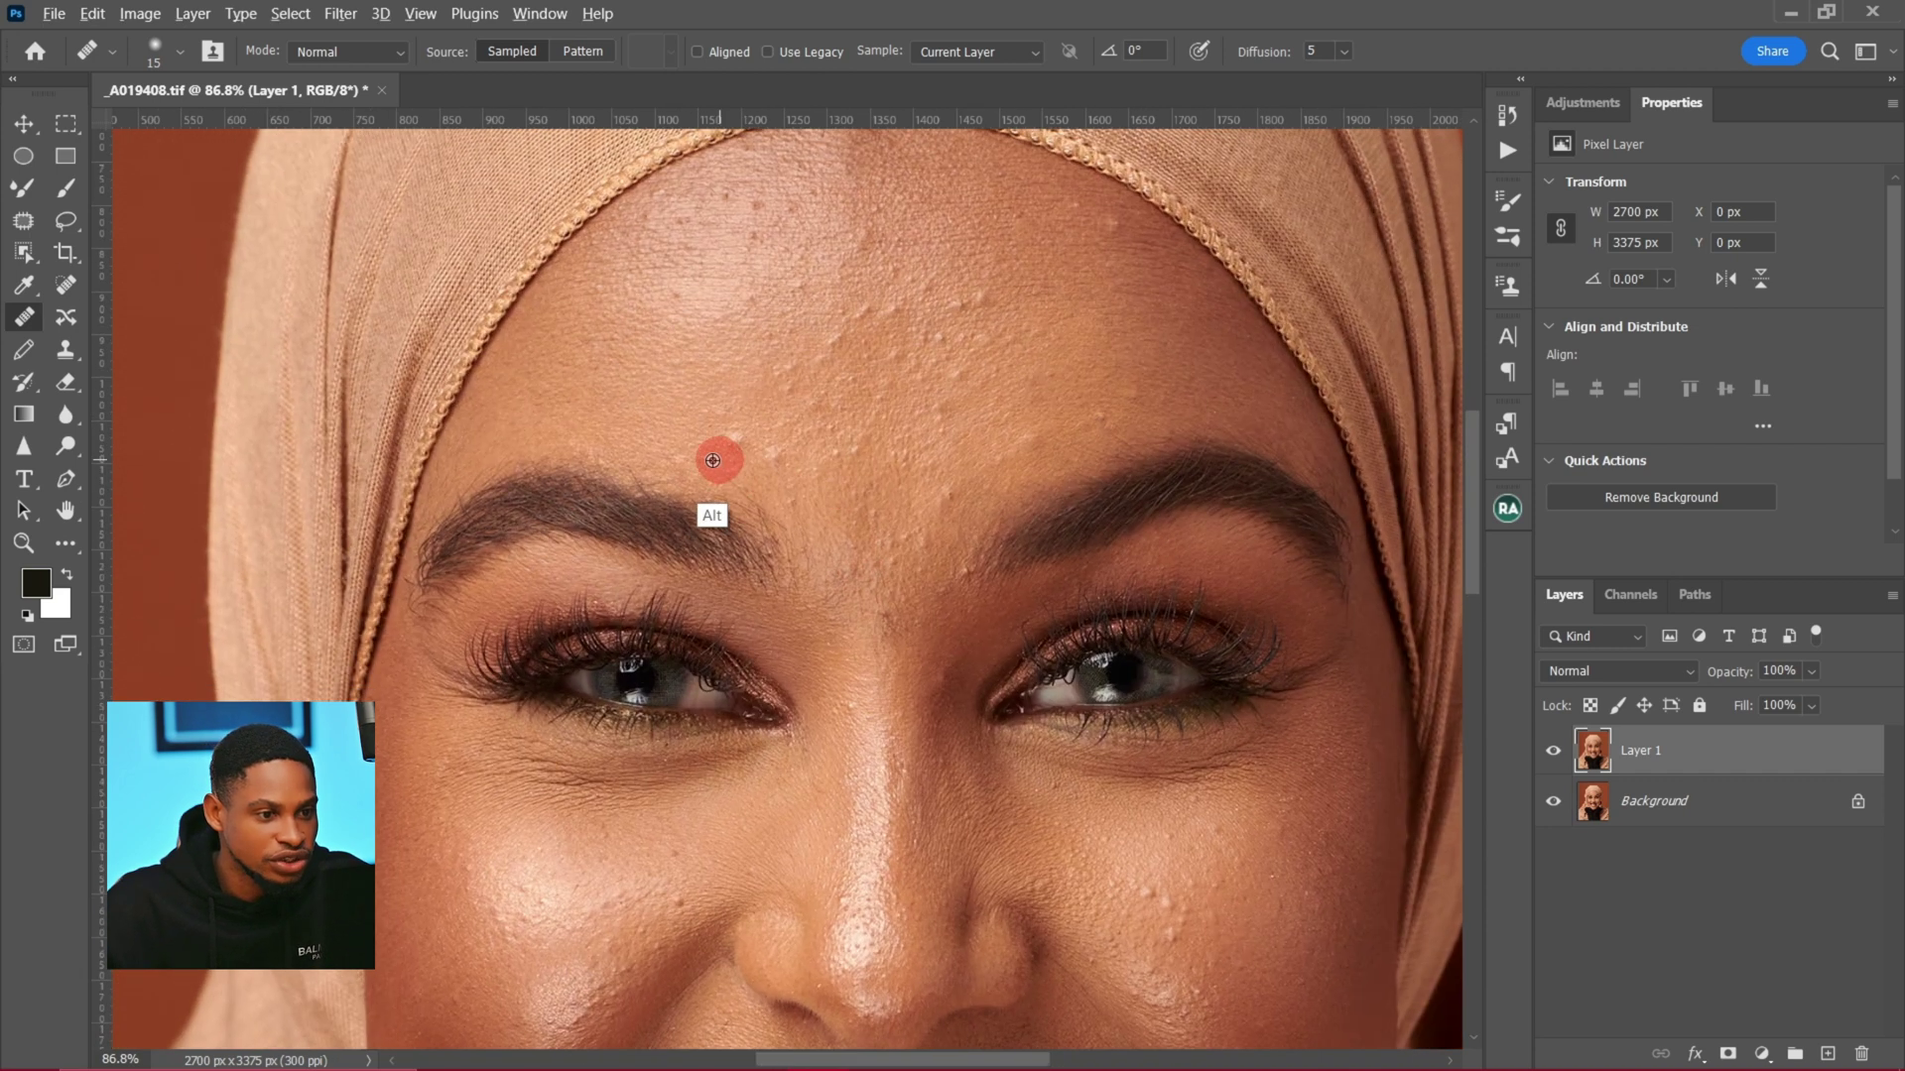
drag(737, 441, 759, 458)
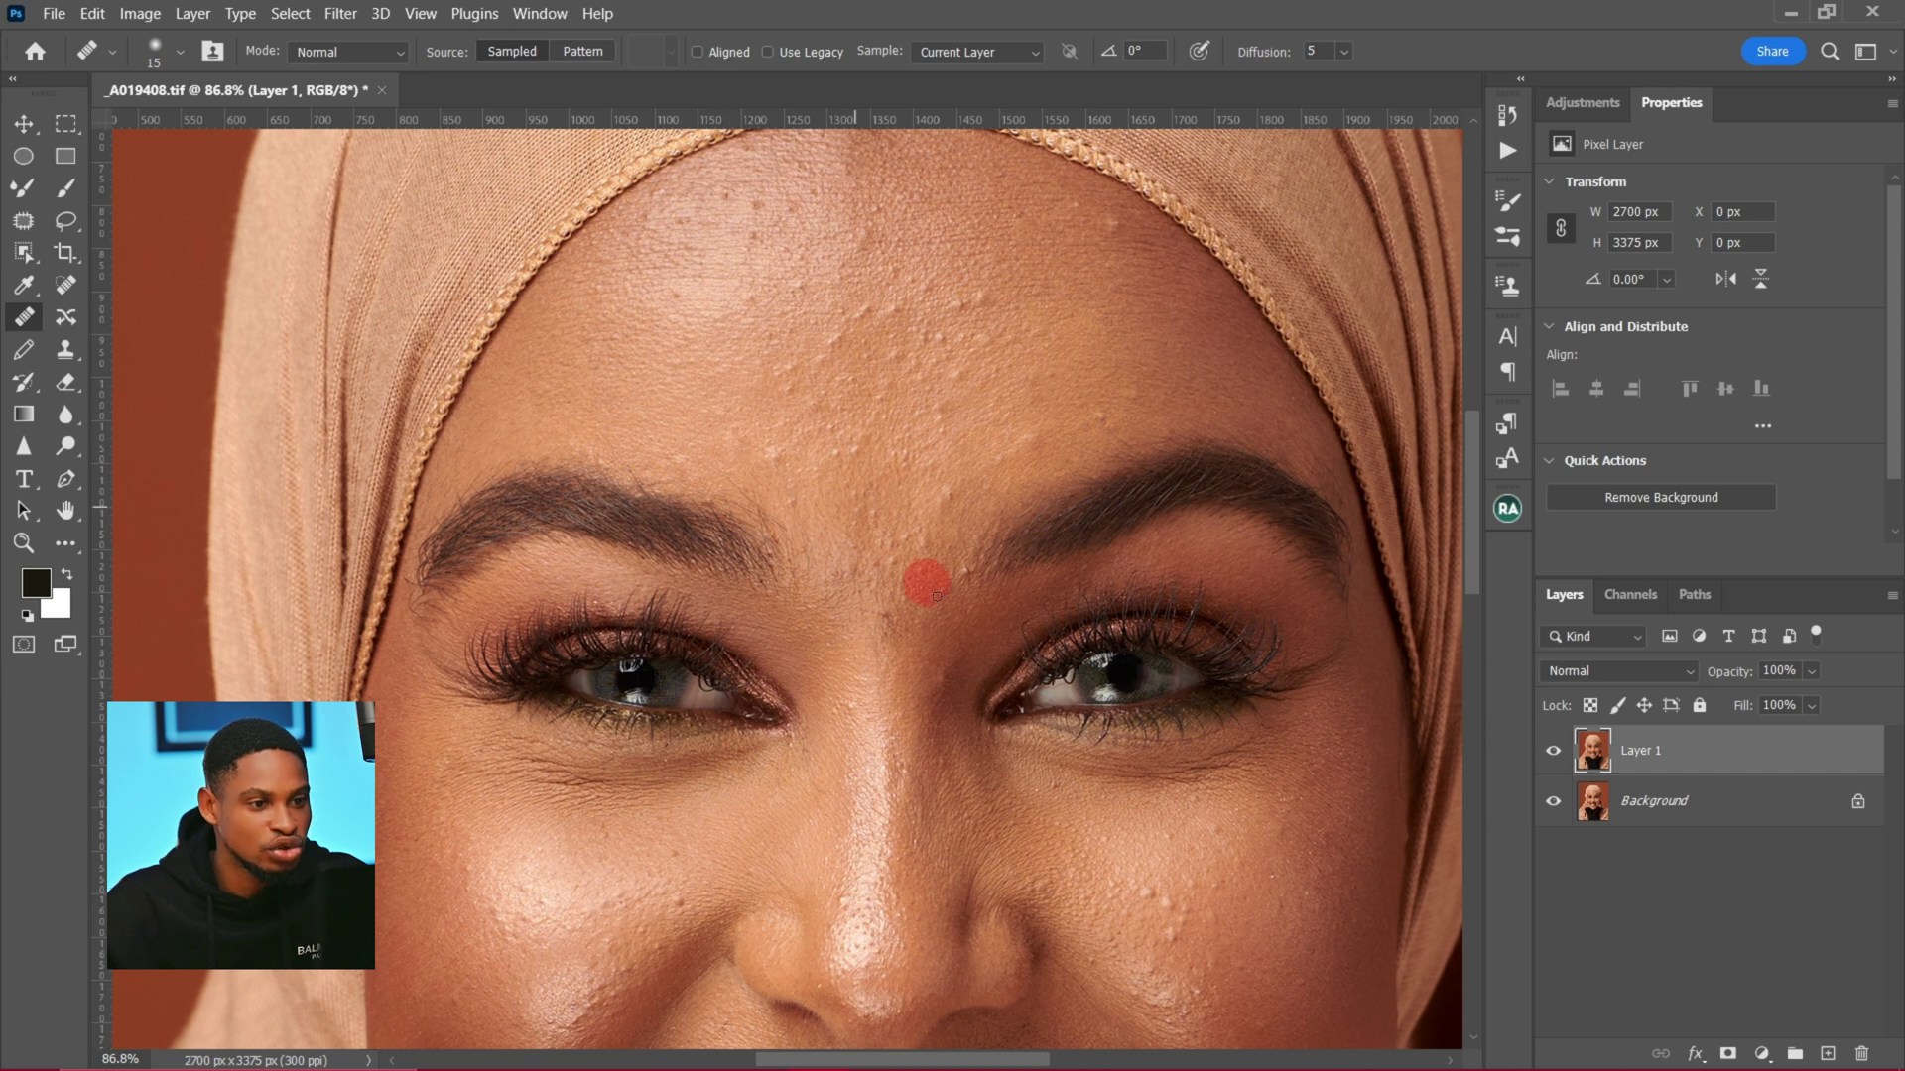
Step: Enlarge the Healing Brush to 35 px and heal bumps on the middle and right of the forehead, resampling nearby clean skin
key(bracketright)
key(bracketright)
key(bracketright)
key(bracketright)
click(978, 293)
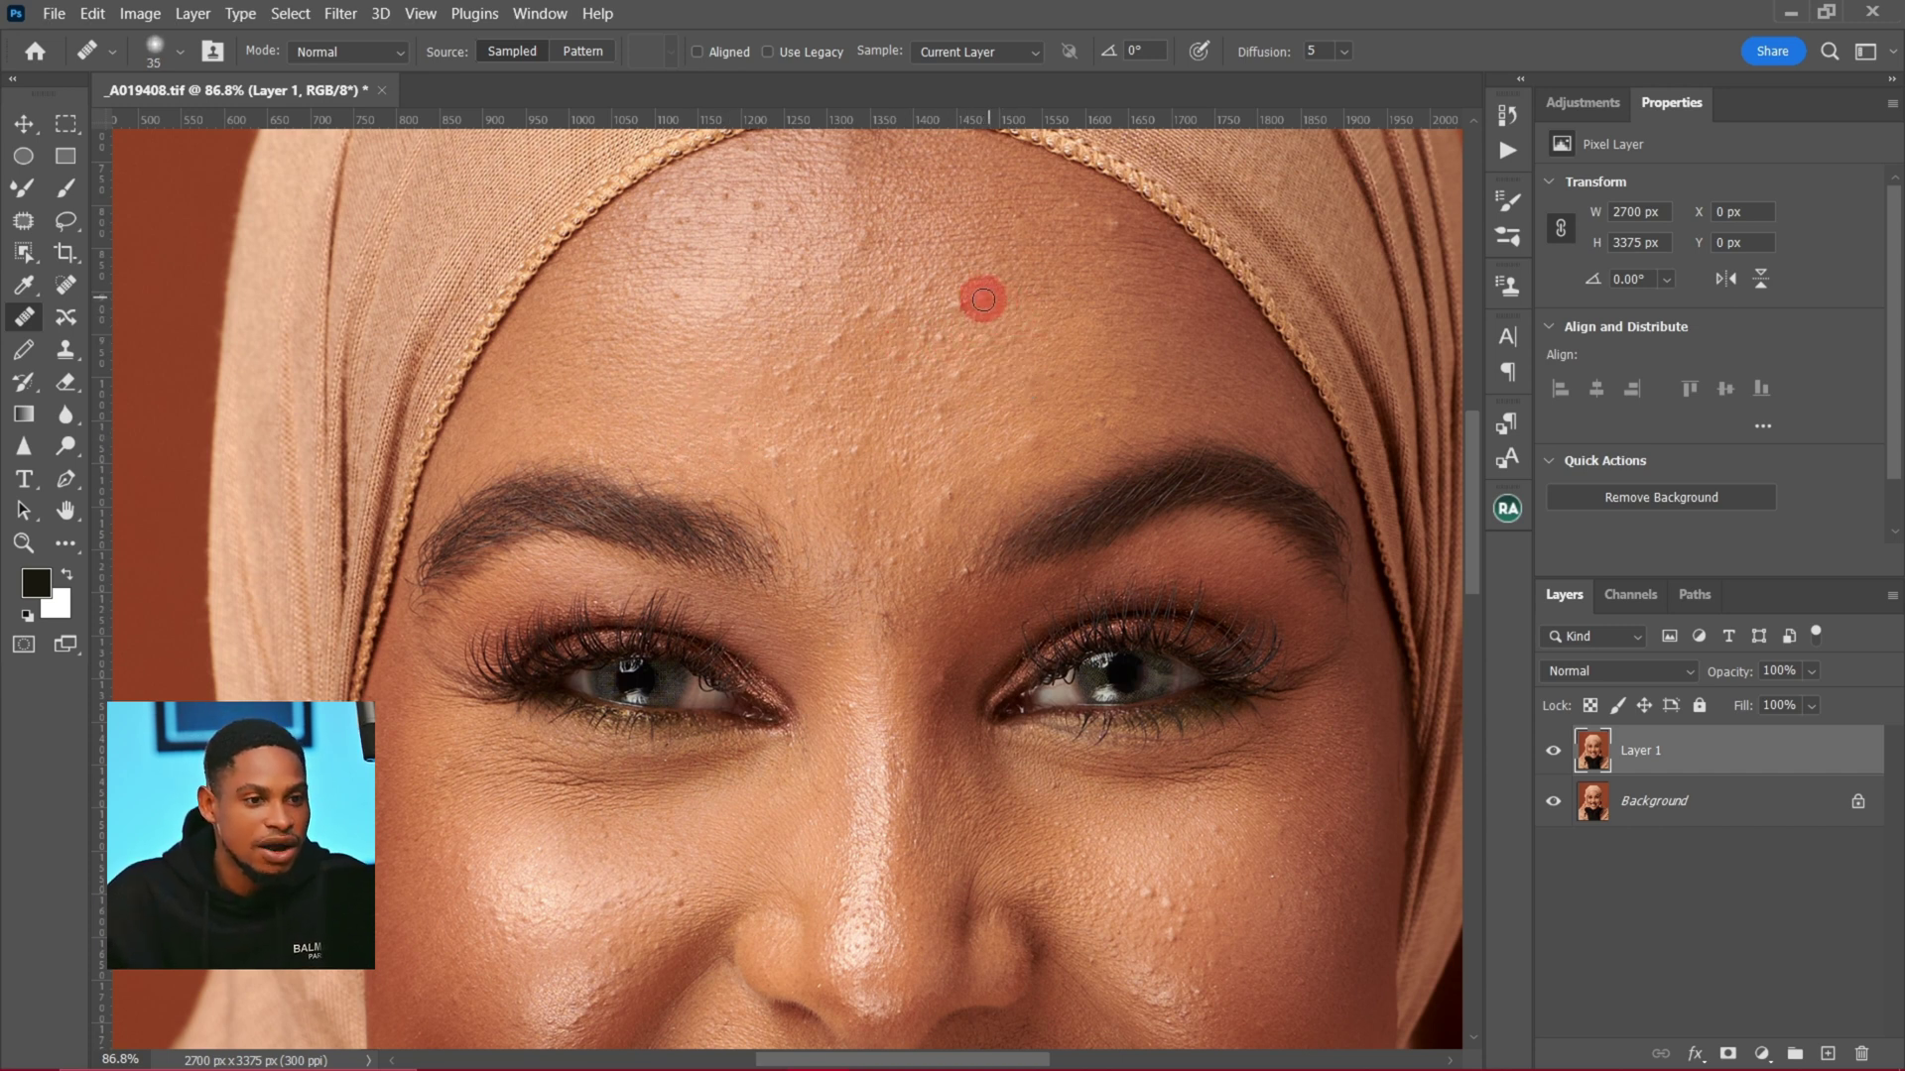
alt+click(1042, 296)
click(961, 306)
alt+click(1118, 277)
click(1125, 244)
alt+click(966, 432)
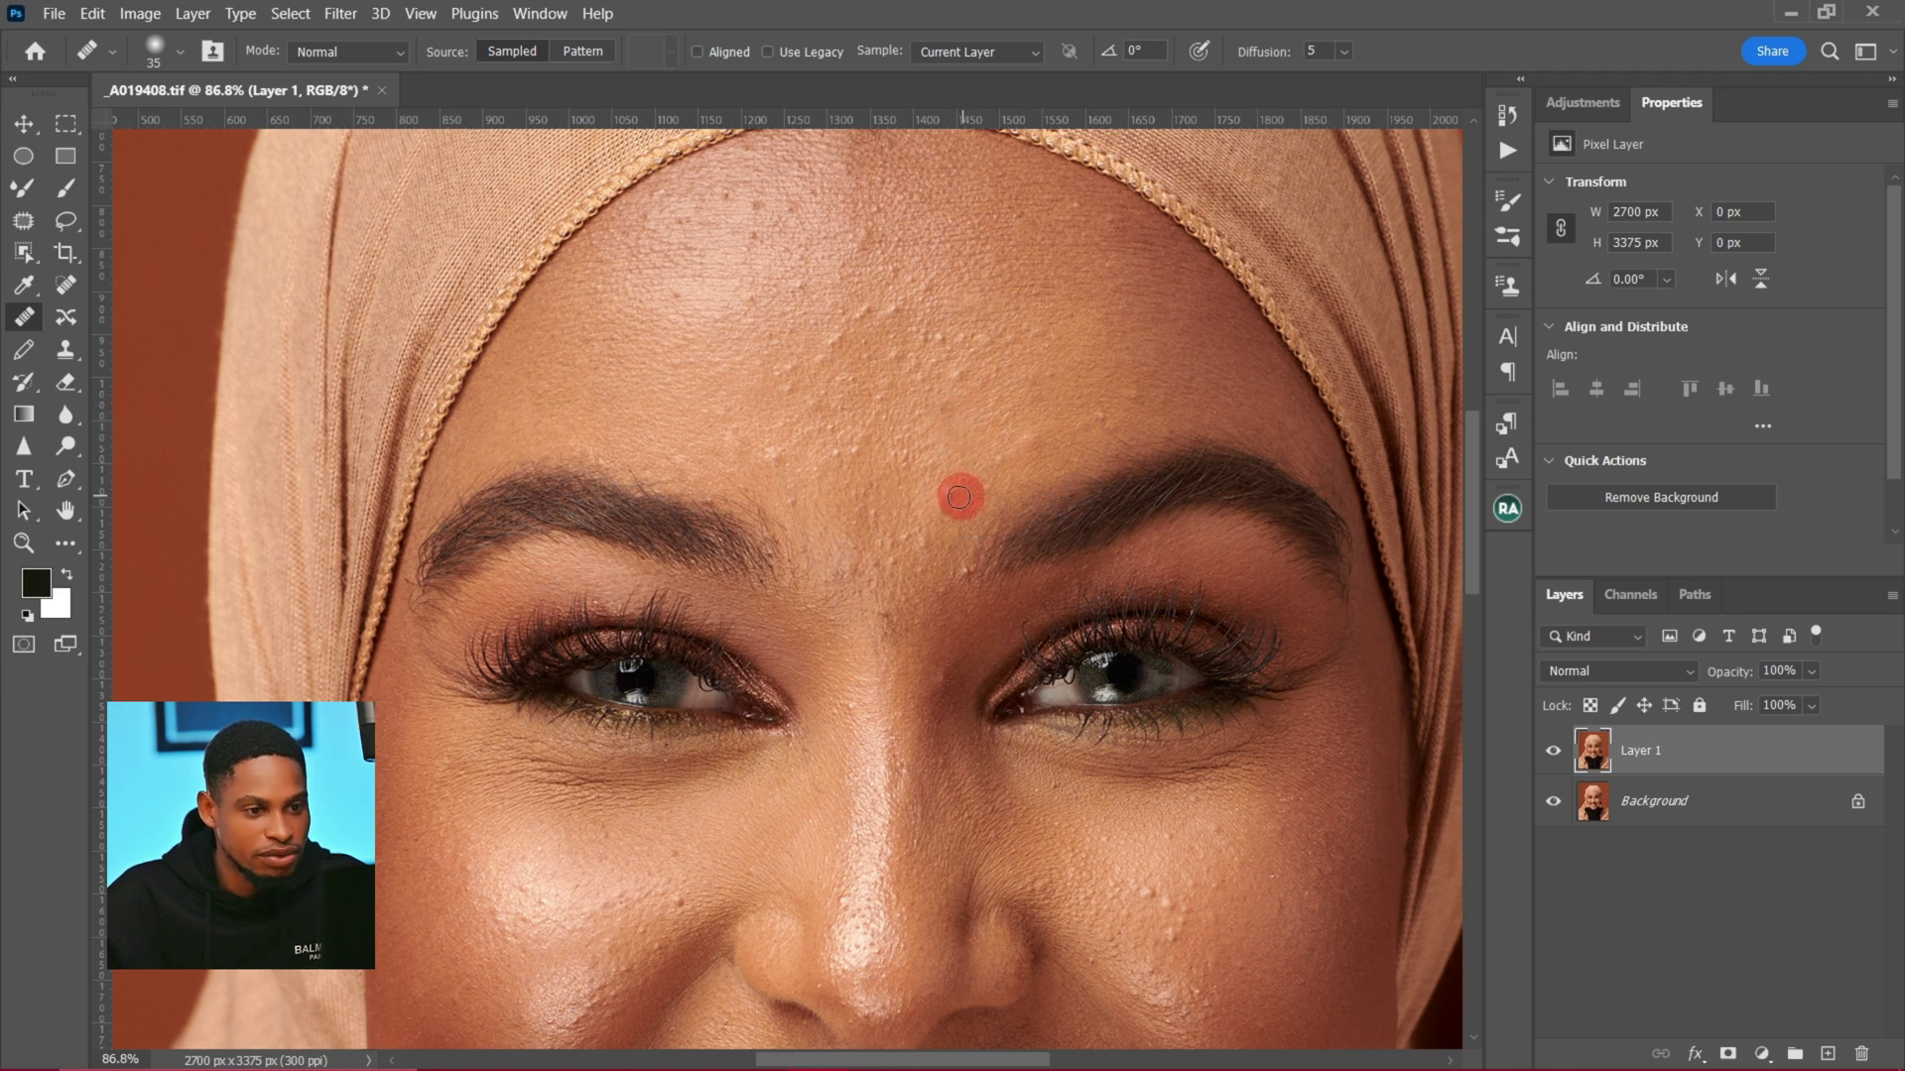
Step: Heal the bumps on the right cheek and those below the left mouth corner, enlarging the Healing Brush to 100 px
scroll(1109, 569, down, 5)
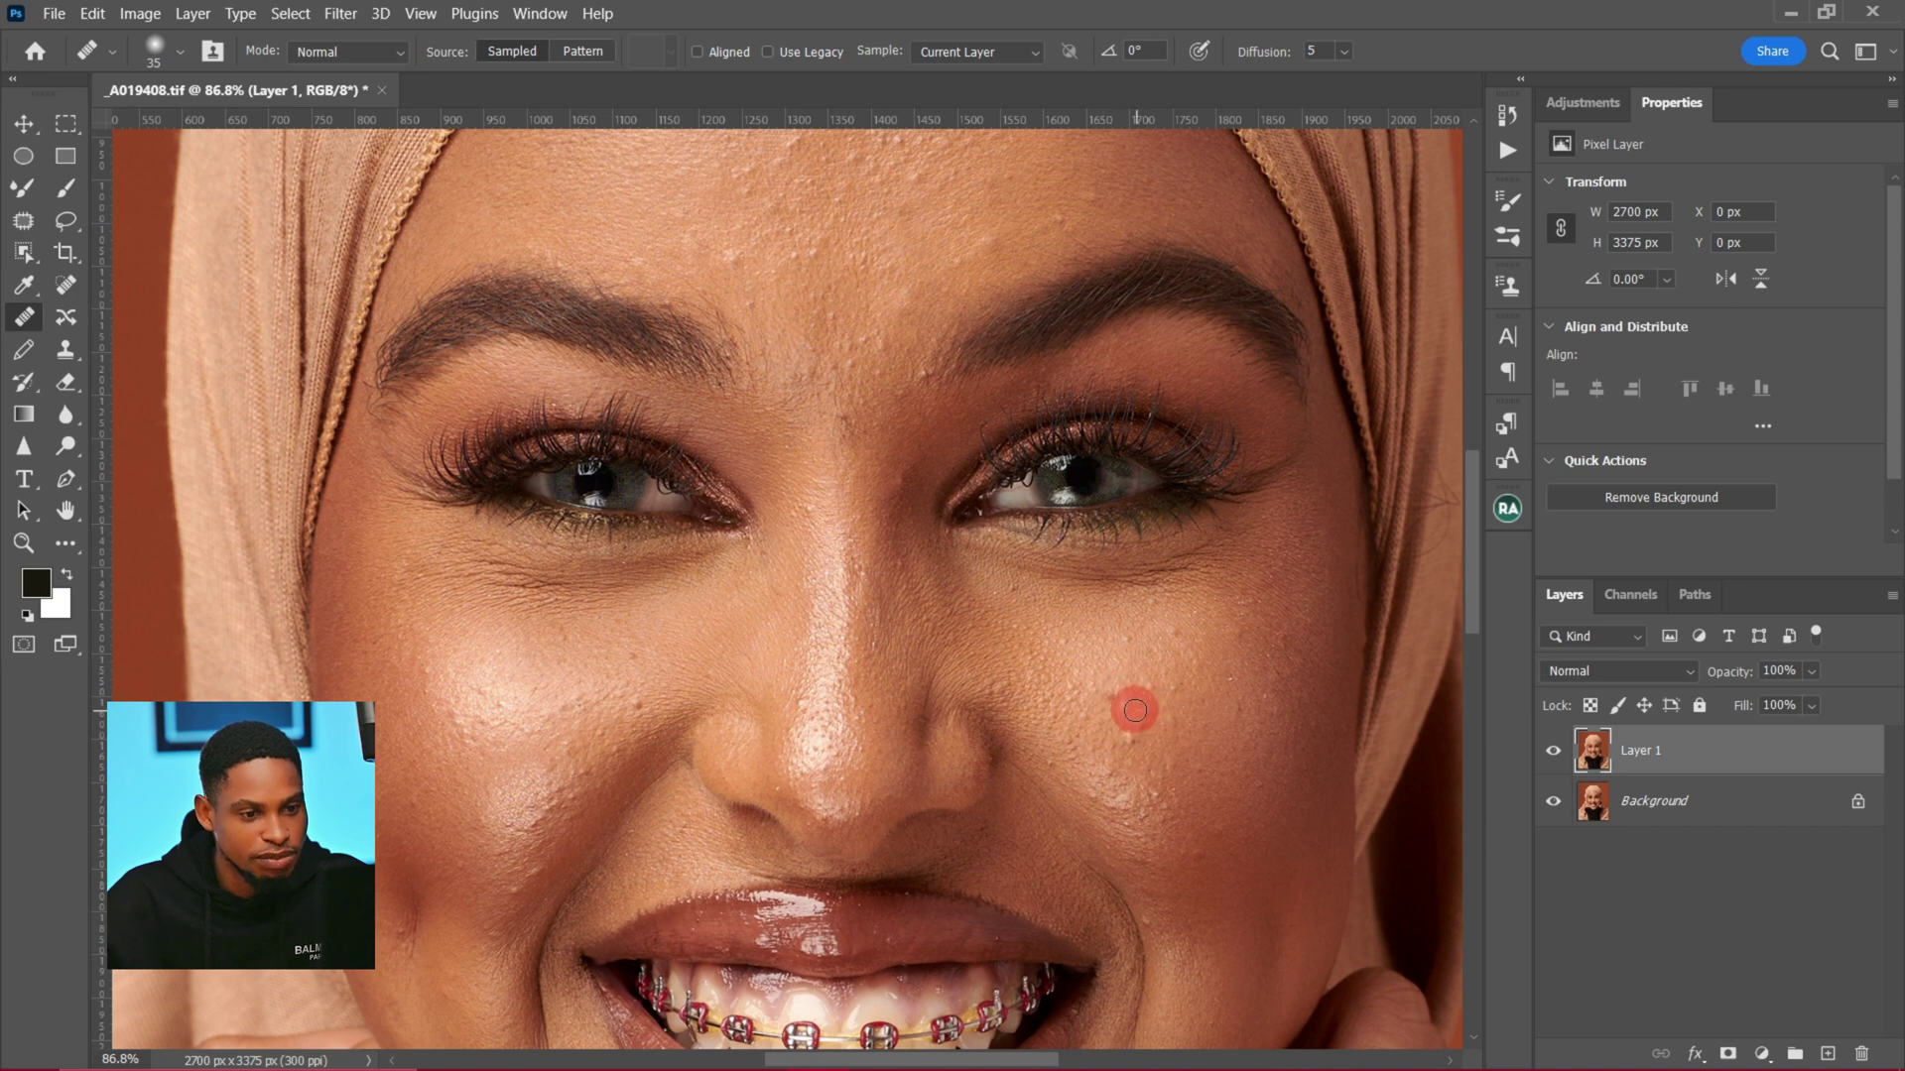
click(1203, 747)
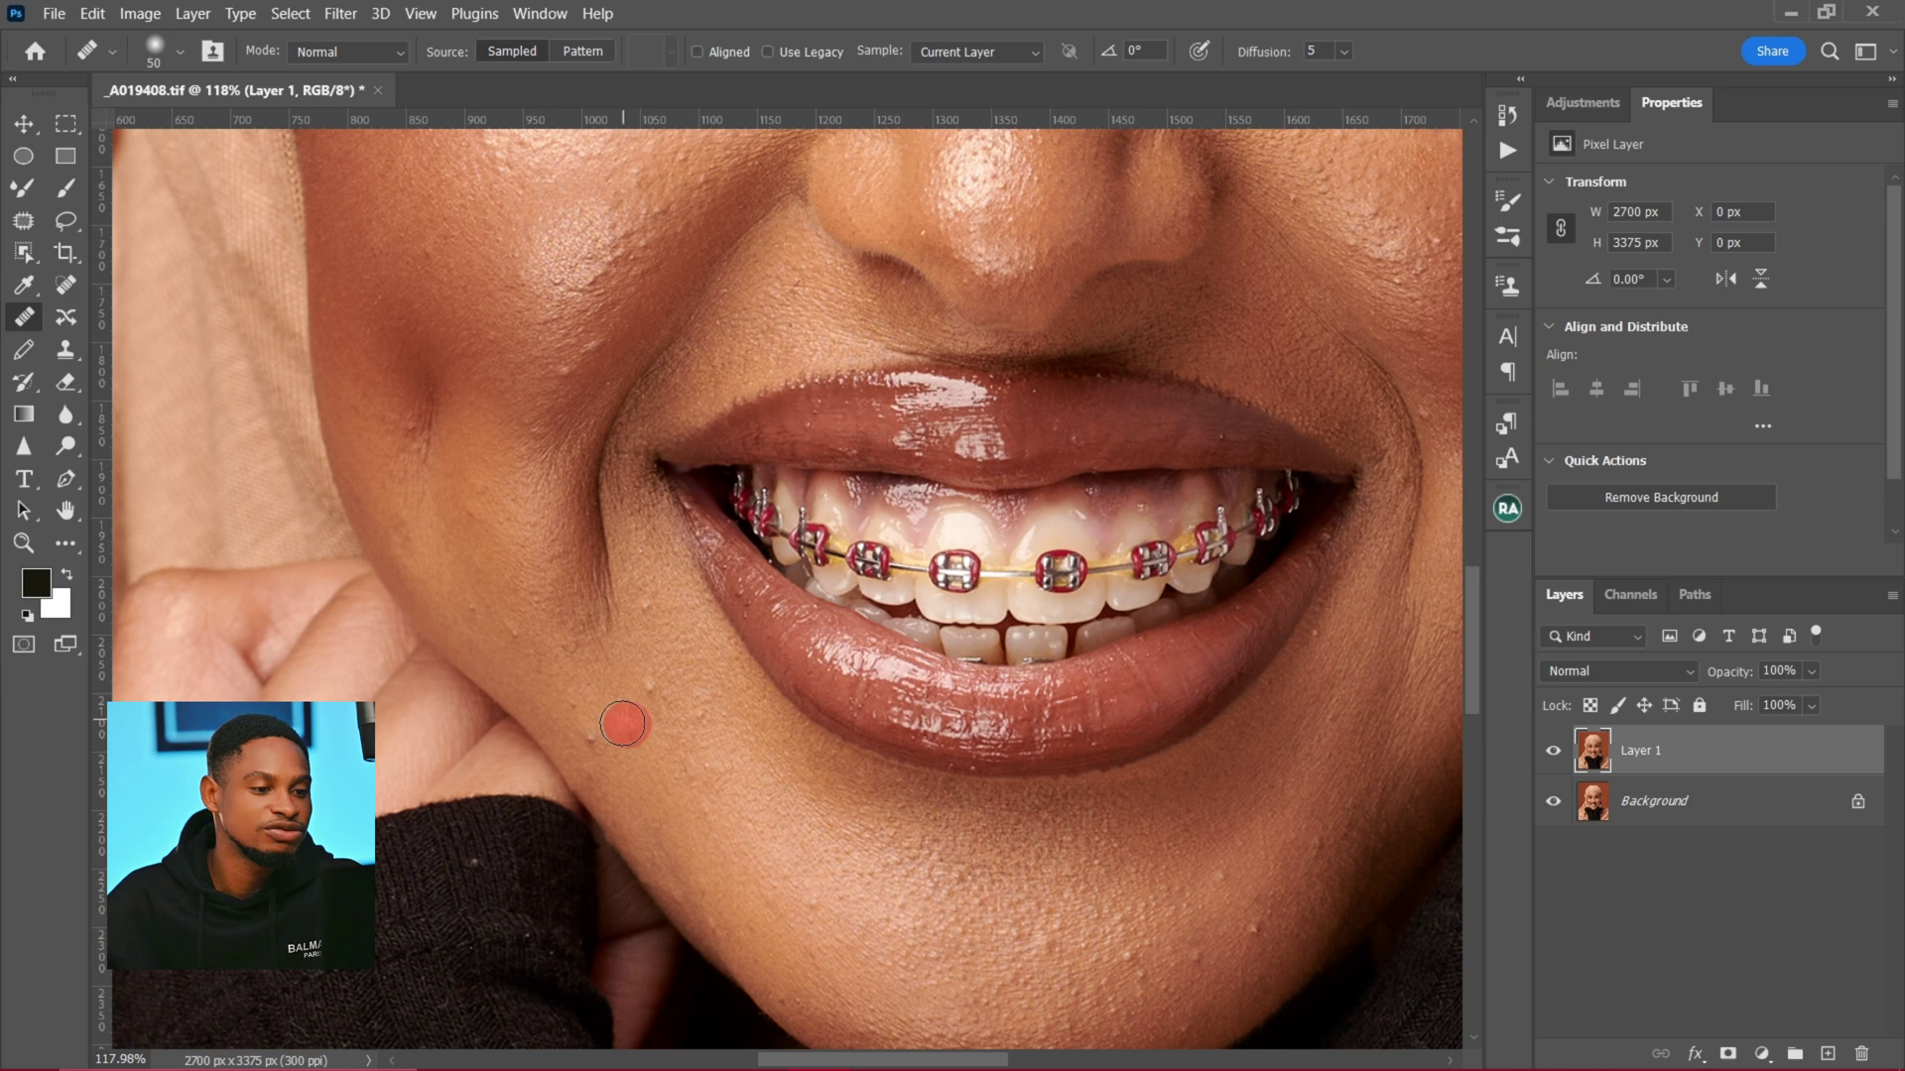
key(bracketright)
key(bracketright)
key(bracketright)
key(bracketright)
key(bracketright)
key(bracketright)
key(bracketright)
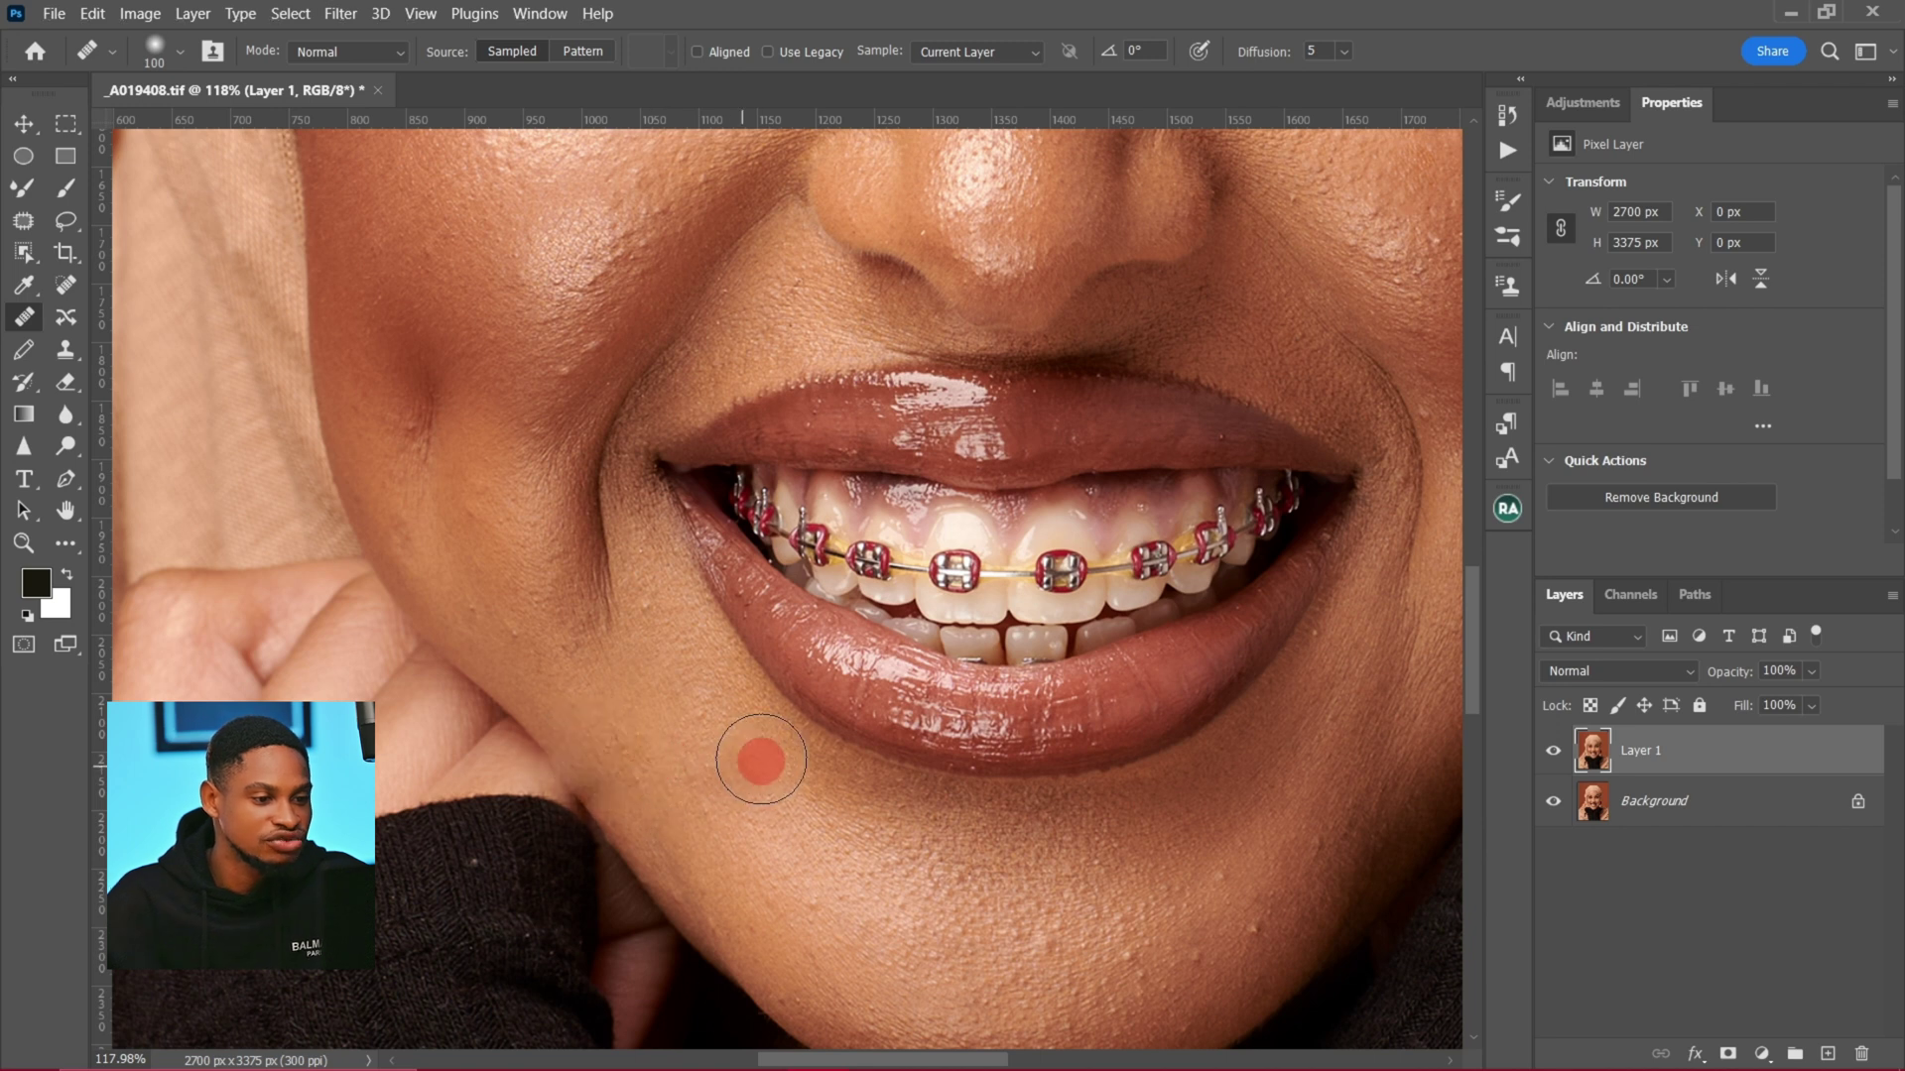
Step: Compare the healed chin area up close with the original by hiding and showing Layer 1
key(z)
drag(626, 814, 649, 821)
key(j)
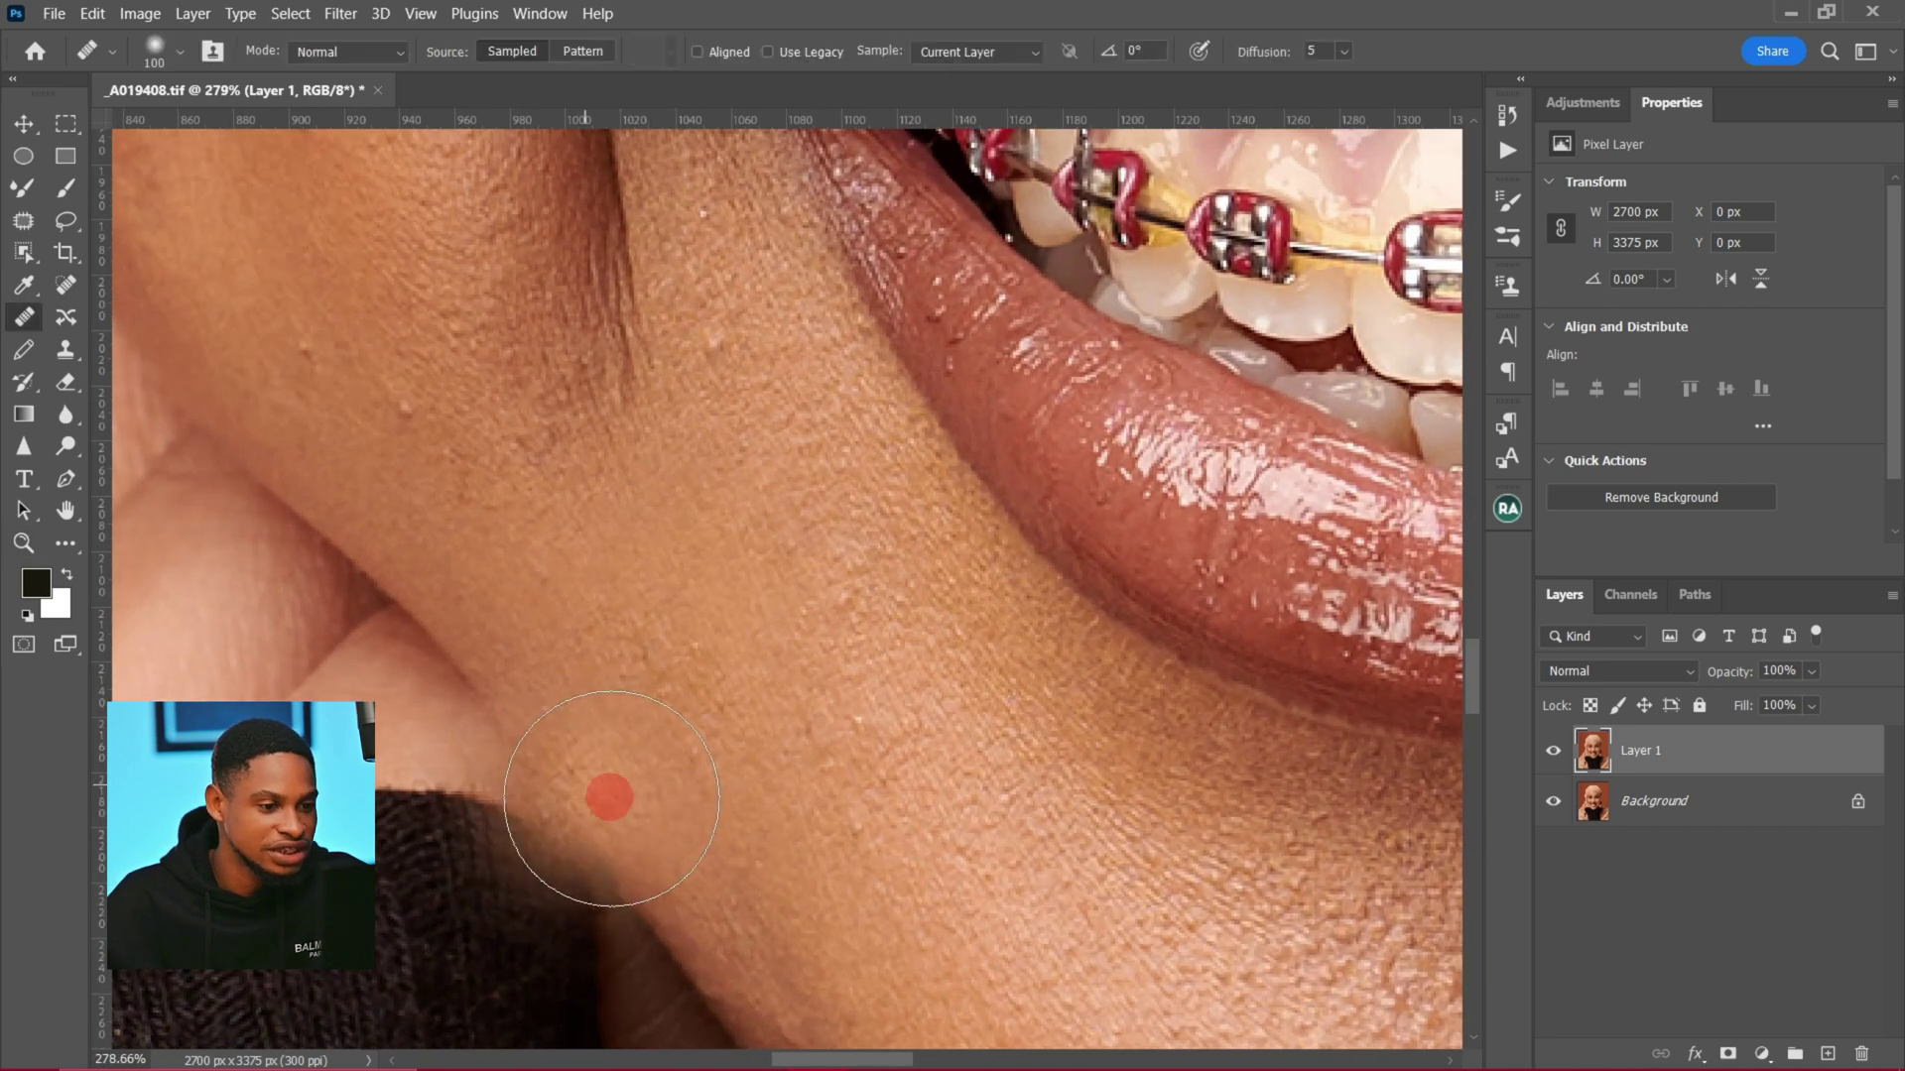
click(1320, 747)
click(1545, 760)
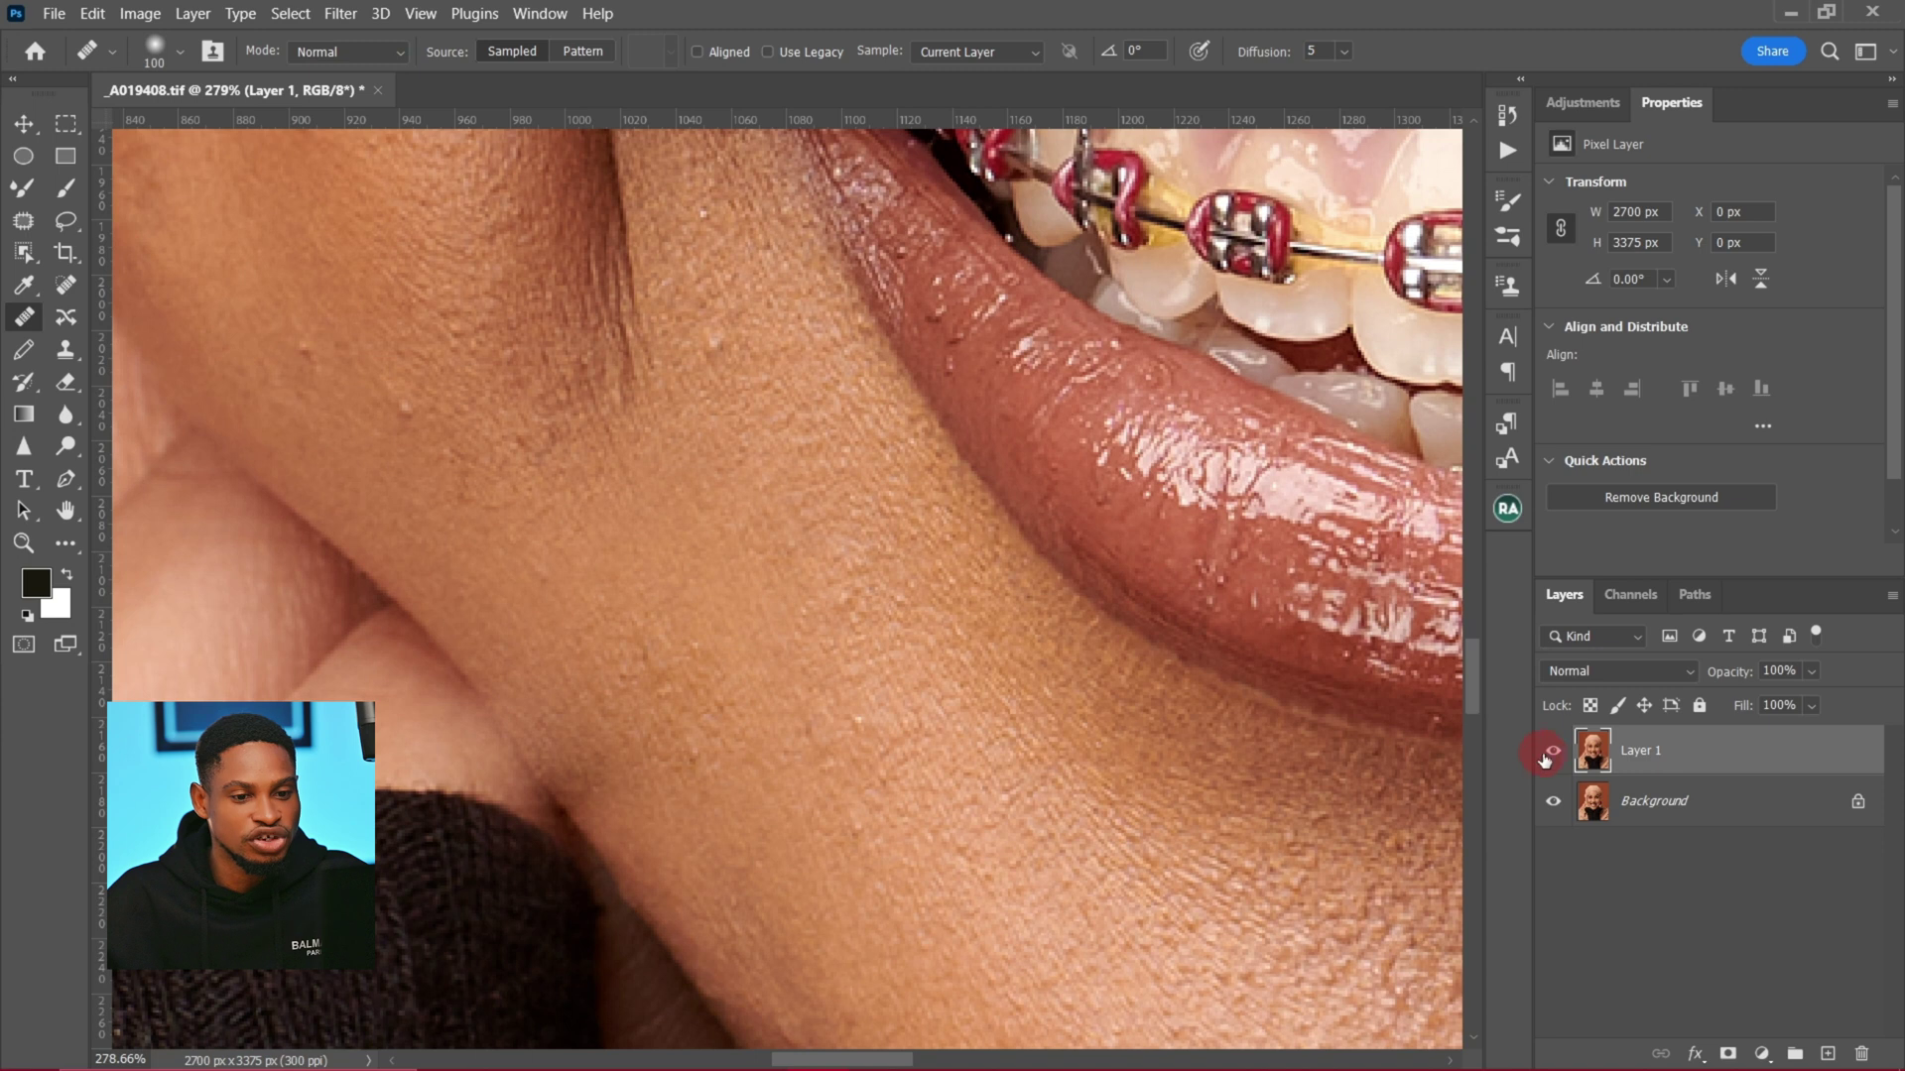
click(1553, 760)
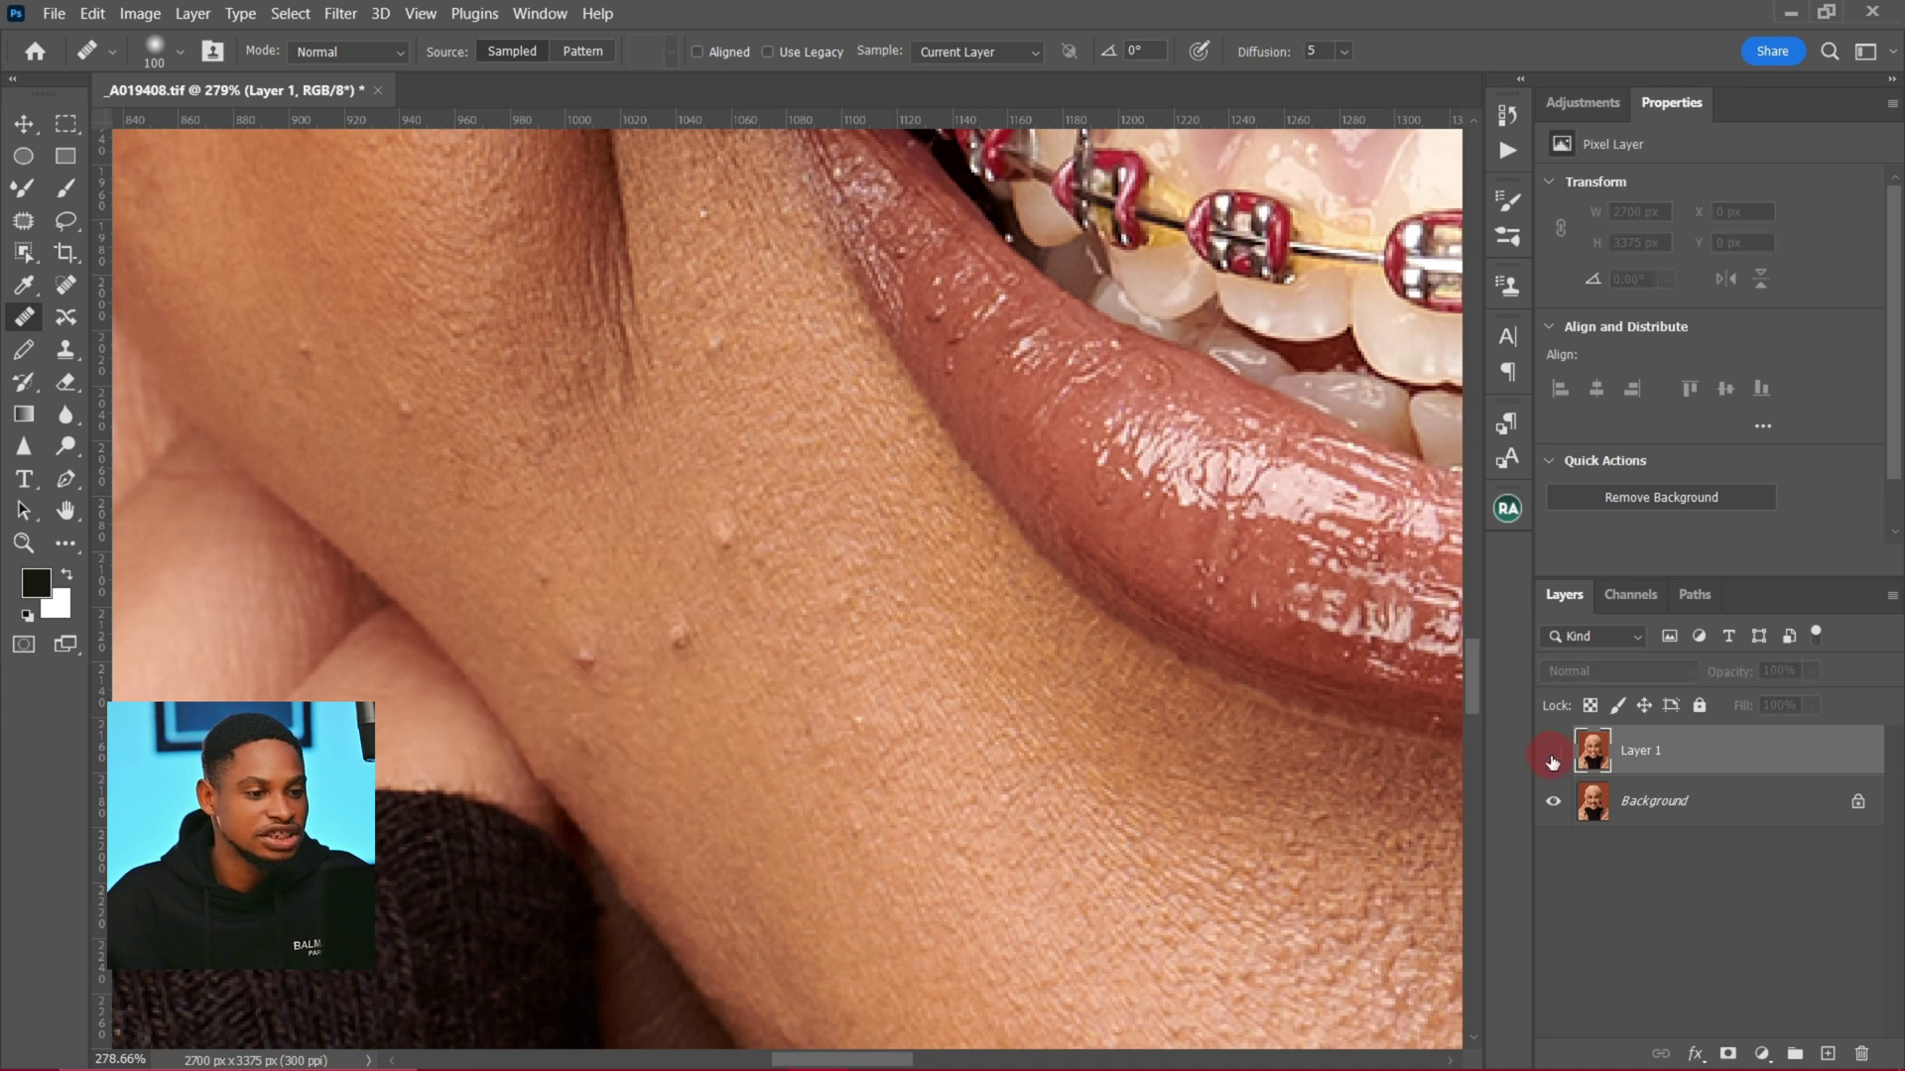
click(1553, 760)
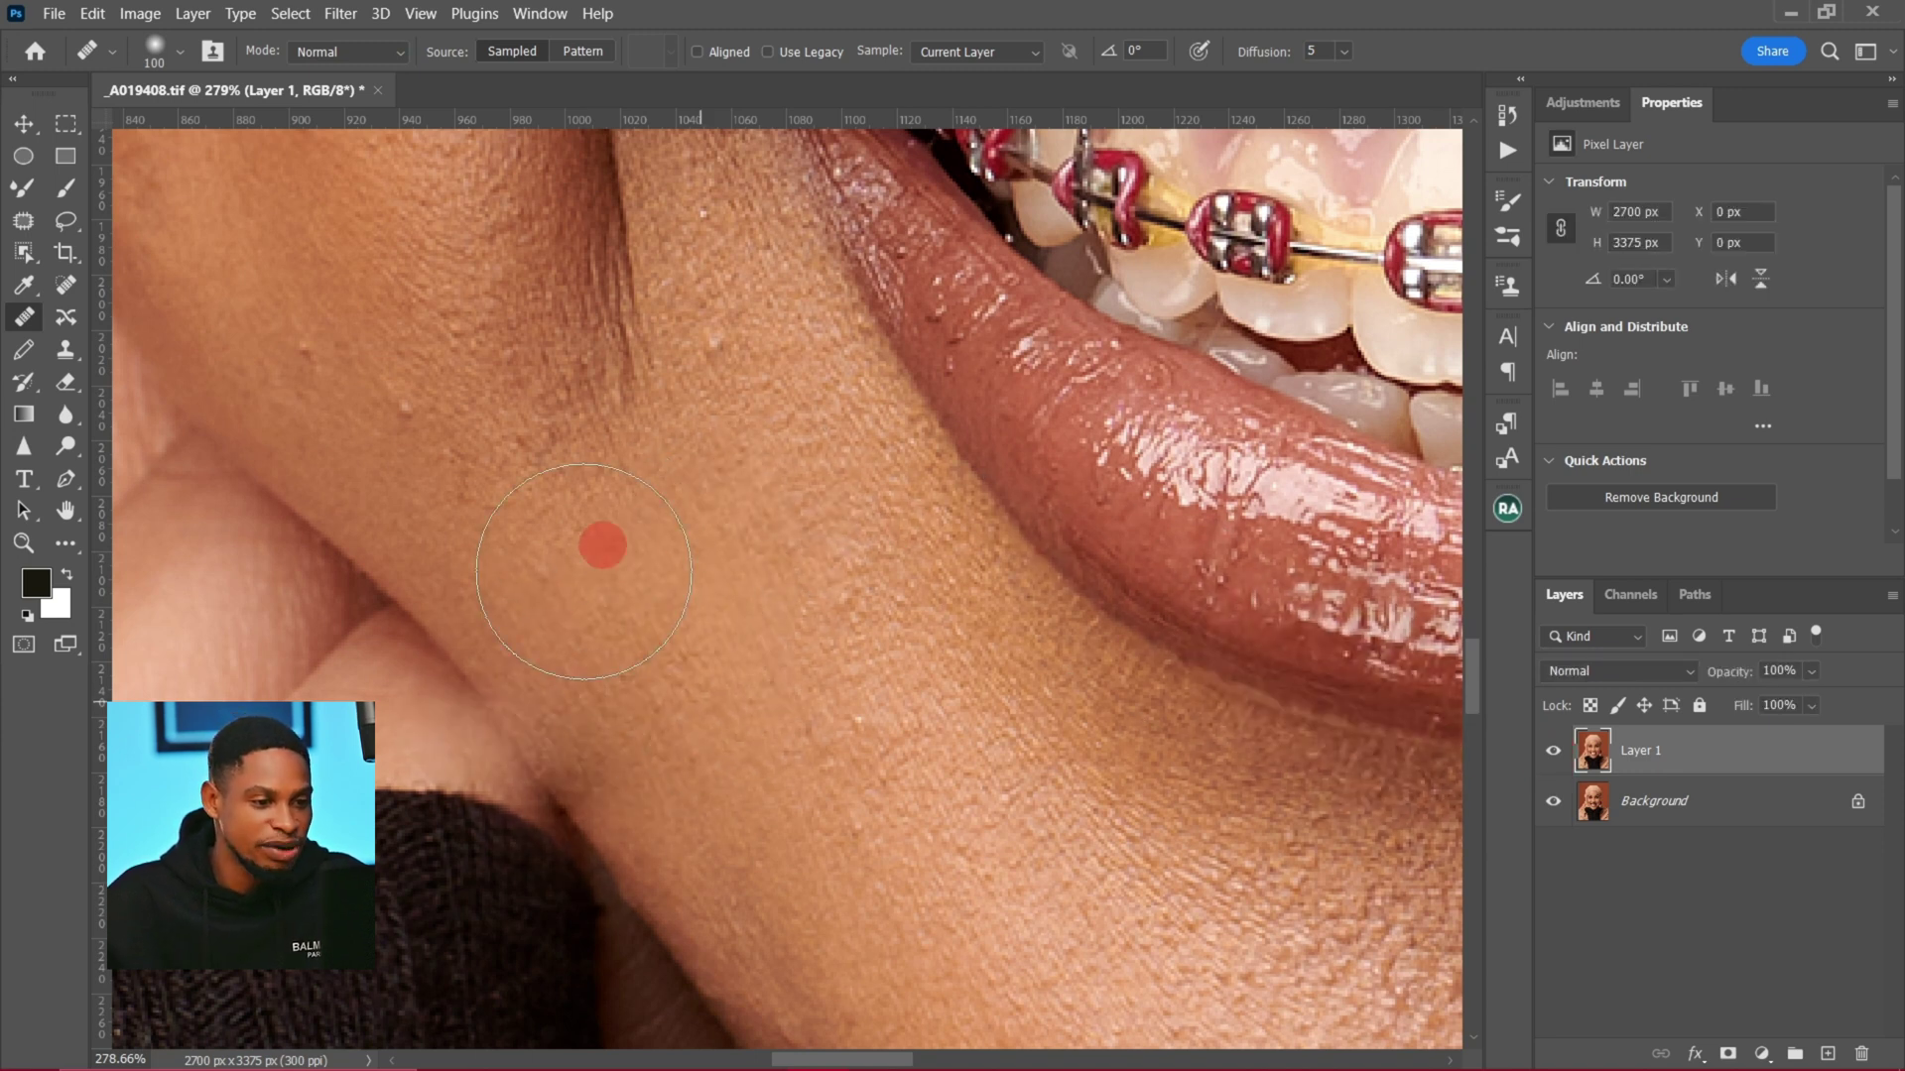
key(z)
drag(973, 790, 808, 719)
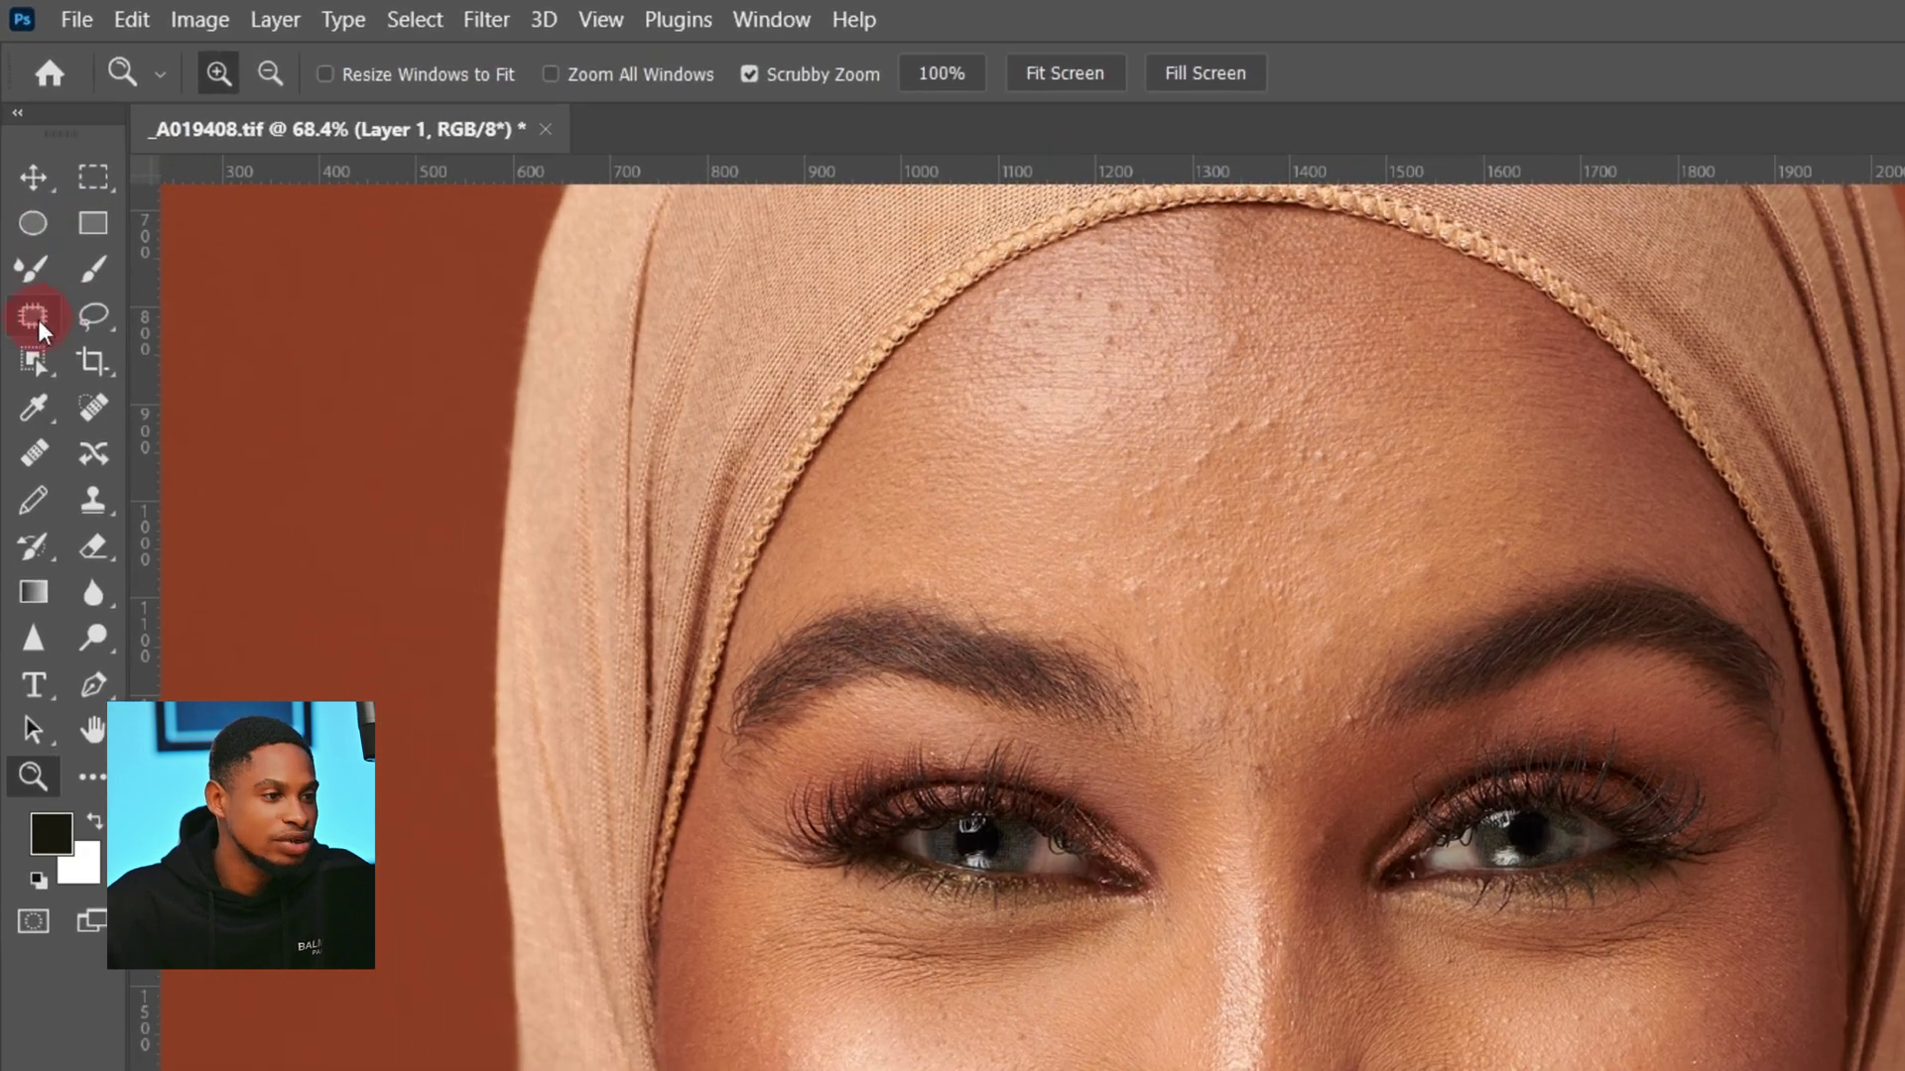
Step: Switch to the Patch tool and review its patch mode, source and diffusion options
click(33, 316)
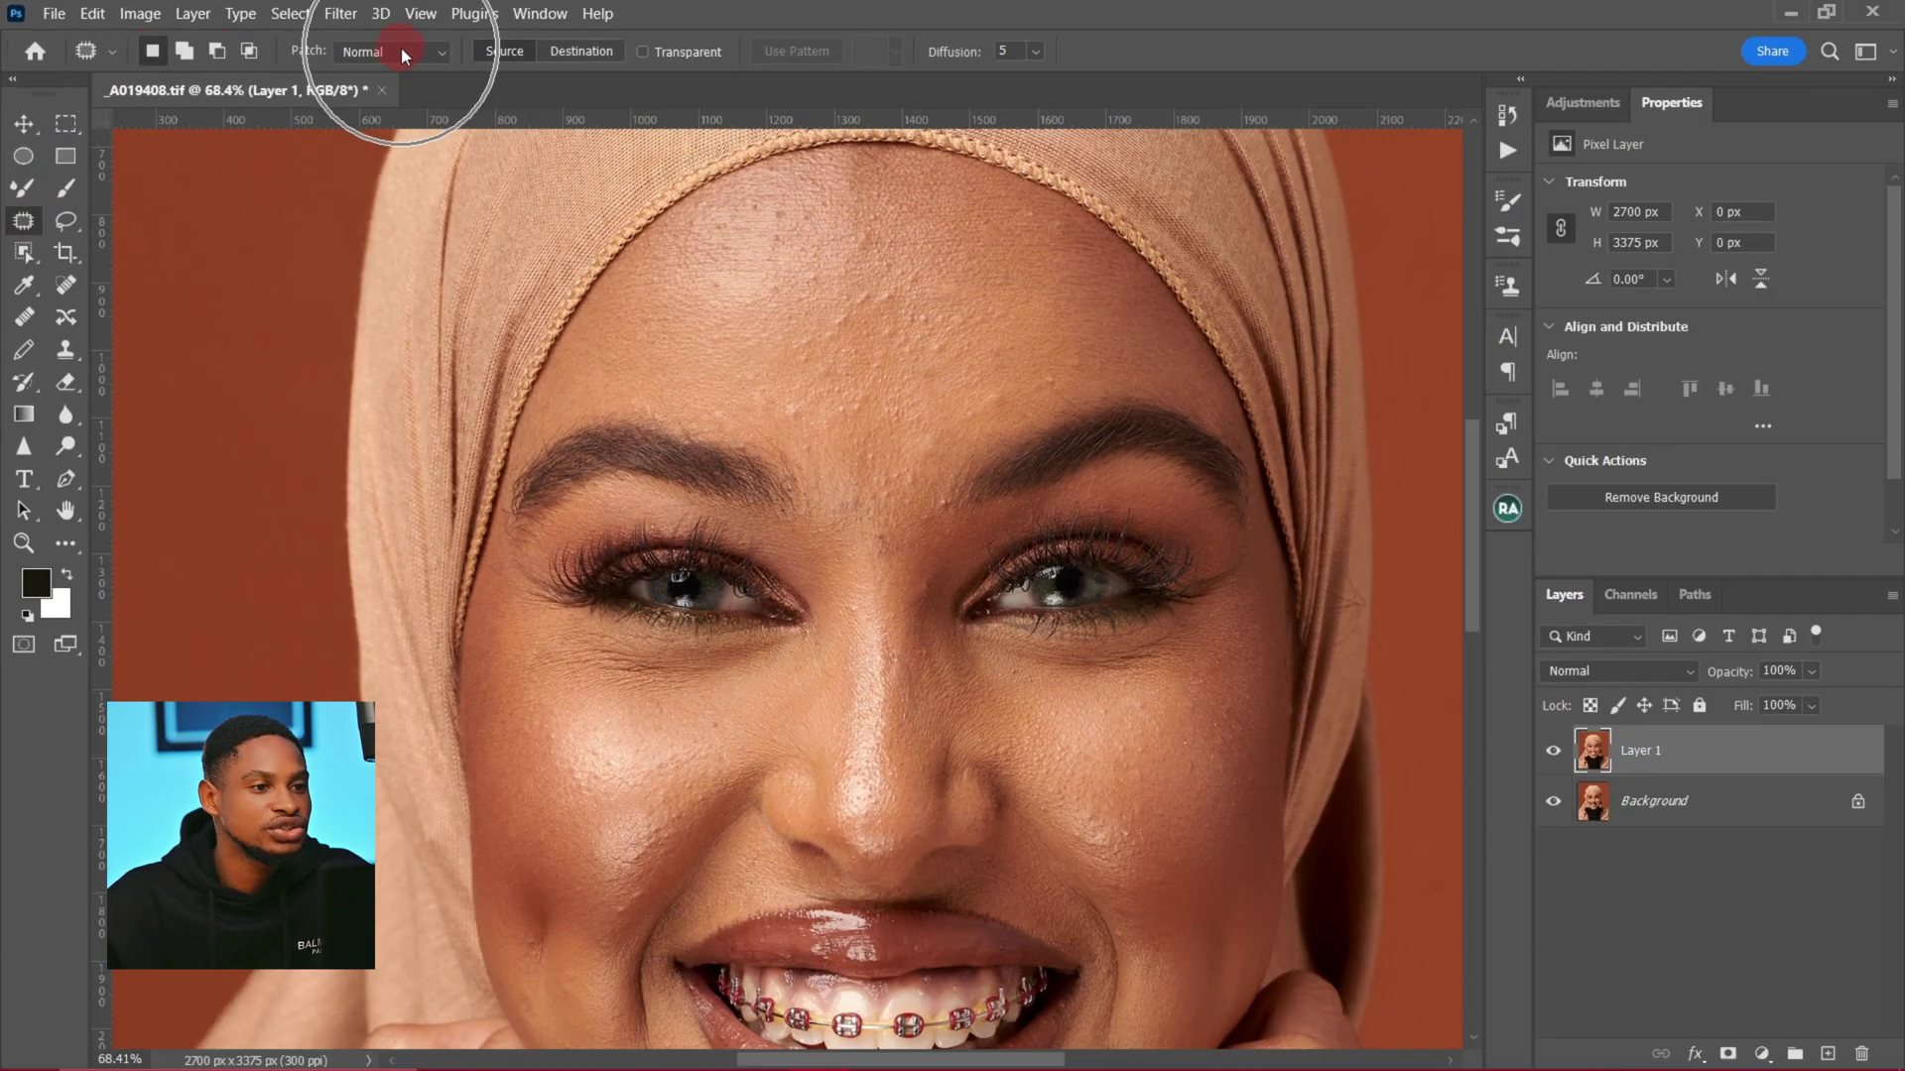
key(ctrl)
key(ctrl)
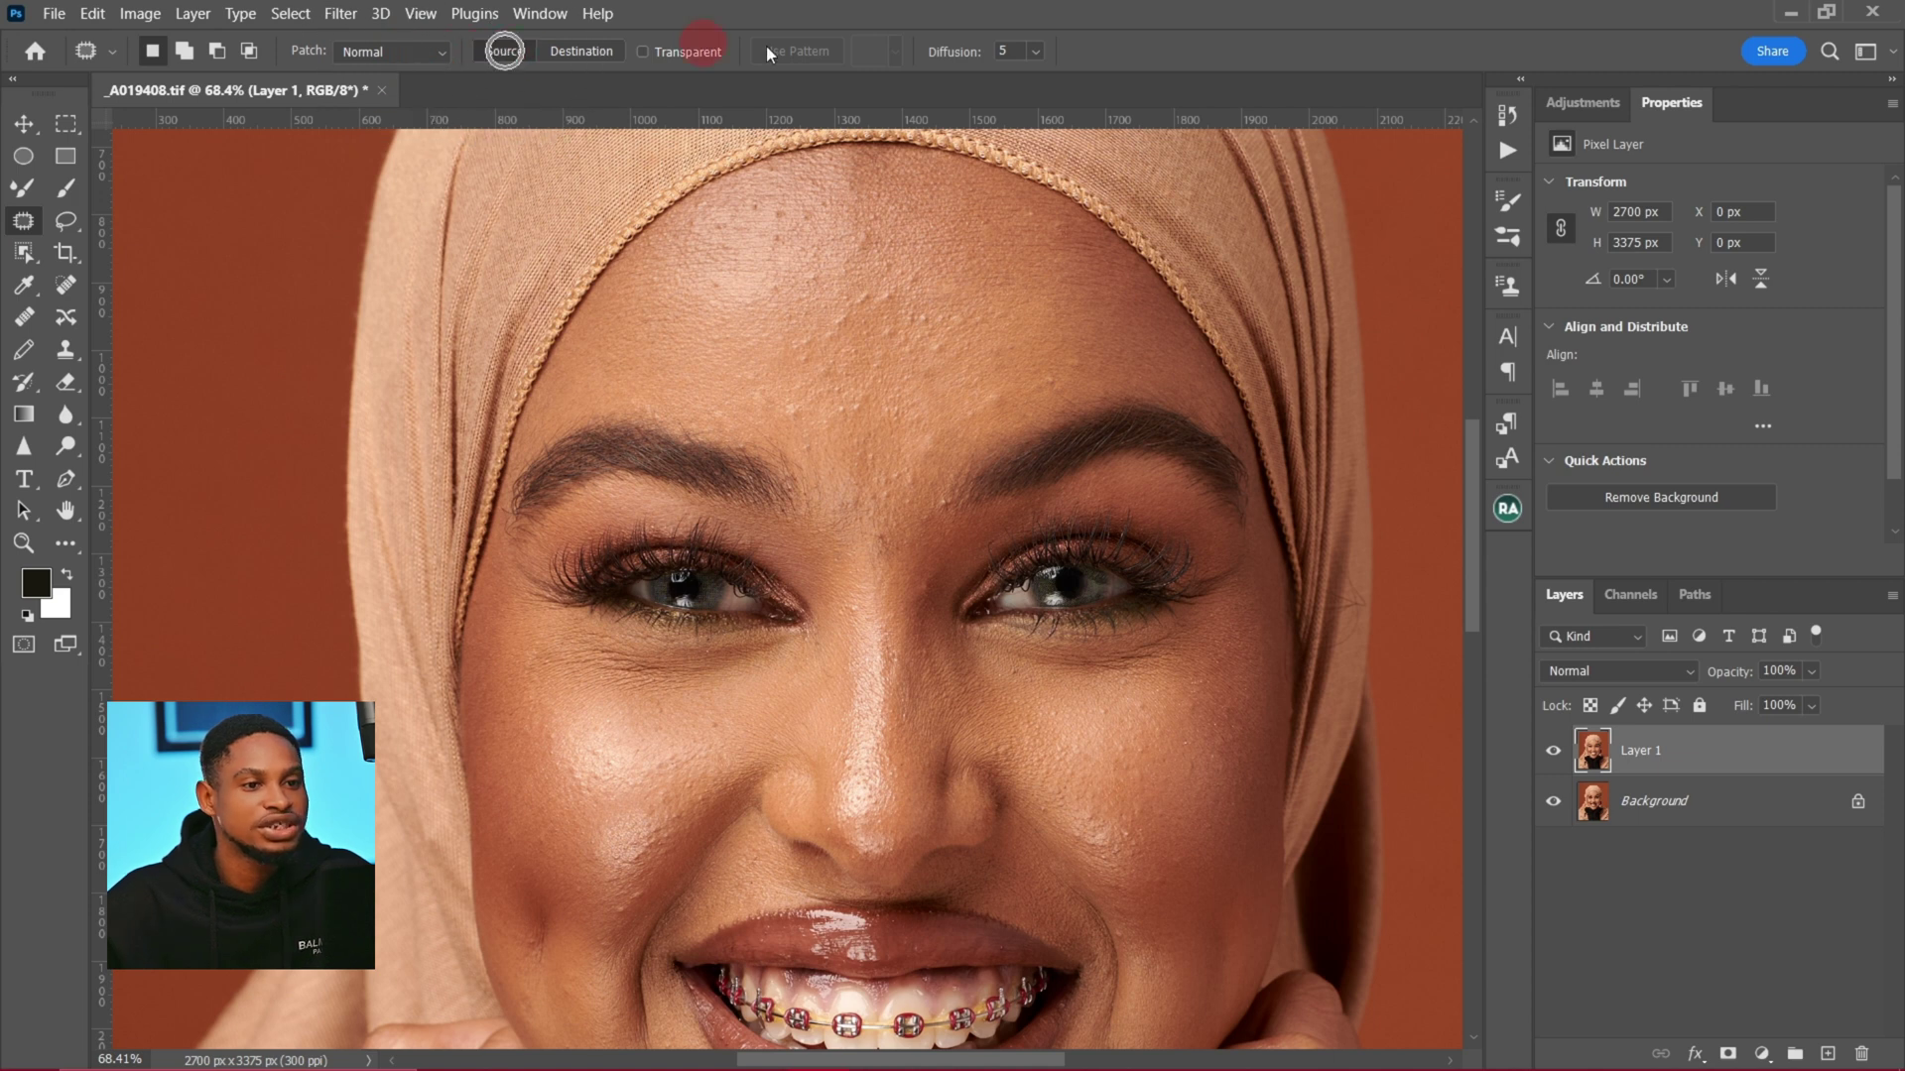
click(1036, 53)
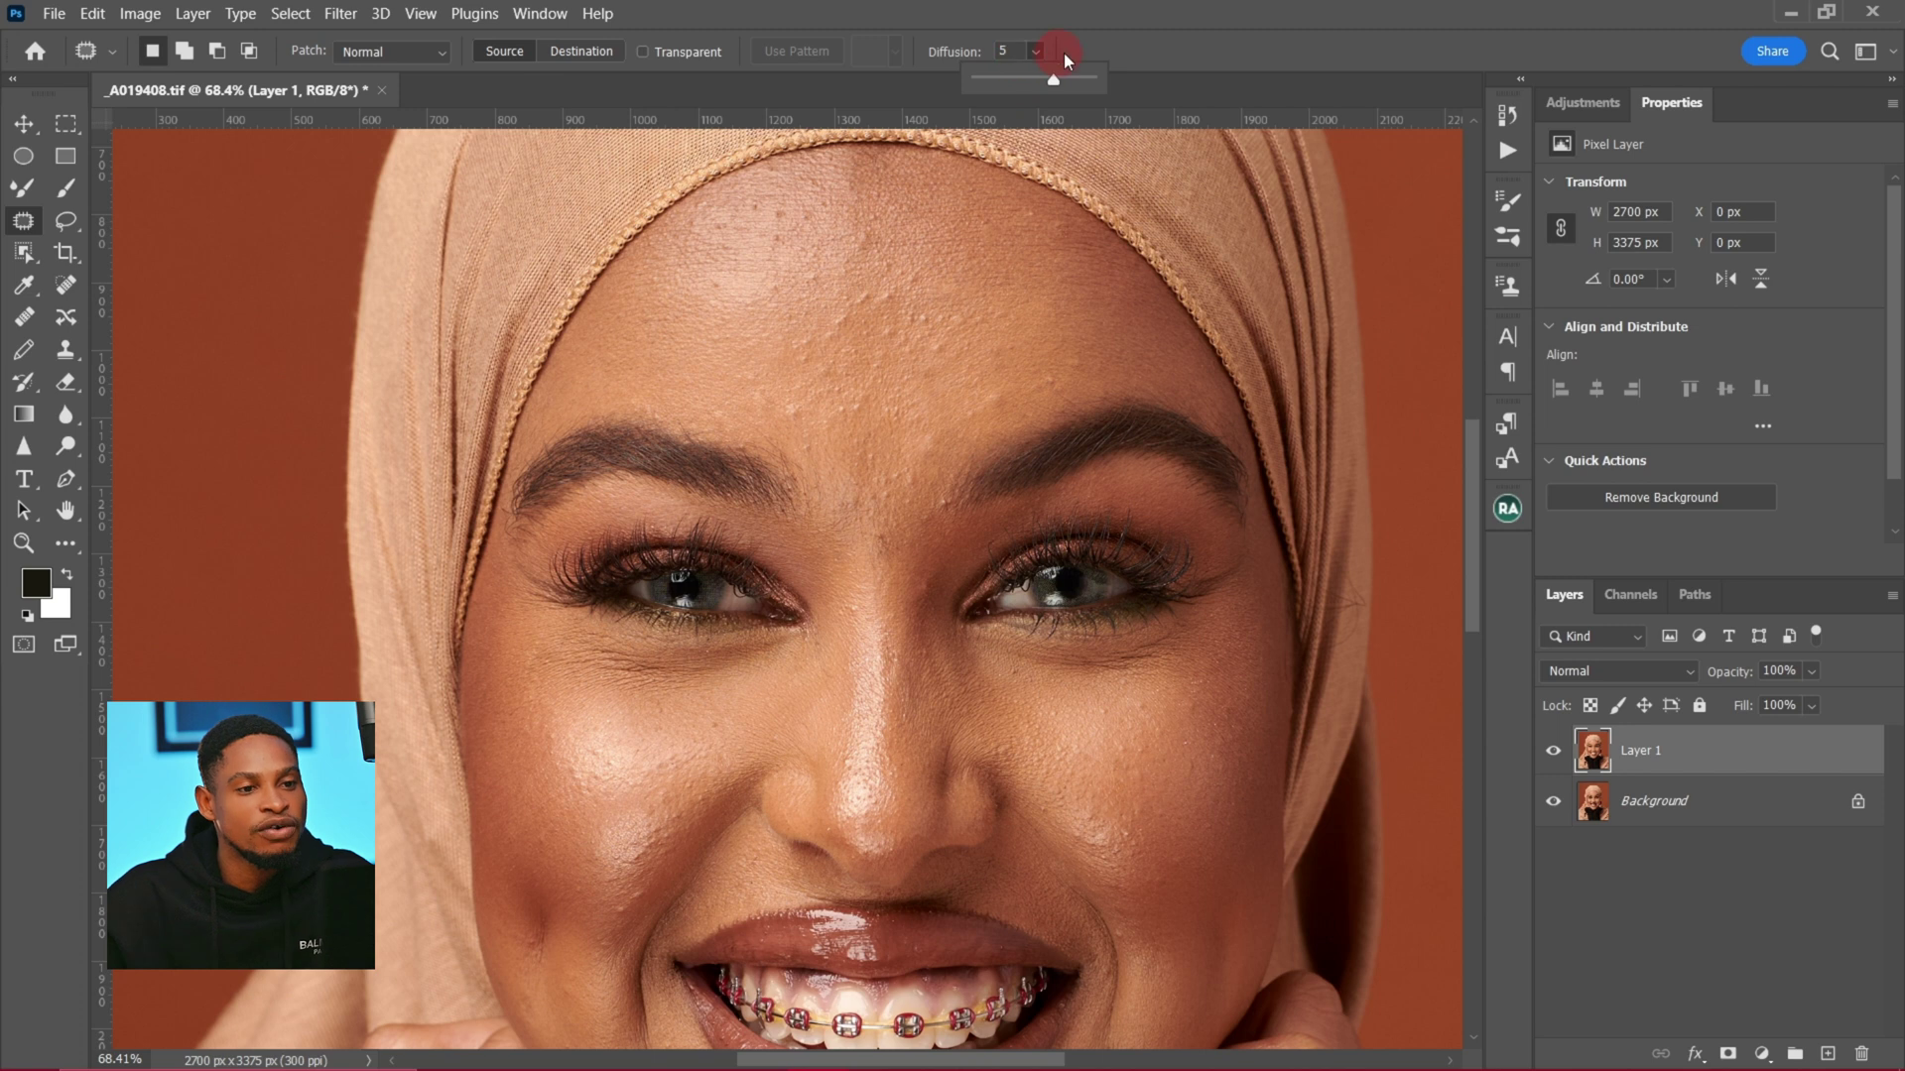
Step: Patch the forehead bumps near the inner end of the left eyebrow and above the right eyebrow with clean skin
key(z)
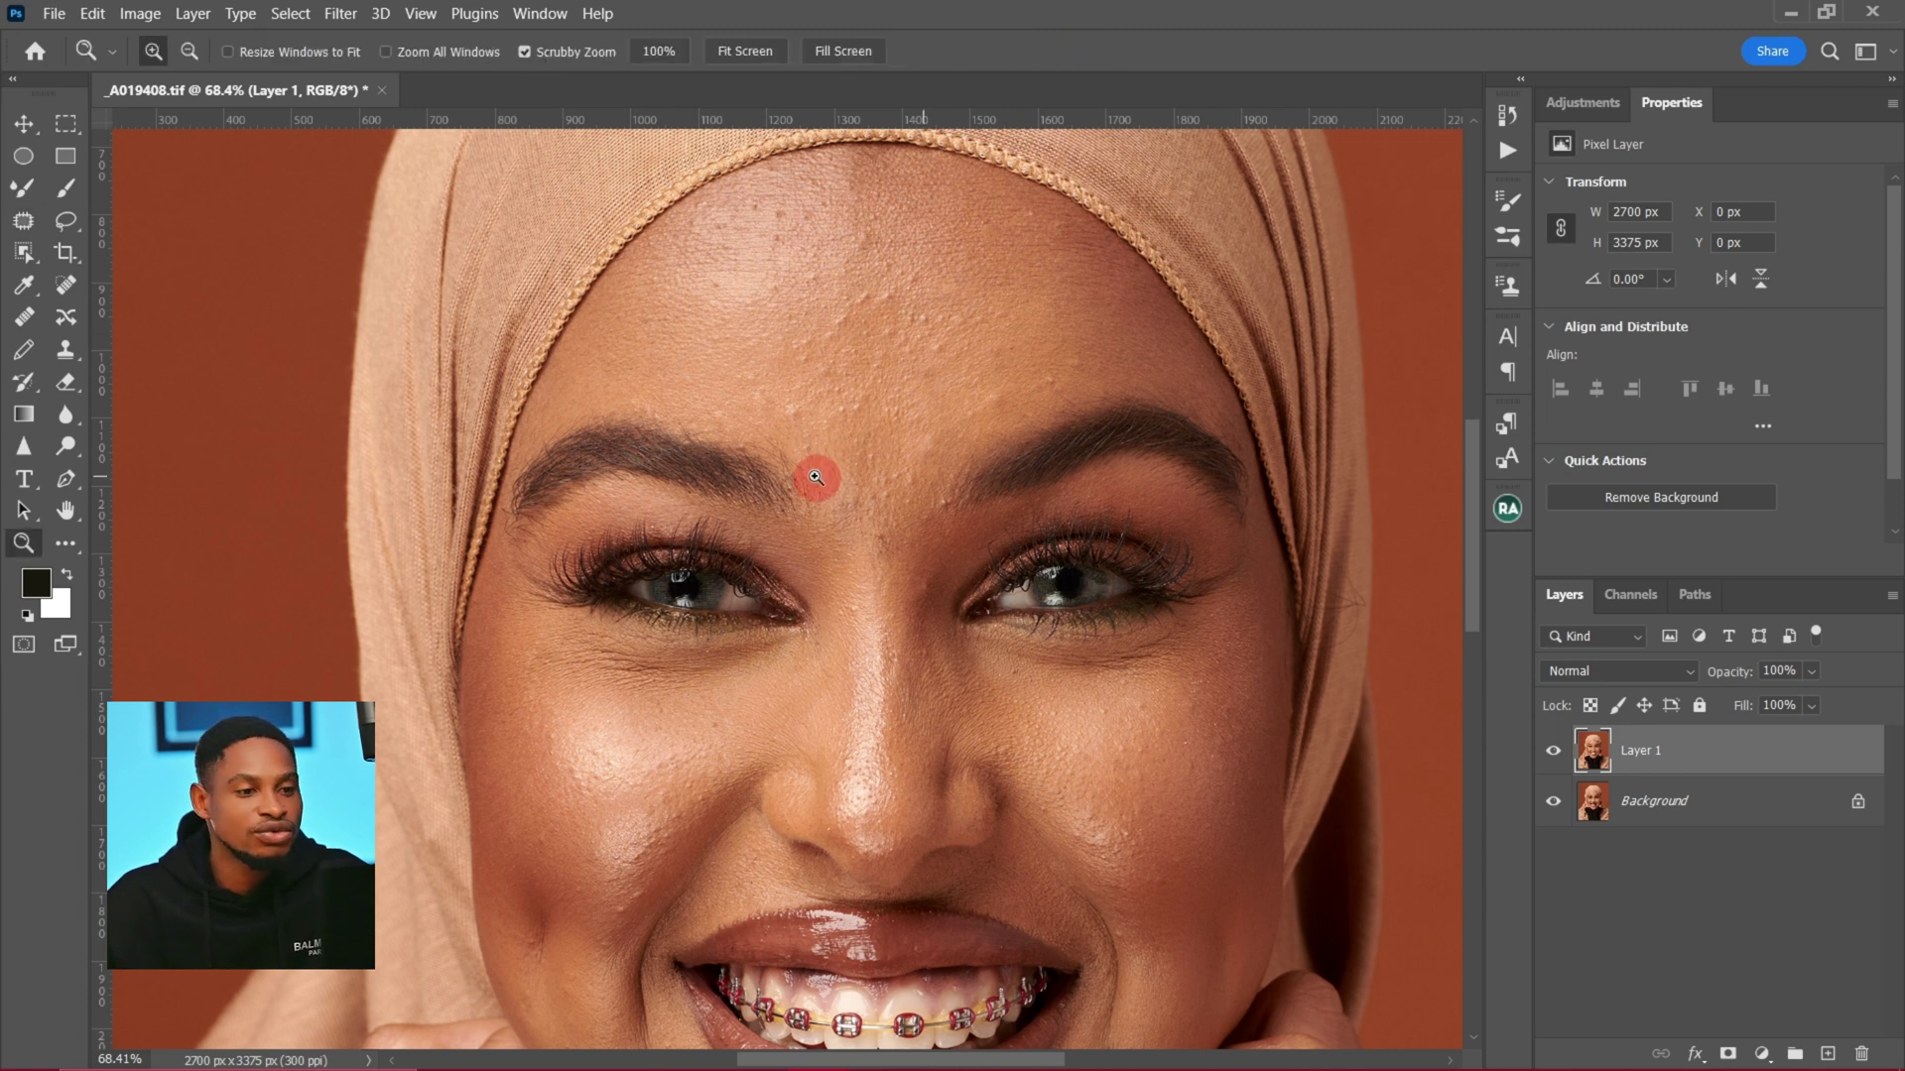
mouse_move(814, 423)
mouse_down()
mouse_move(872, 429)
mouse_move(821, 413)
mouse_up()
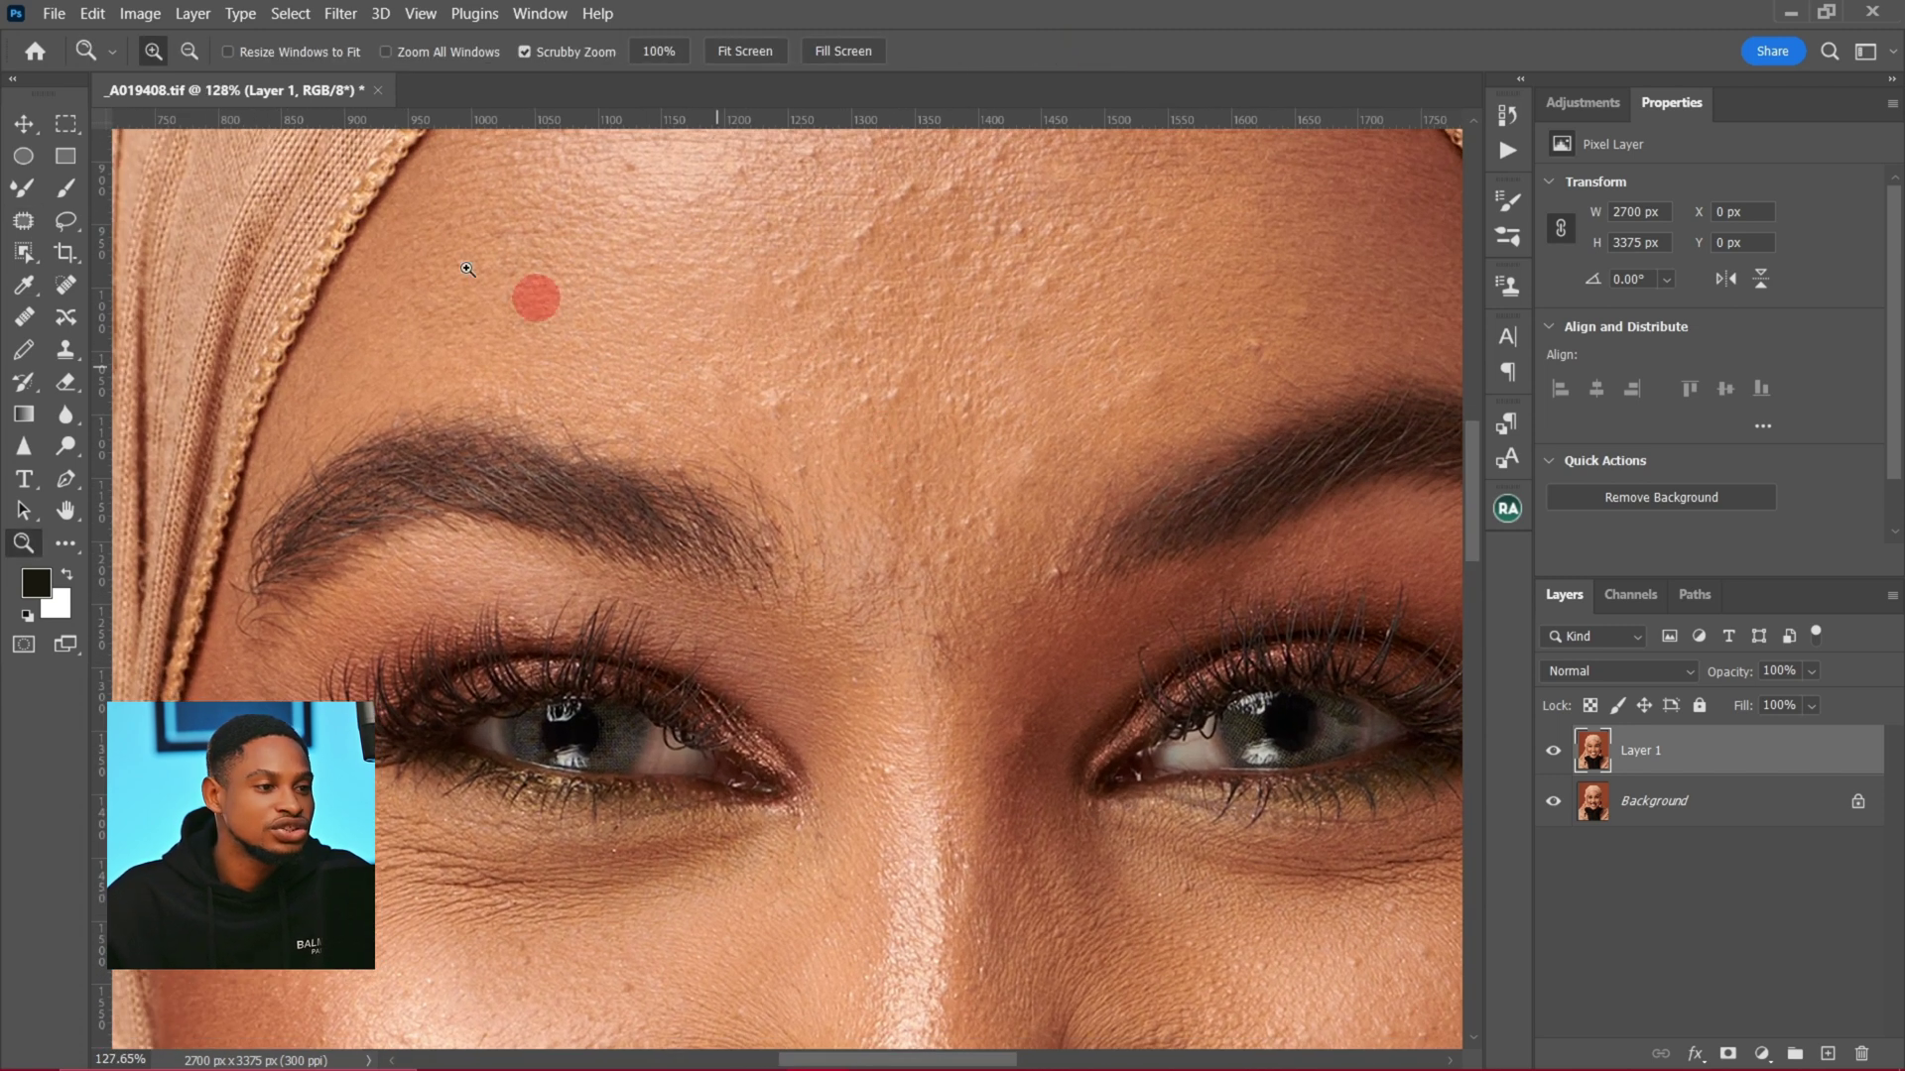
click(25, 222)
mouse_move(755, 396)
mouse_down()
mouse_move(776, 422)
mouse_move(756, 434)
mouse_move(803, 479)
mouse_move(795, 458)
mouse_up()
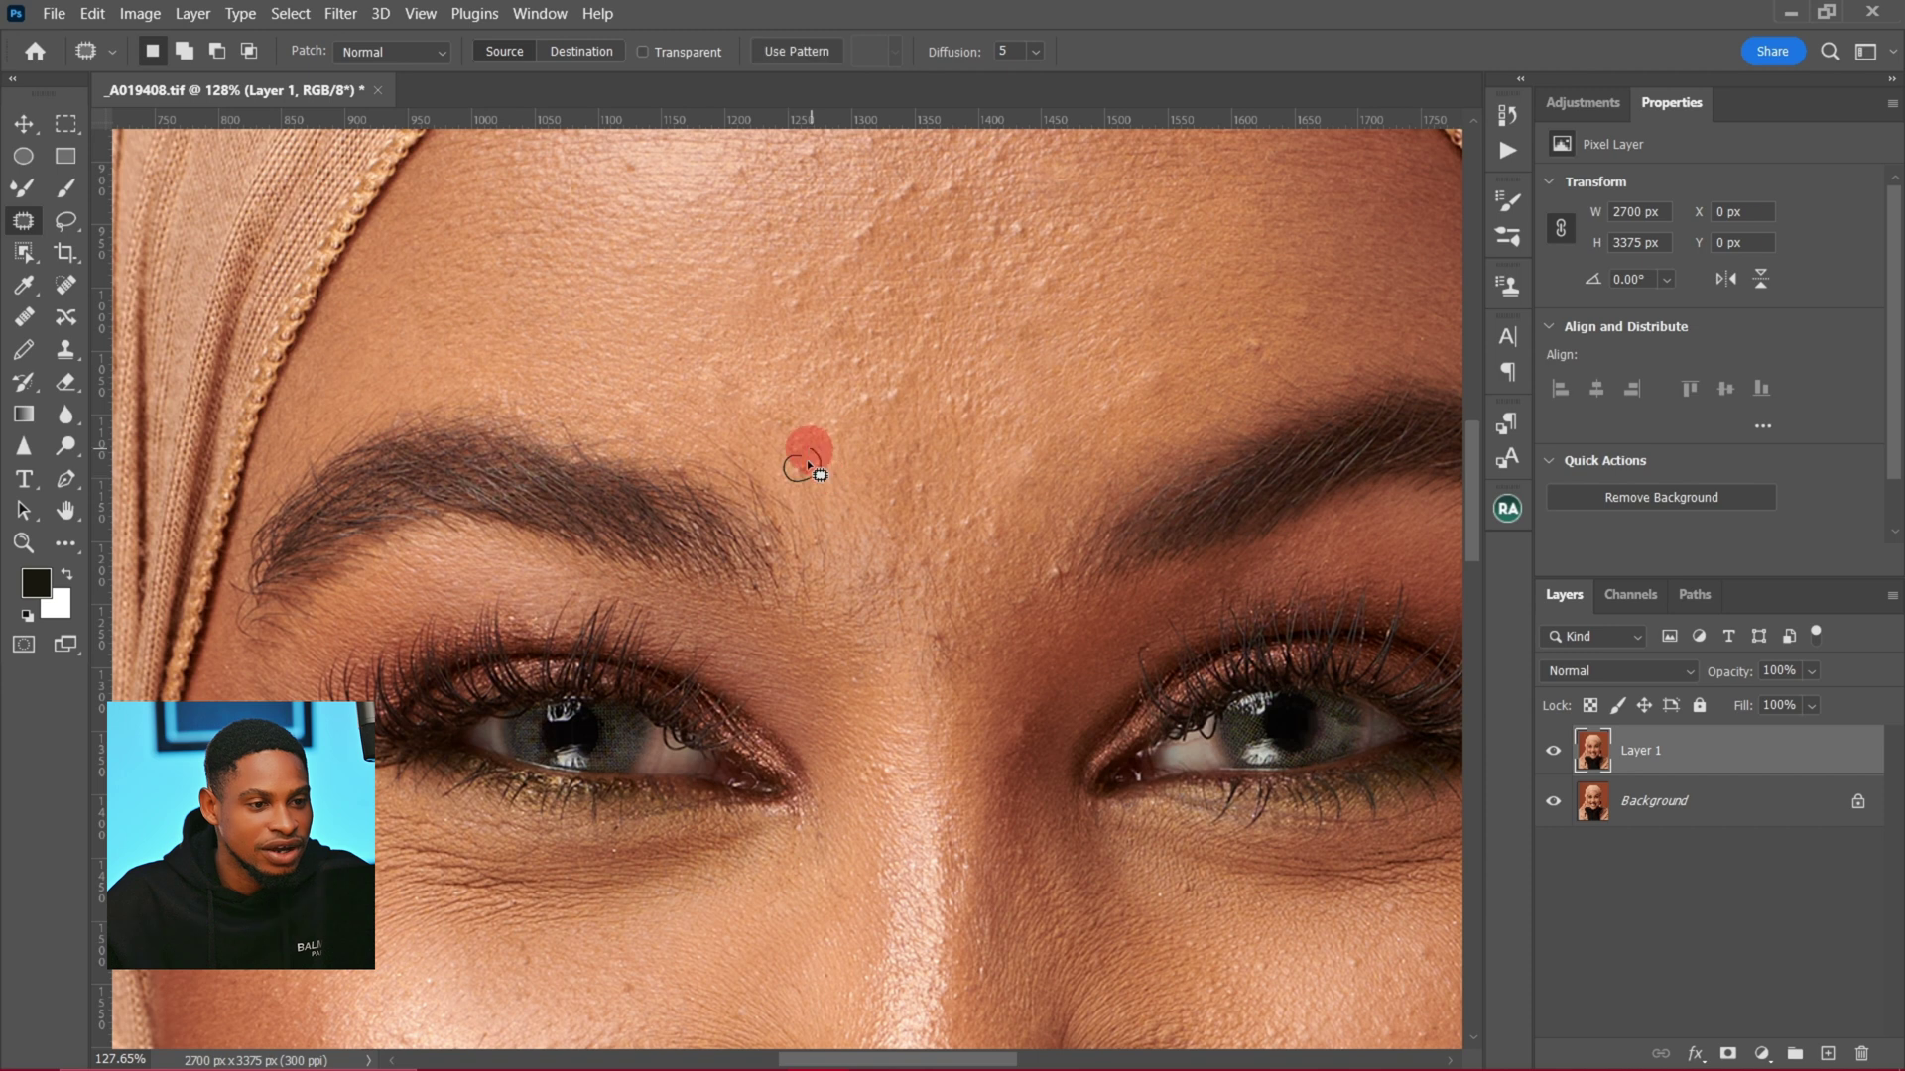
mouse_move(1140, 366)
mouse_down()
mouse_move(1166, 409)
mouse_move(1148, 383)
mouse_up()
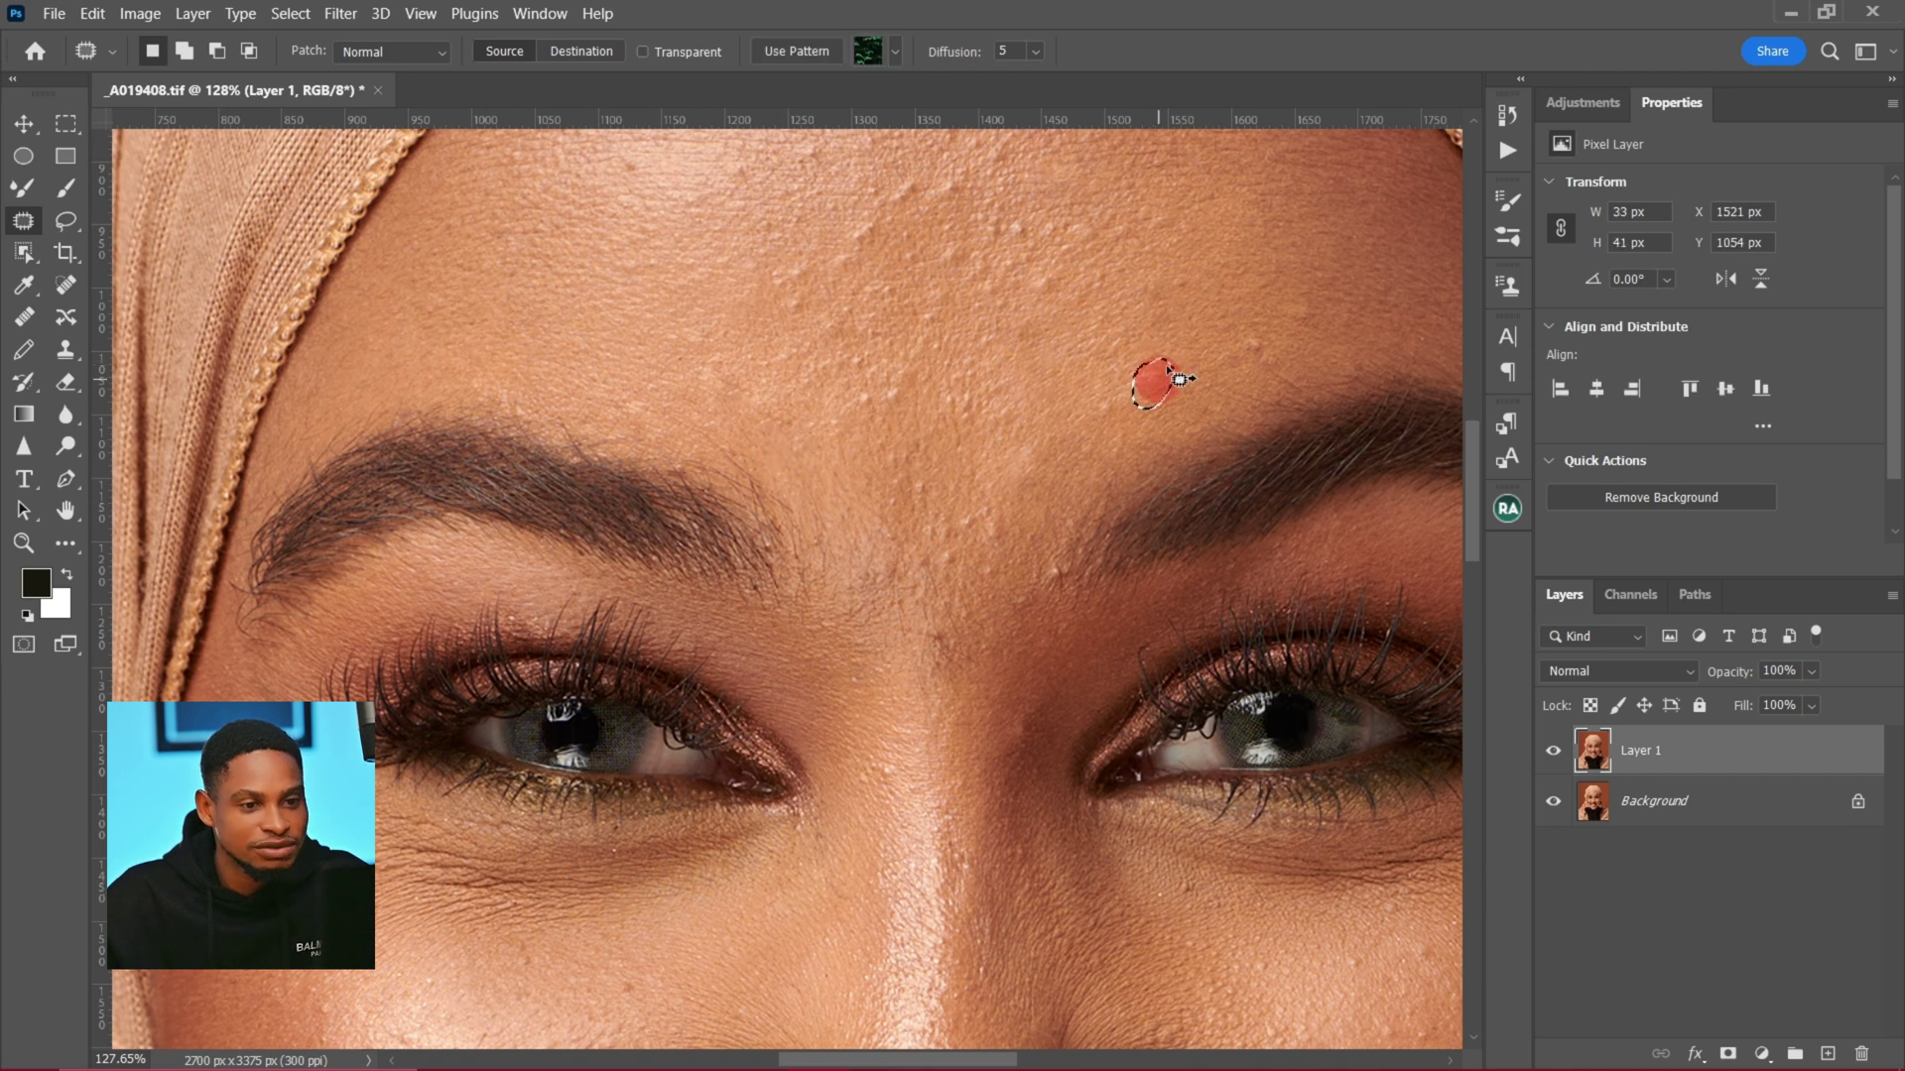
Step: Patch further bumps in the middle of the forehead using nearby clean skin
scroll(953, 569, up, 5)
mouse_move(919, 492)
mouse_down()
mouse_move(940, 498)
mouse_move(927, 508)
mouse_move(905, 454)
mouse_up()
mouse_move(932, 371)
mouse_down()
mouse_move(913, 379)
mouse_move(931, 377)
mouse_up()
drag(923, 385, 1046, 373)
Step: Patch the blemishes on the right cheek with clean skin from the surrounding area
scroll(1156, 629, down, 10)
scroll(1105, 455, right, 5)
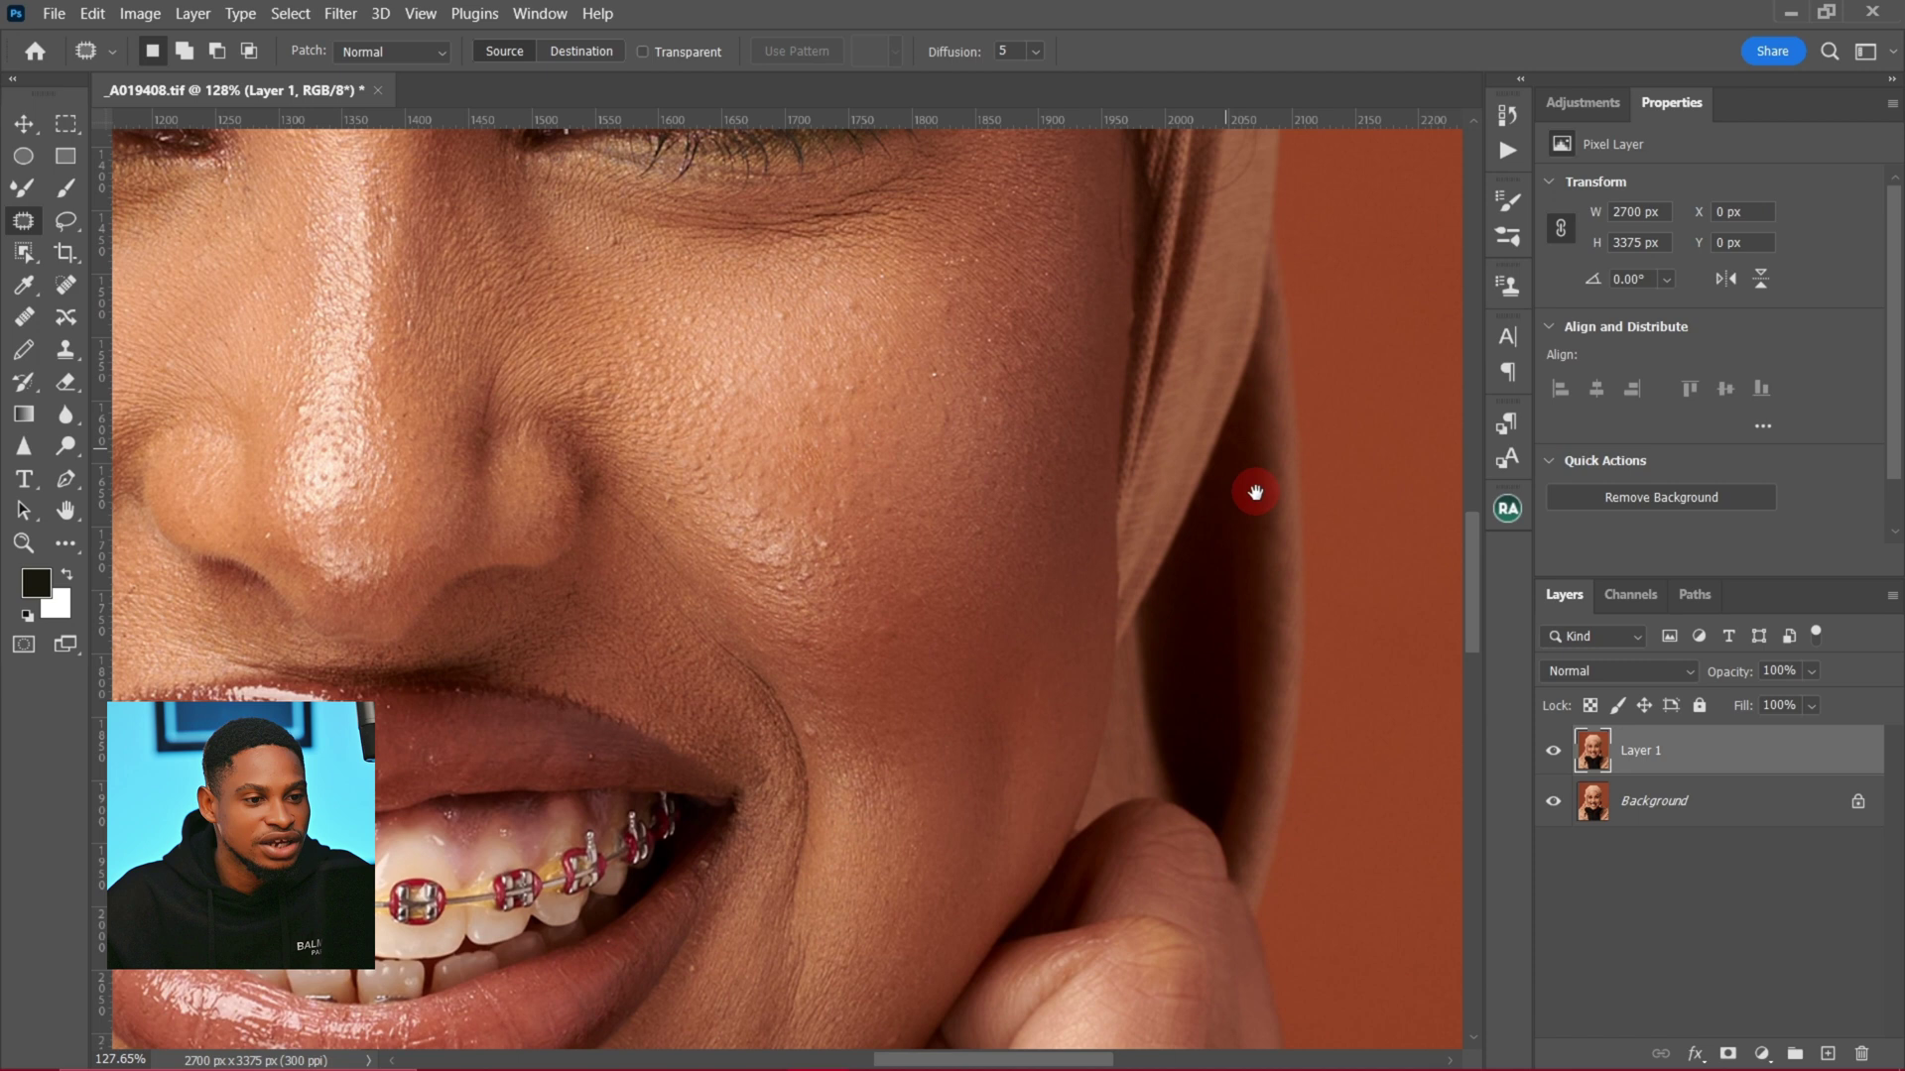
mouse_move(886, 612)
mouse_down()
mouse_move(872, 565)
mouse_move(721, 544)
mouse_move(733, 561)
mouse_up()
drag(775, 492, 867, 560)
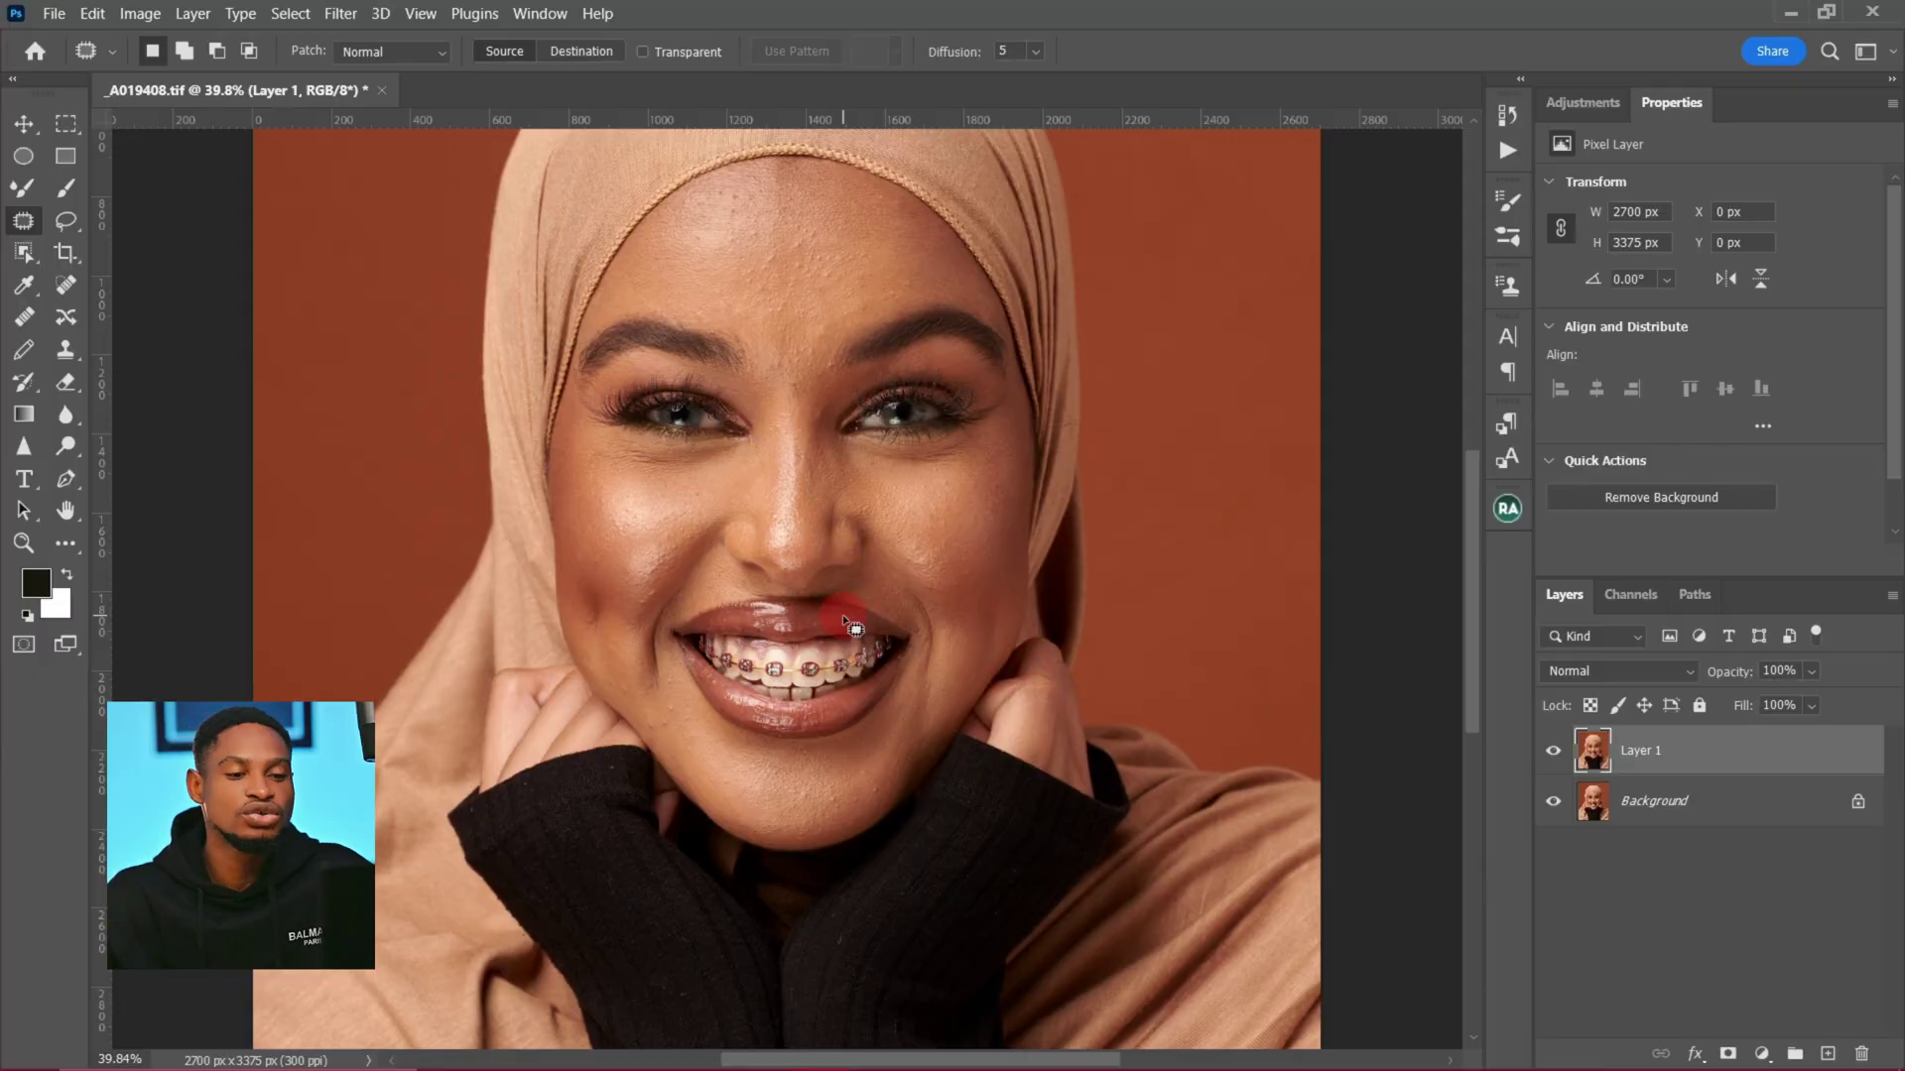
Step: Delete the retouched Layer 1 and duplicate the Background layer to start fresh
drag(1694, 780, 1863, 1052)
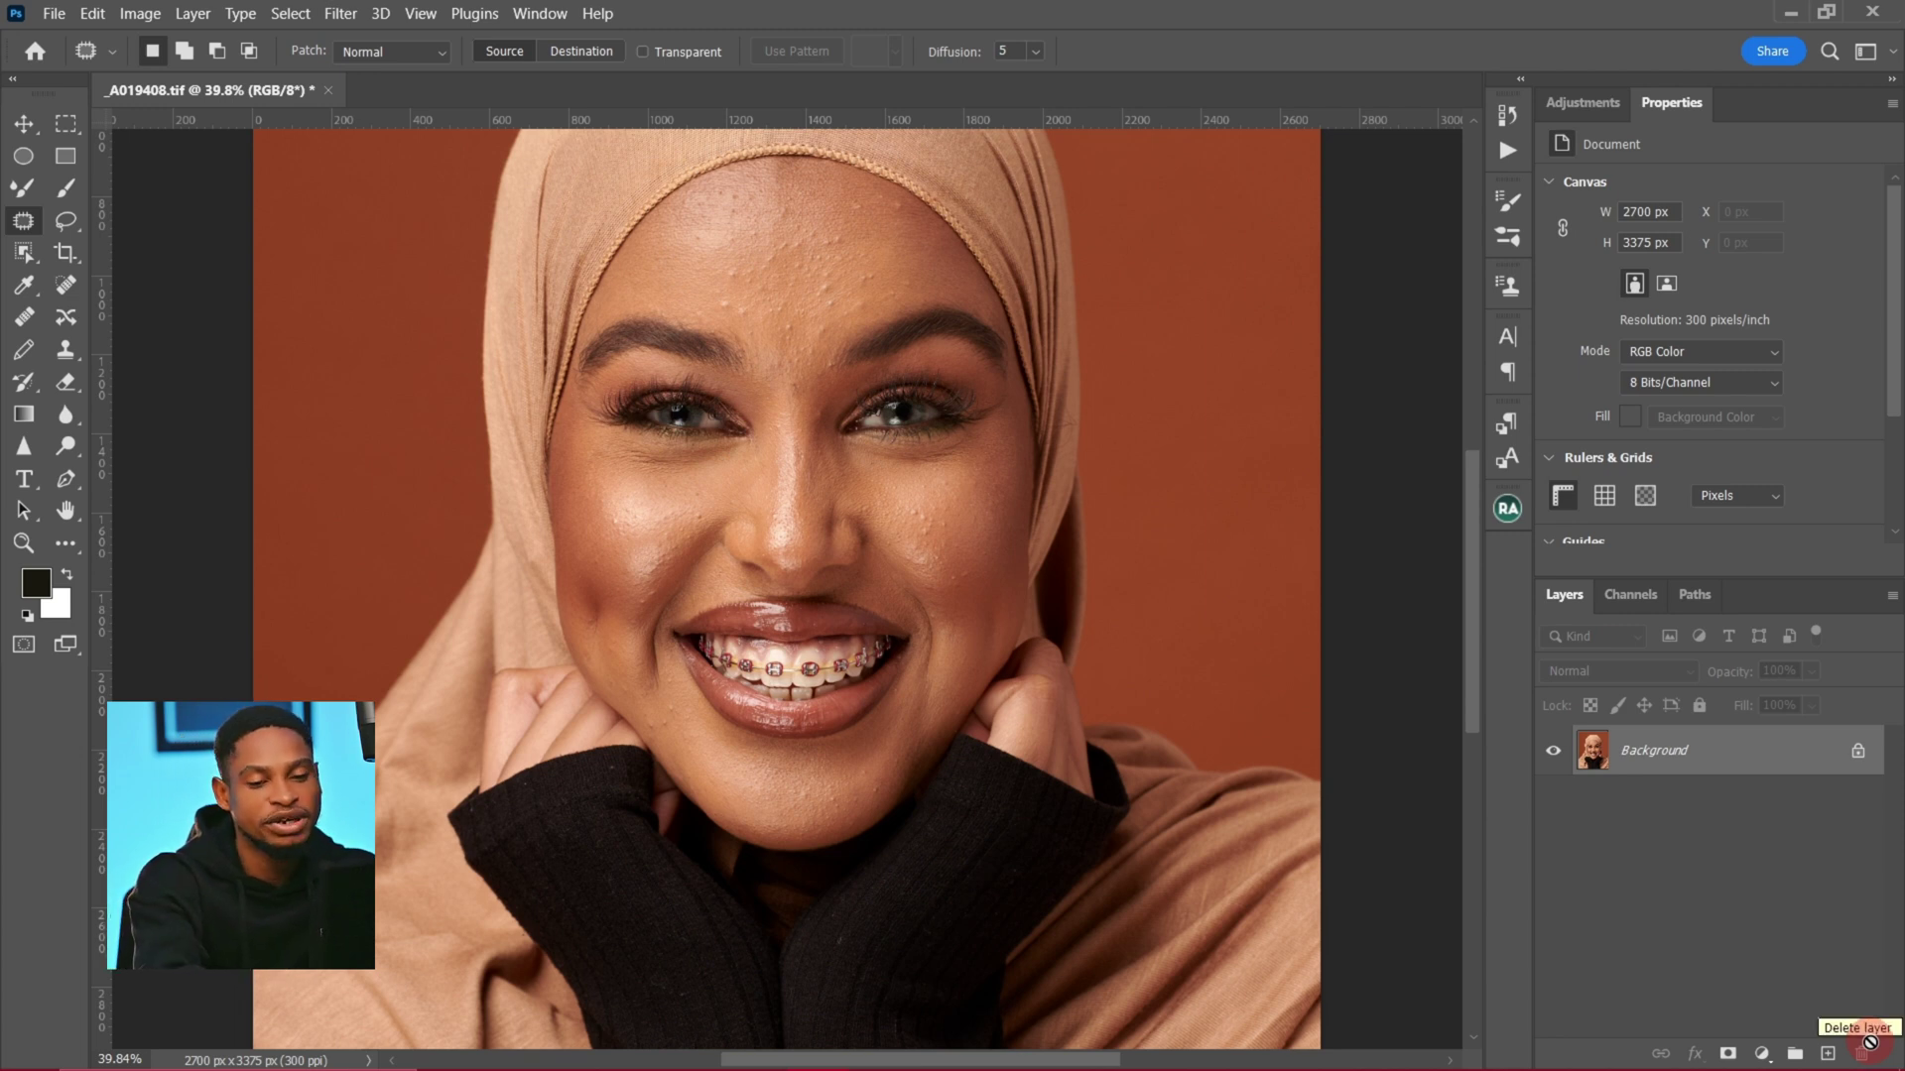
key(ctrl+j)
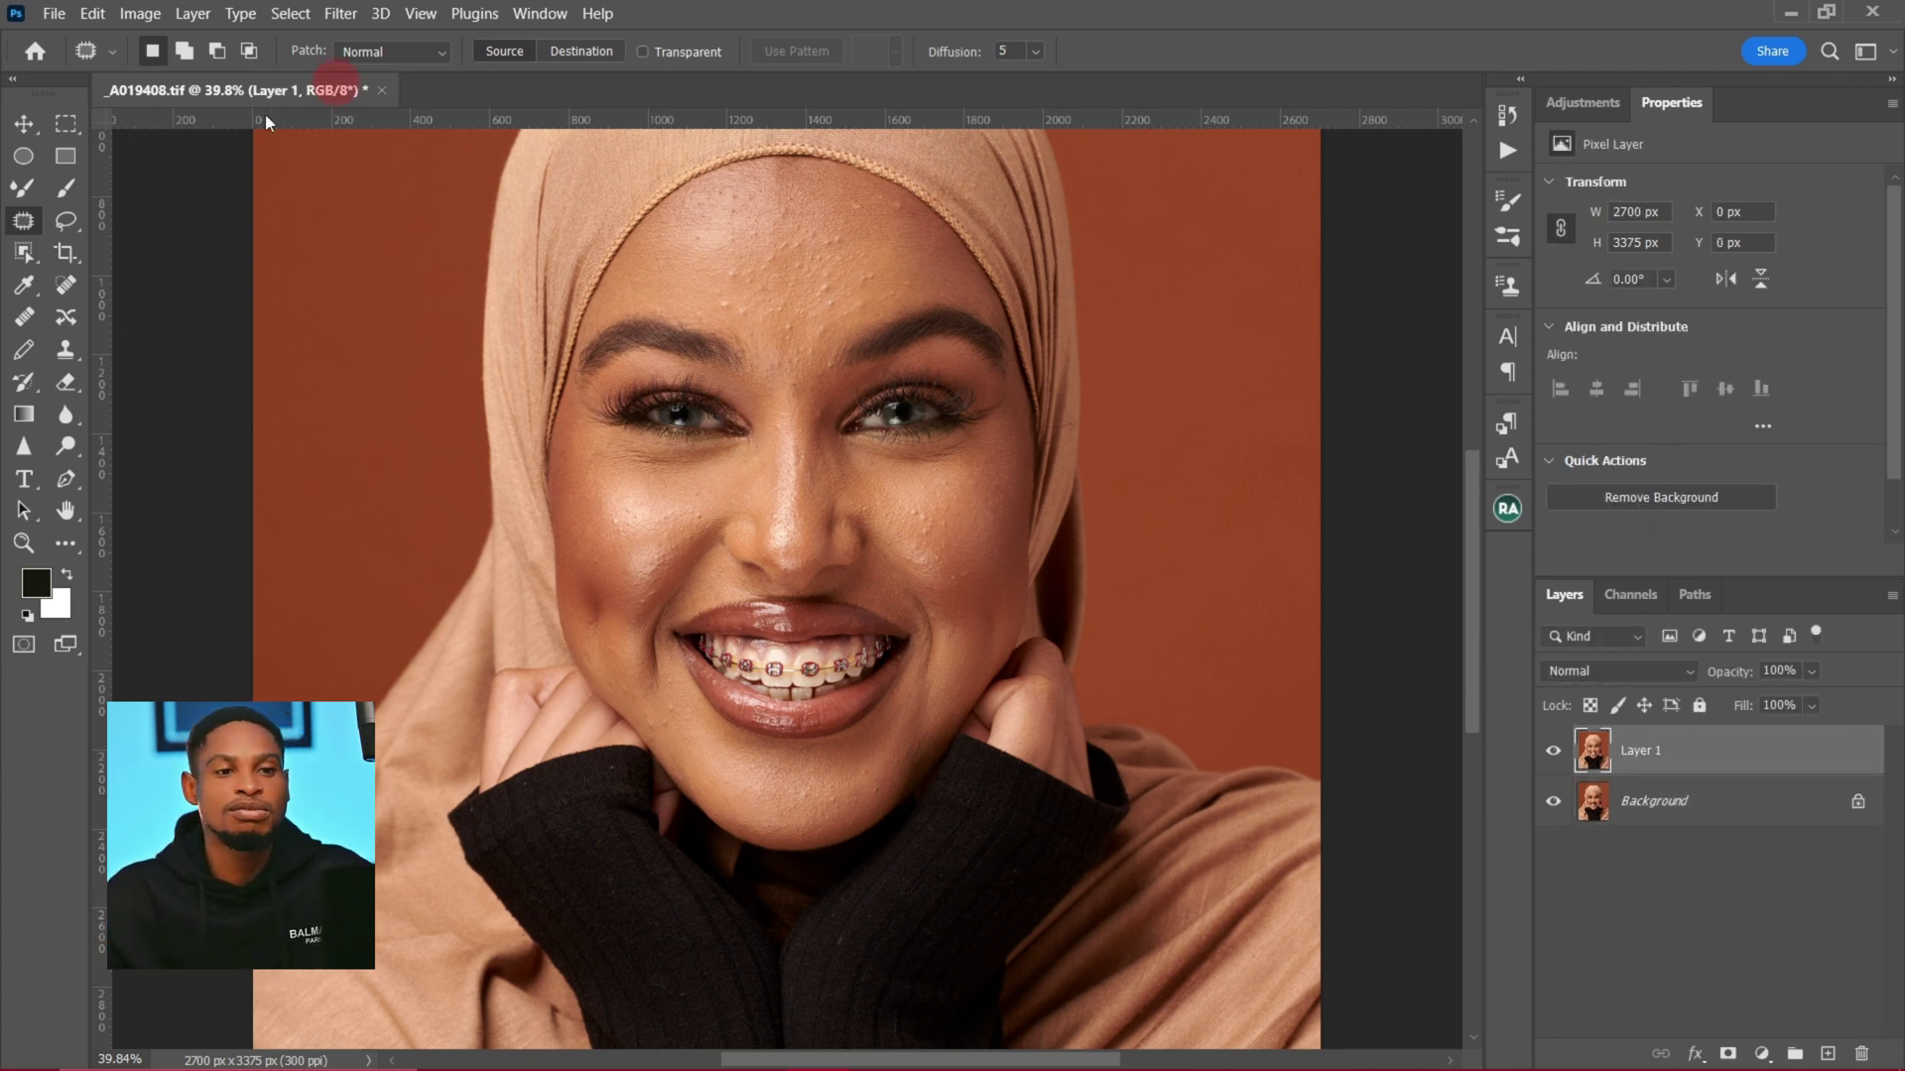
Step: Run the Beauty Retouch frequency separation via Gaussian Blur on Layer 1 with a blur radius of 10 pixels
click(1516, 510)
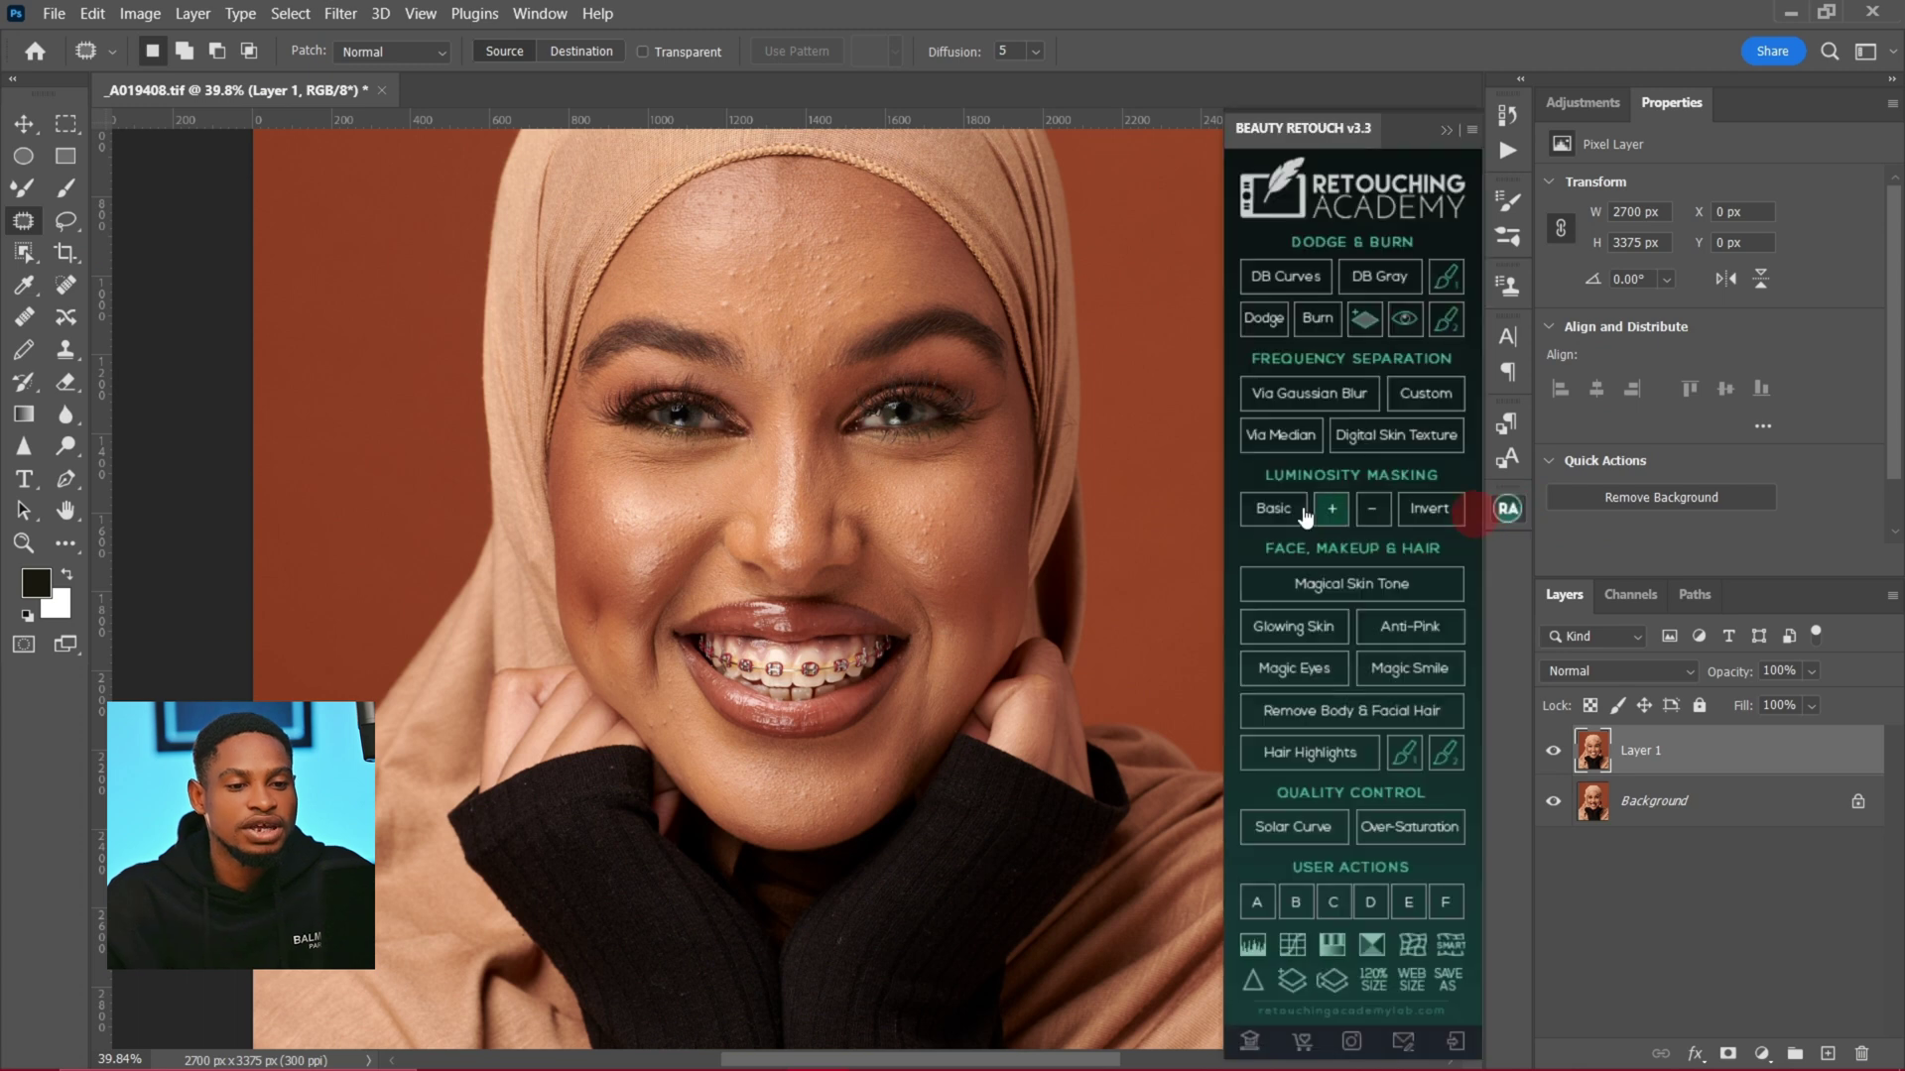
click(1245, 402)
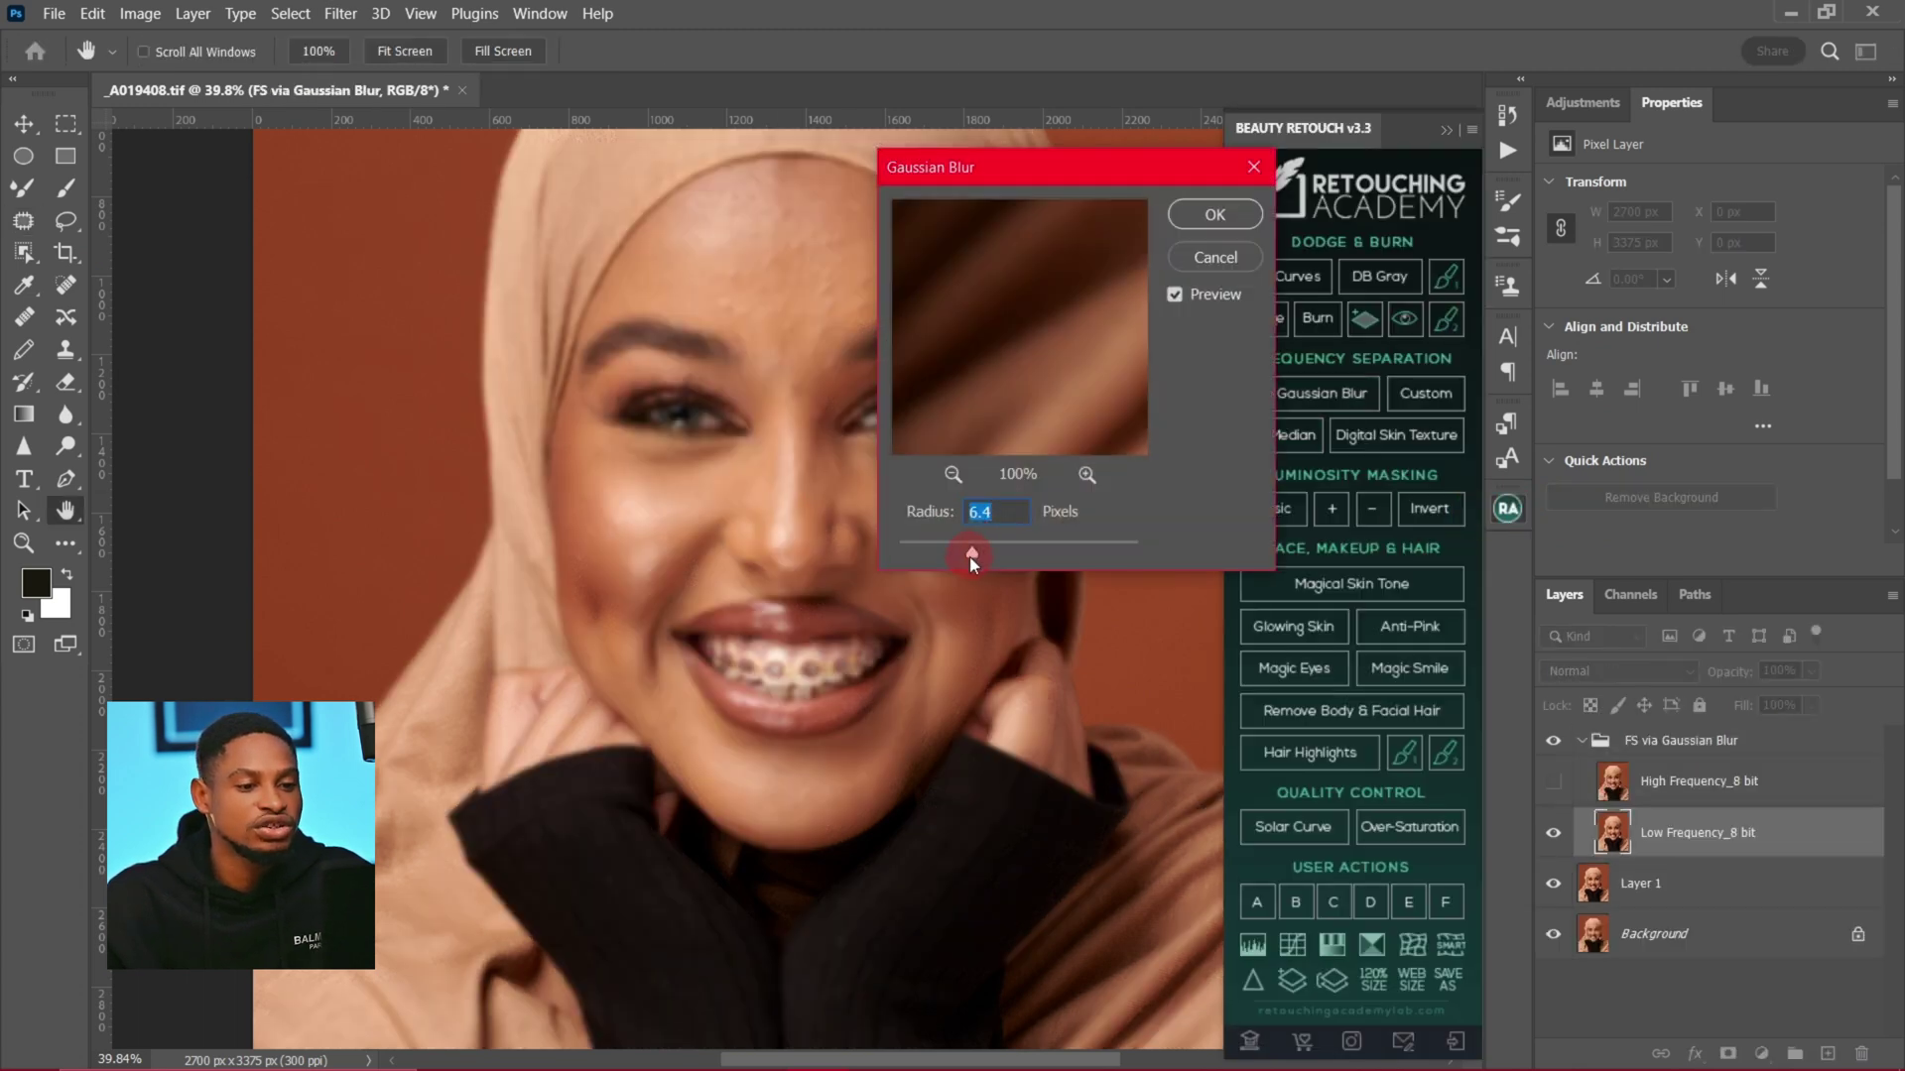
text(10)
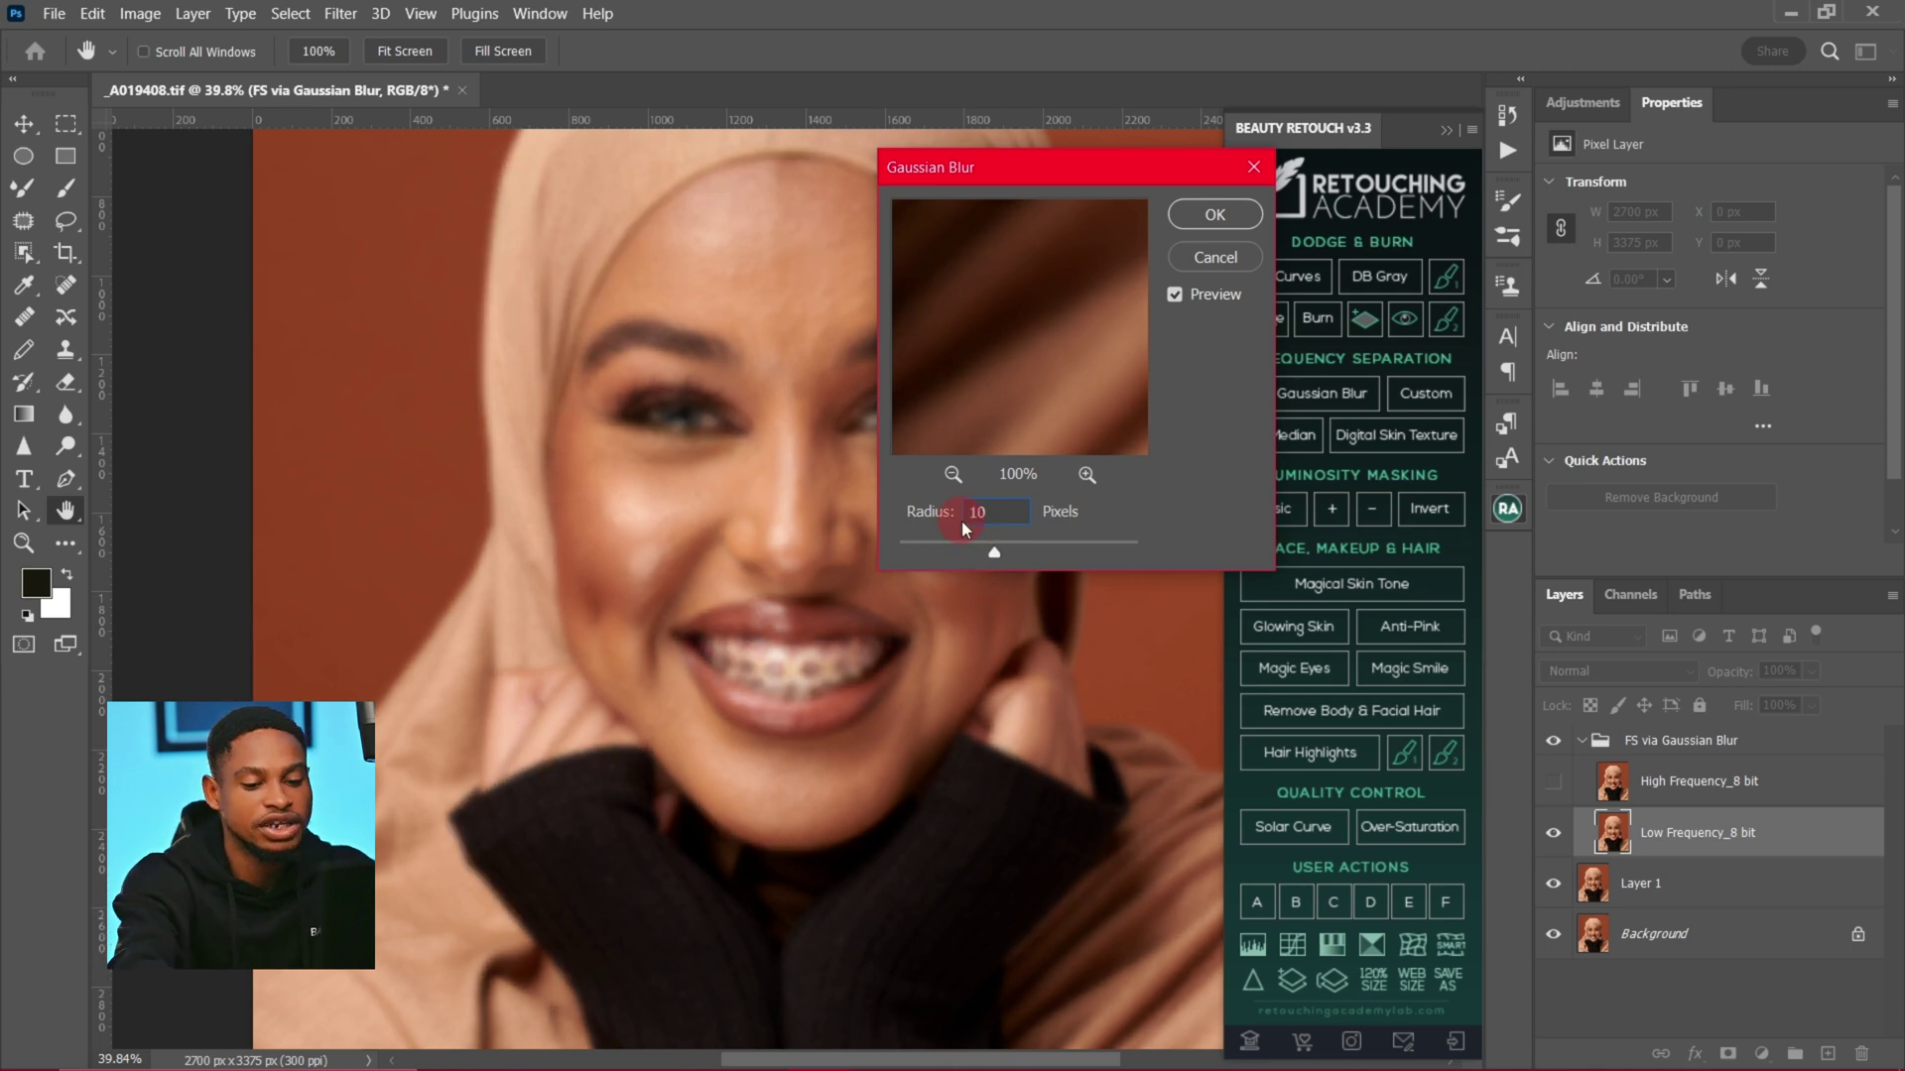
key(Return)
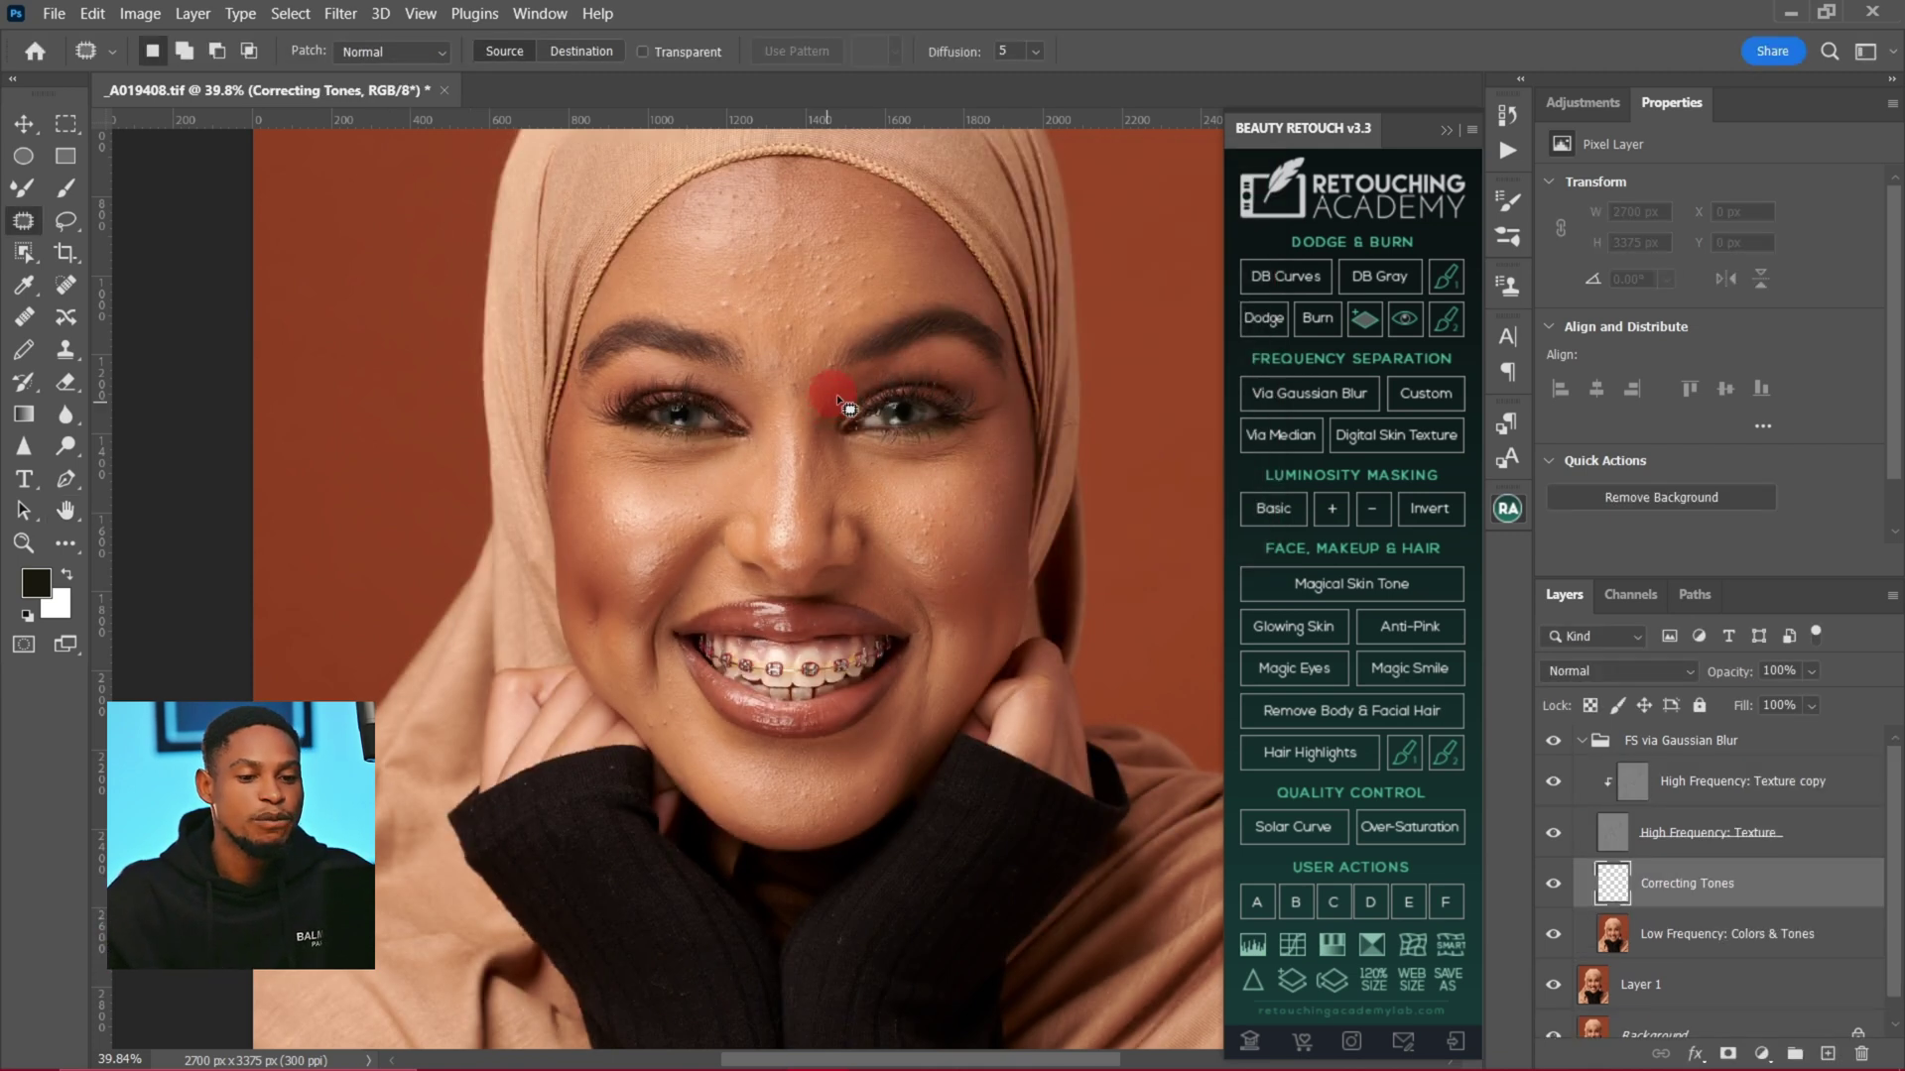
Step: Select the High Frequency: Texture copy layer and set the Clone Stamp tool to sample Current Layer only
click(1637, 788)
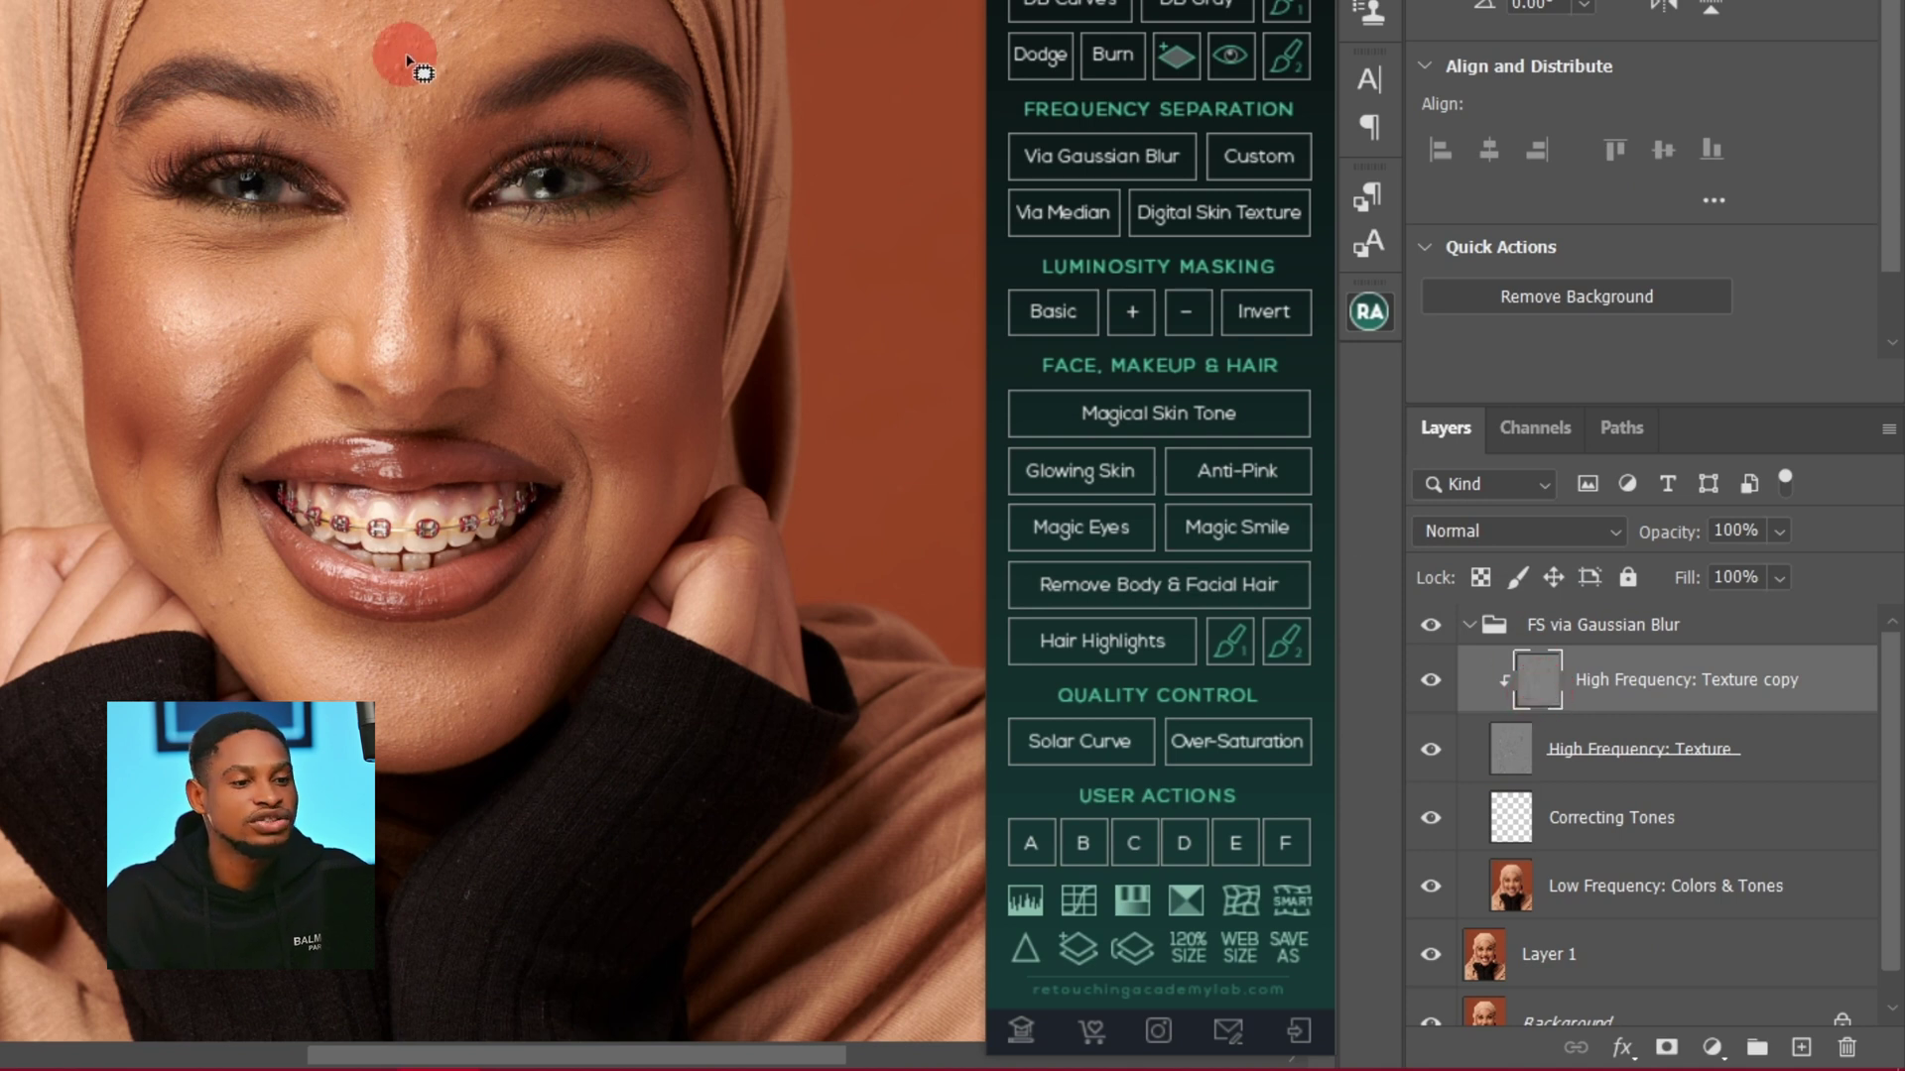
click(434, 18)
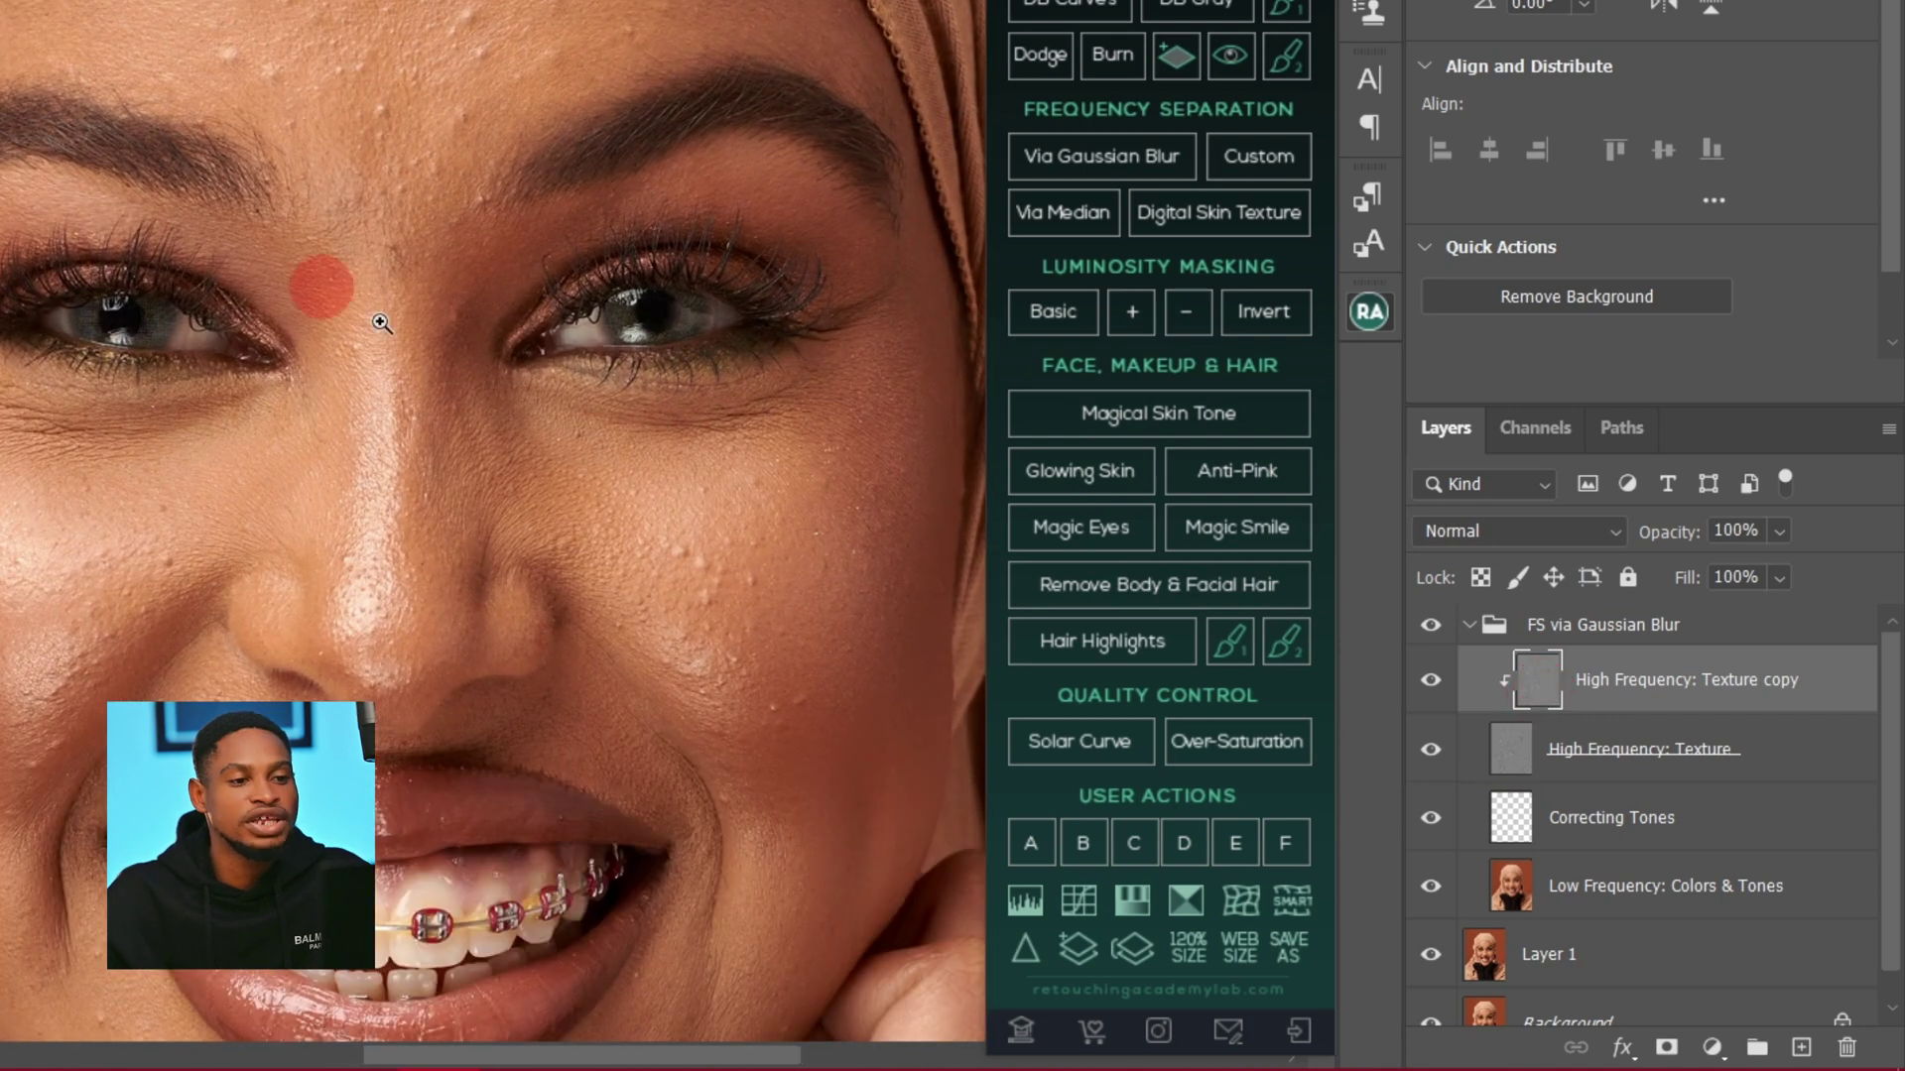
click(1545, 683)
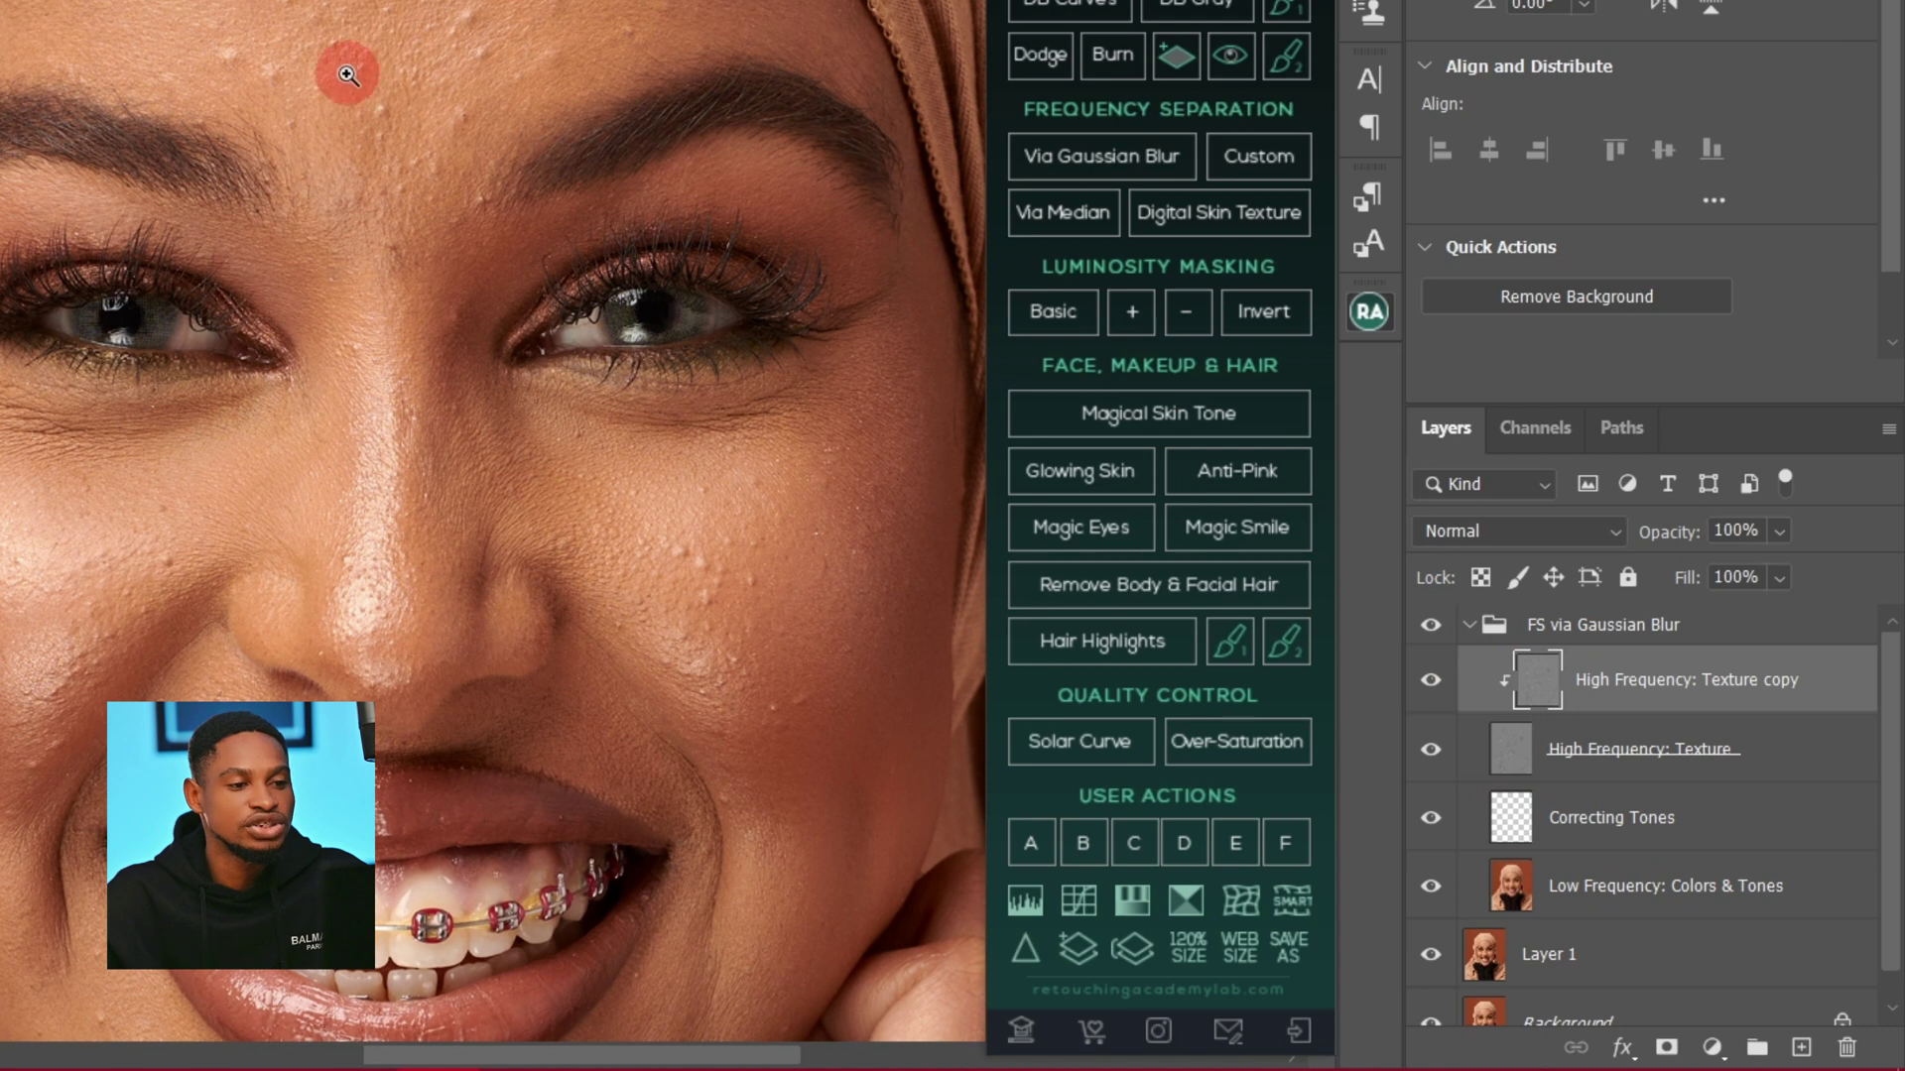
click(1536, 704)
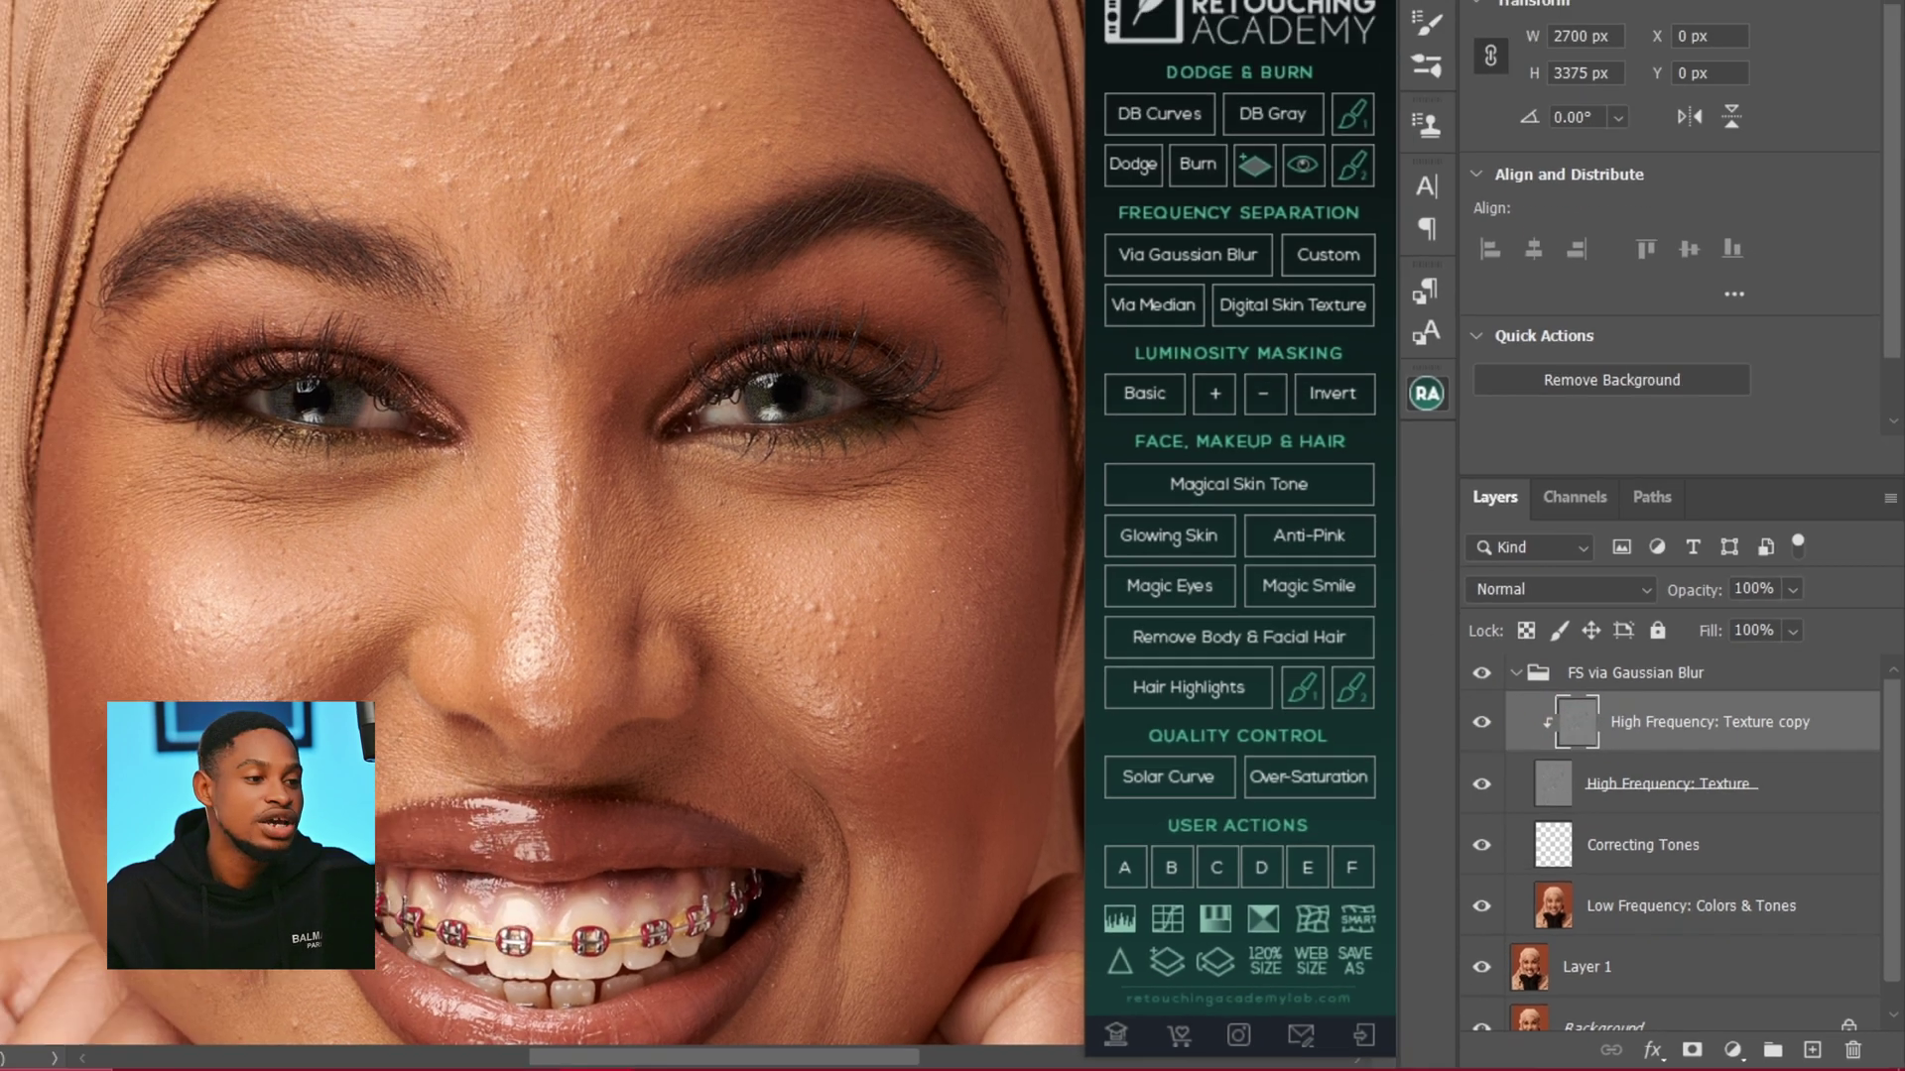
click(61, 353)
alt+click(397, 292)
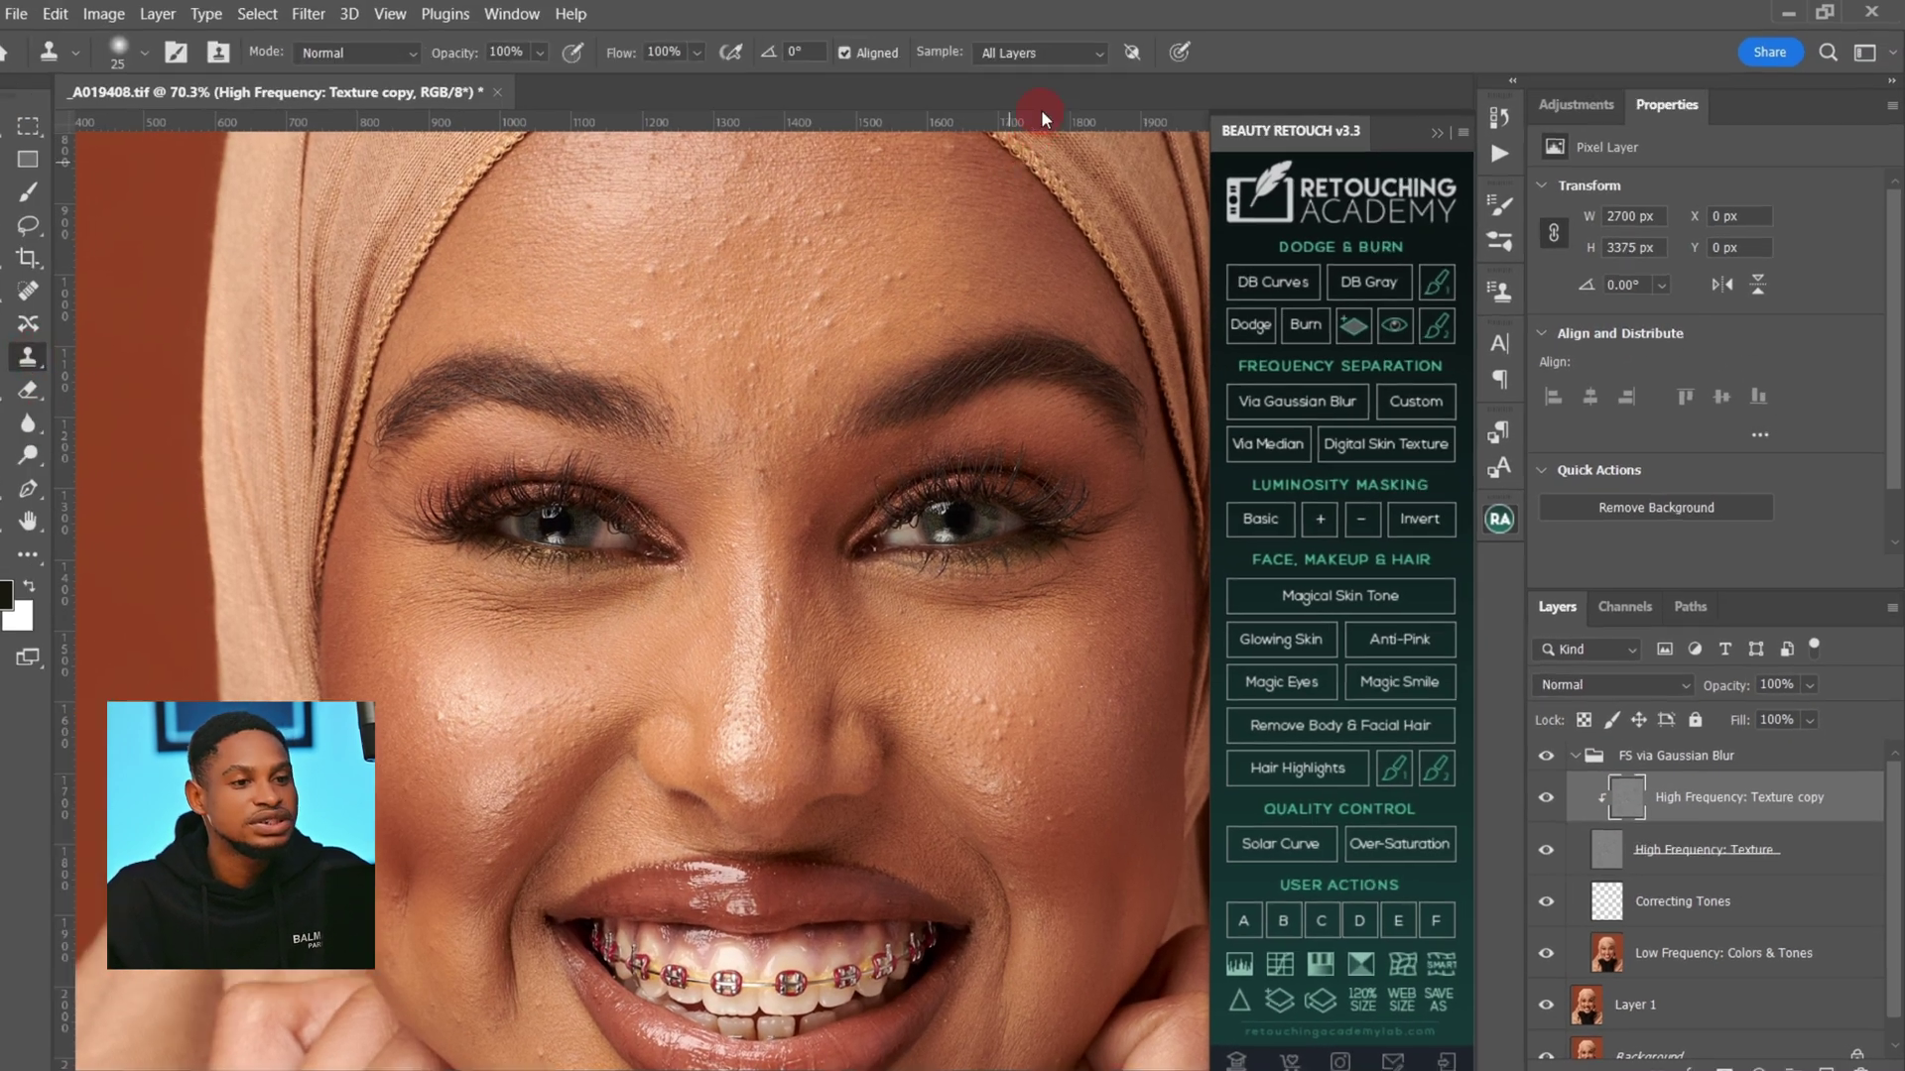
click(1057, 54)
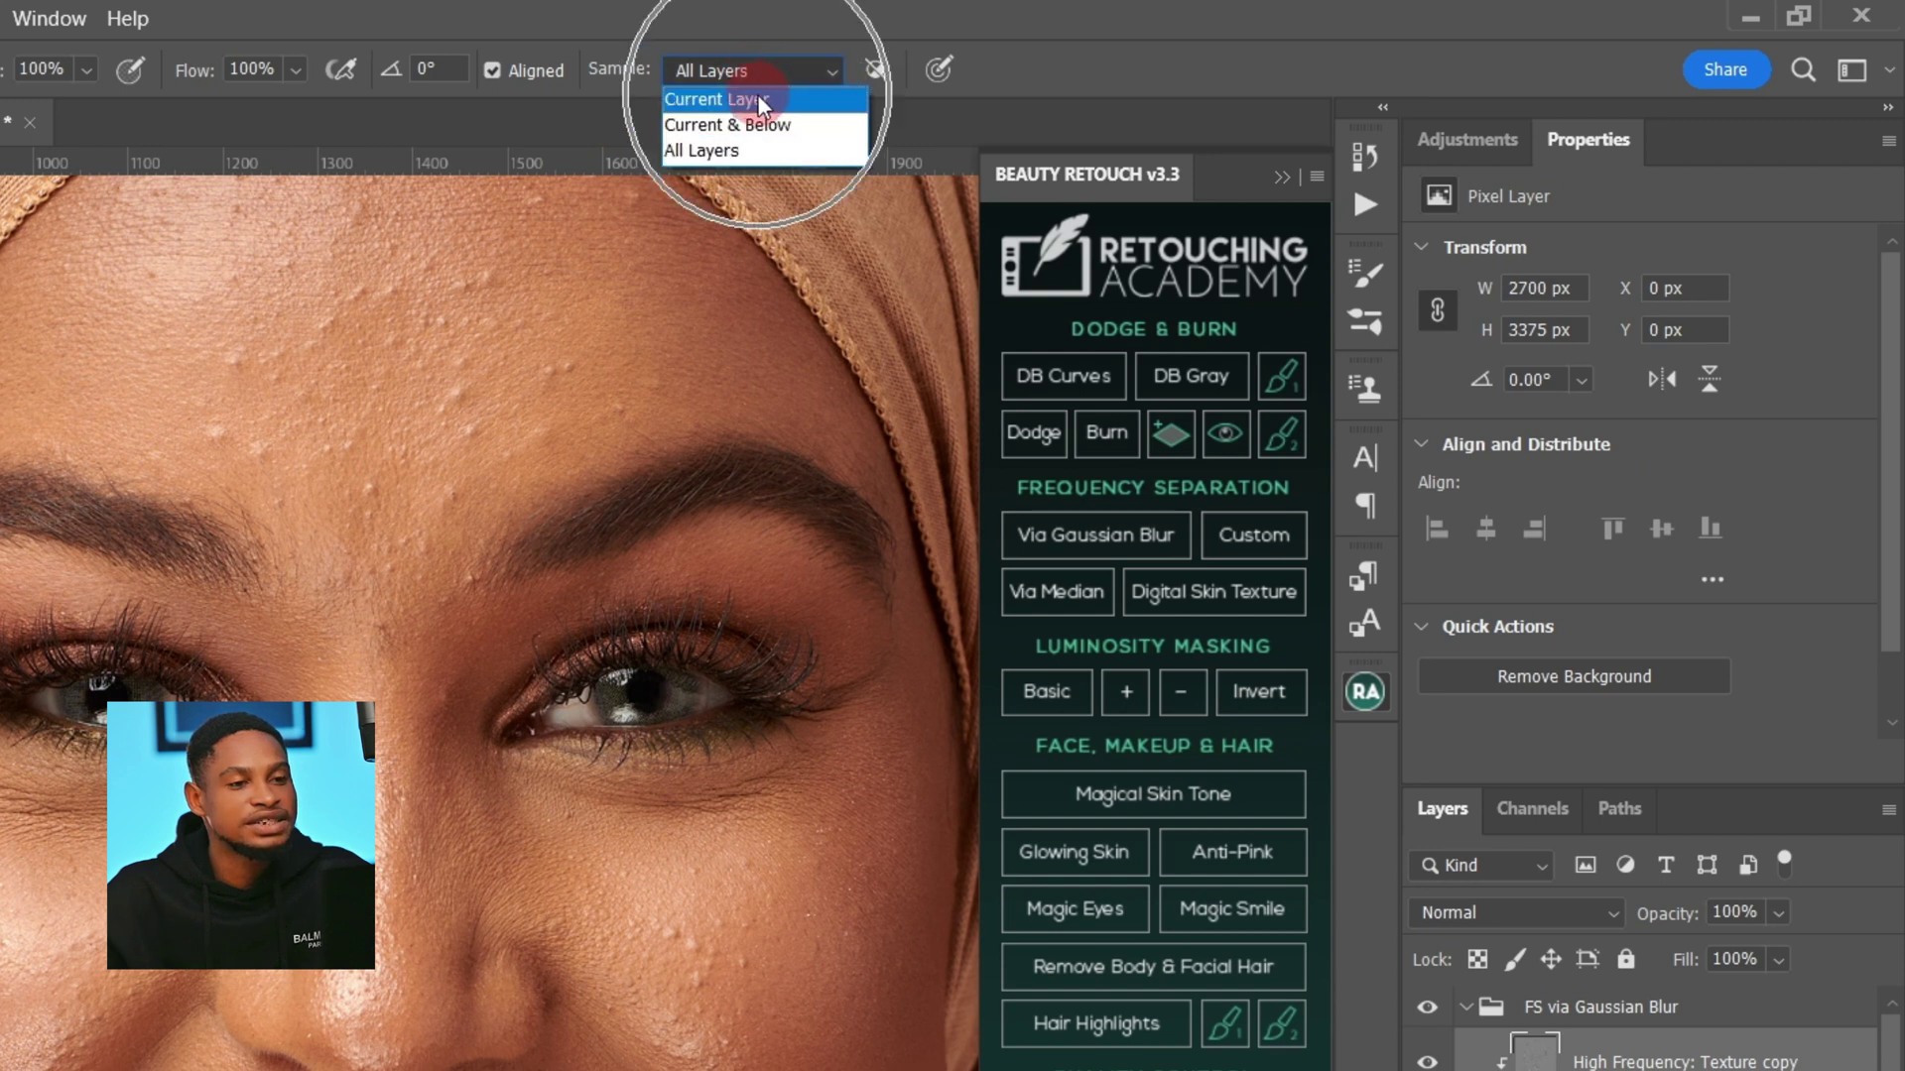
click(764, 98)
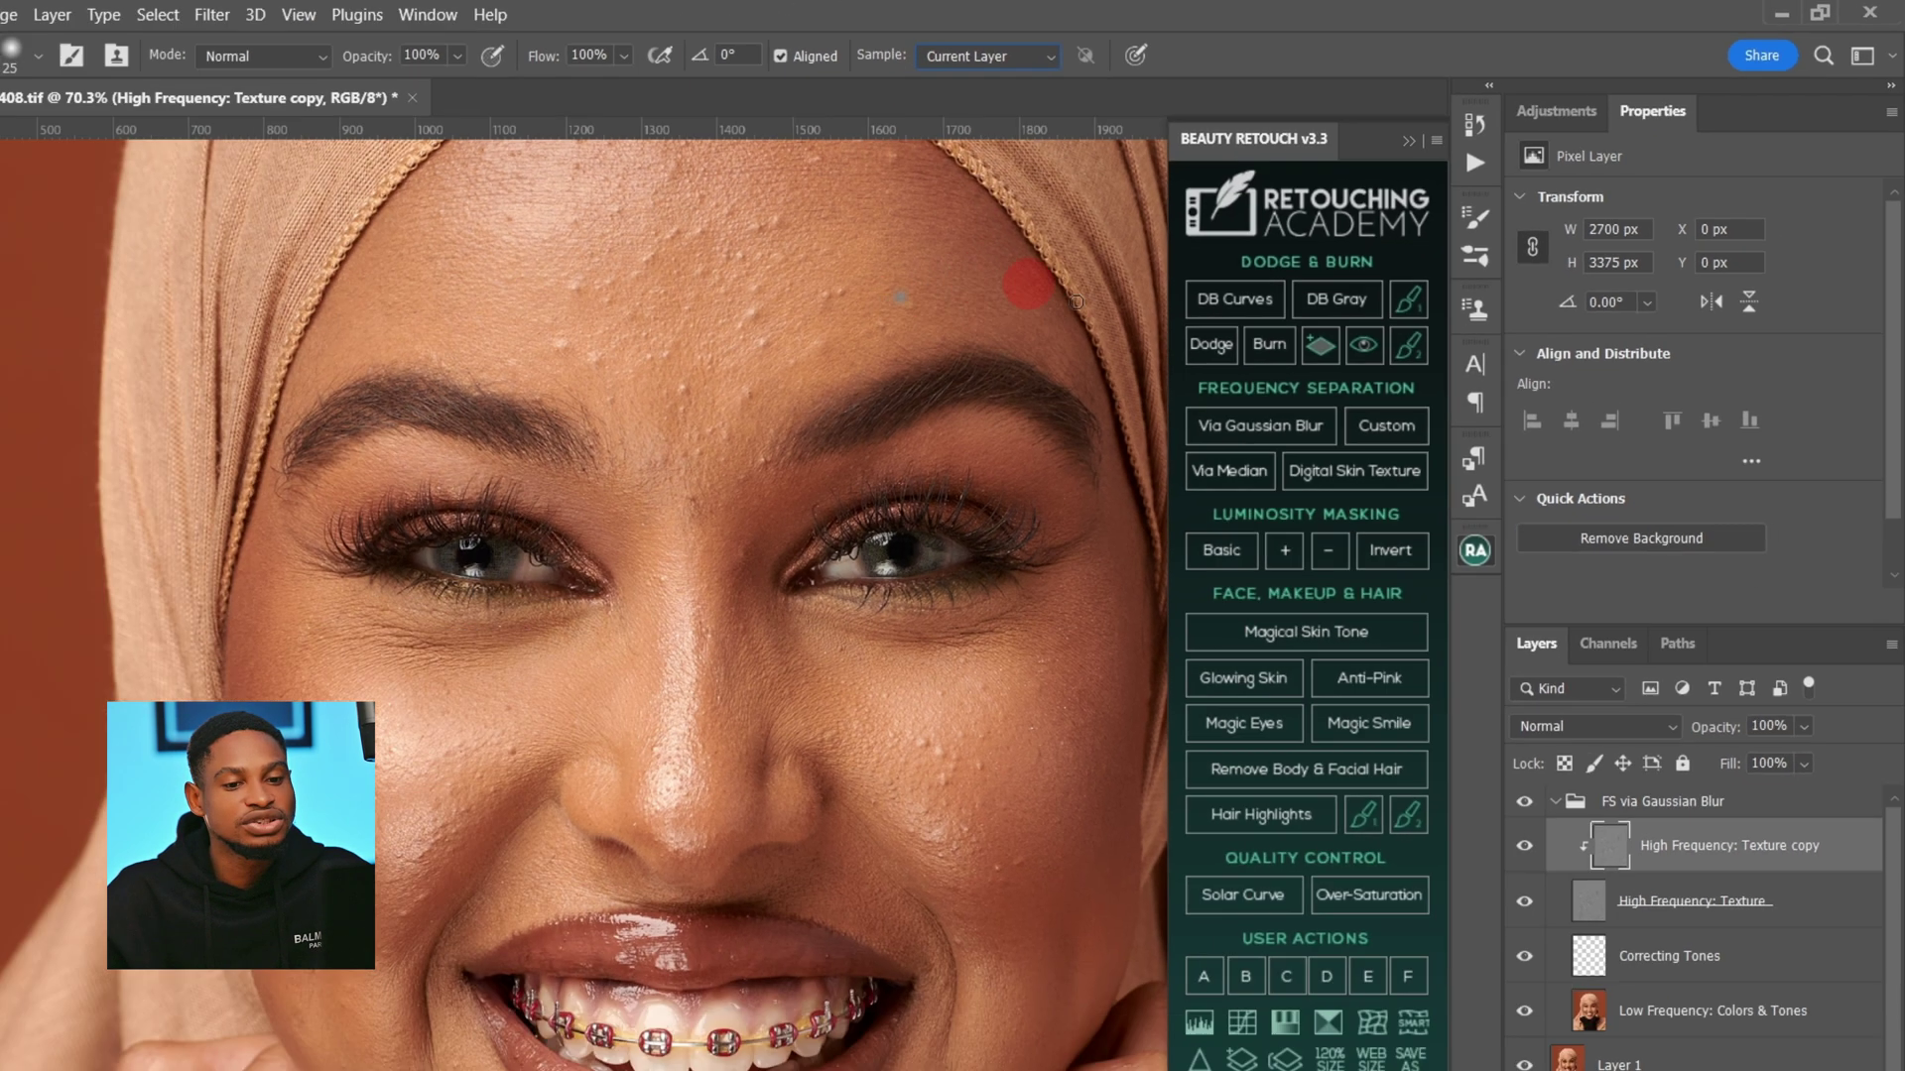
click(1503, 1059)
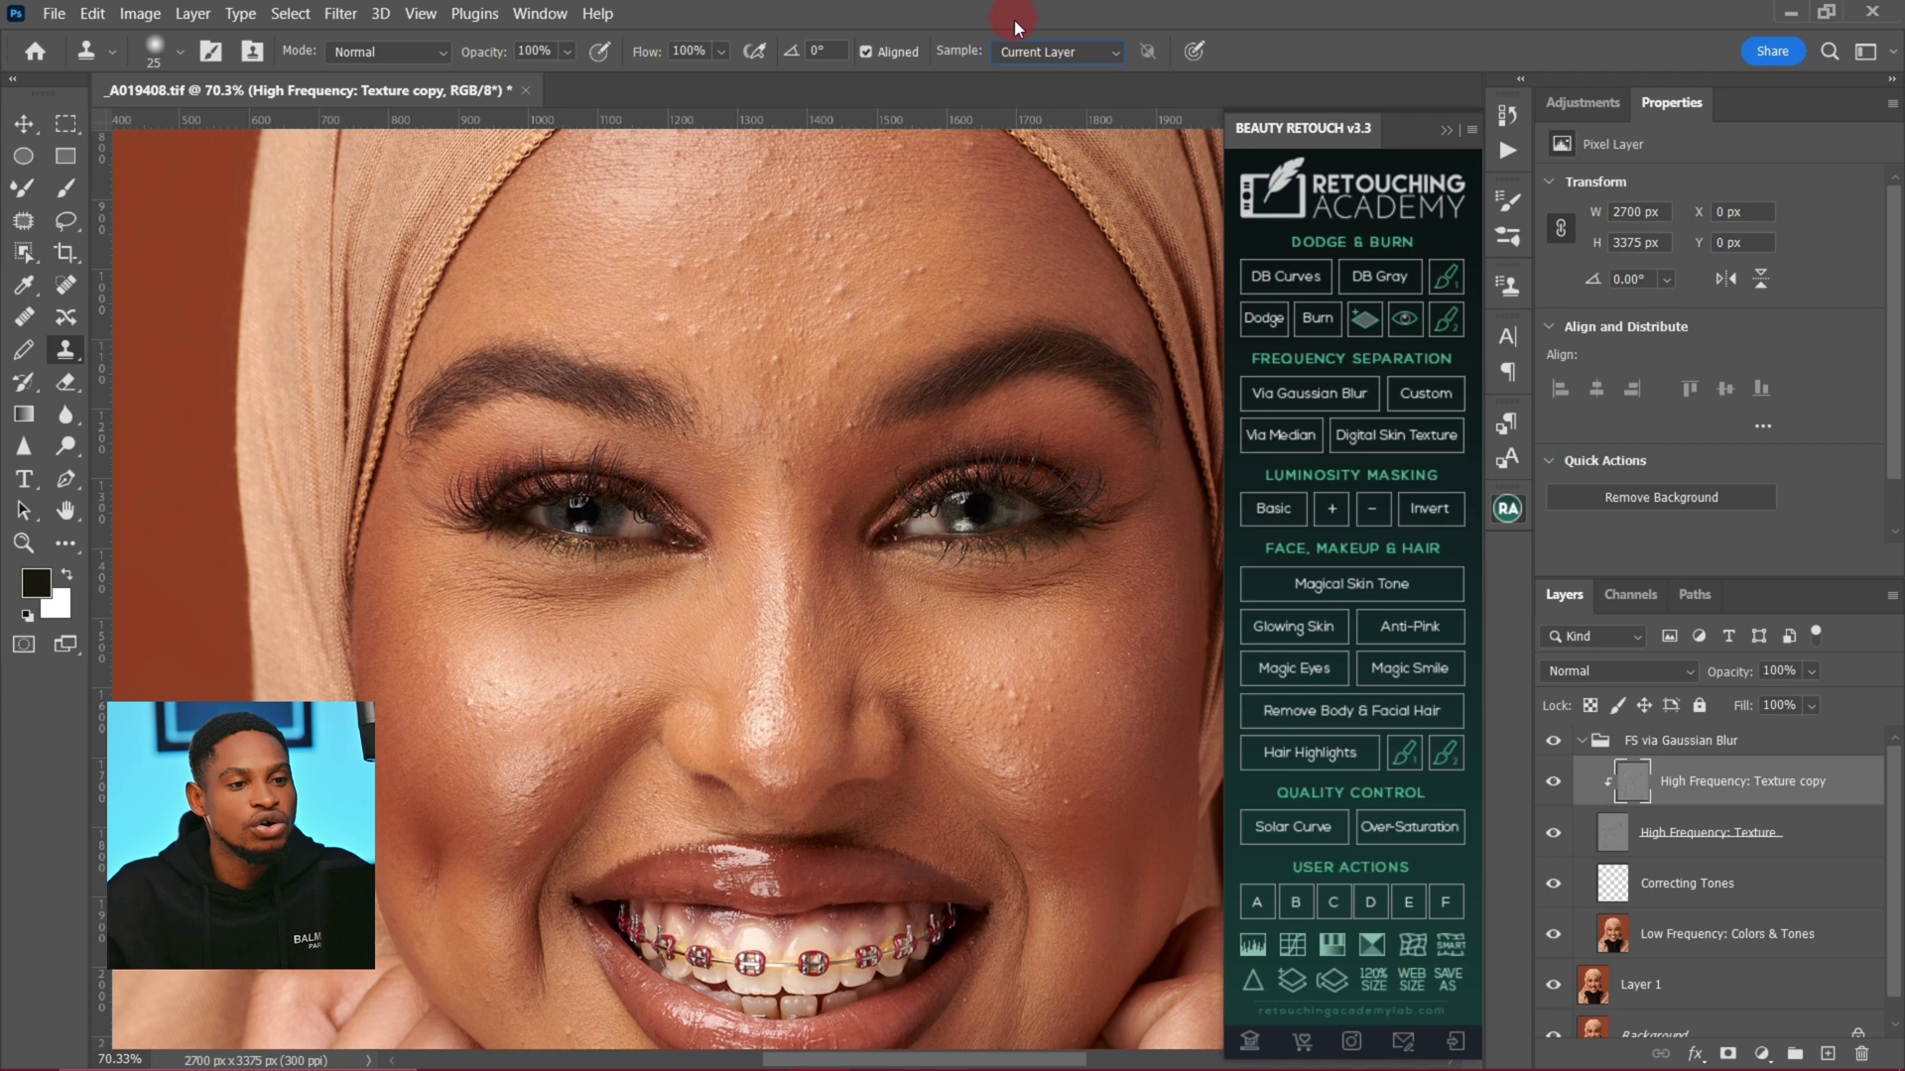
Step: Try the Clone Stamp's All Layers sampling option and switch the sampling to Current & Below
click(1030, 52)
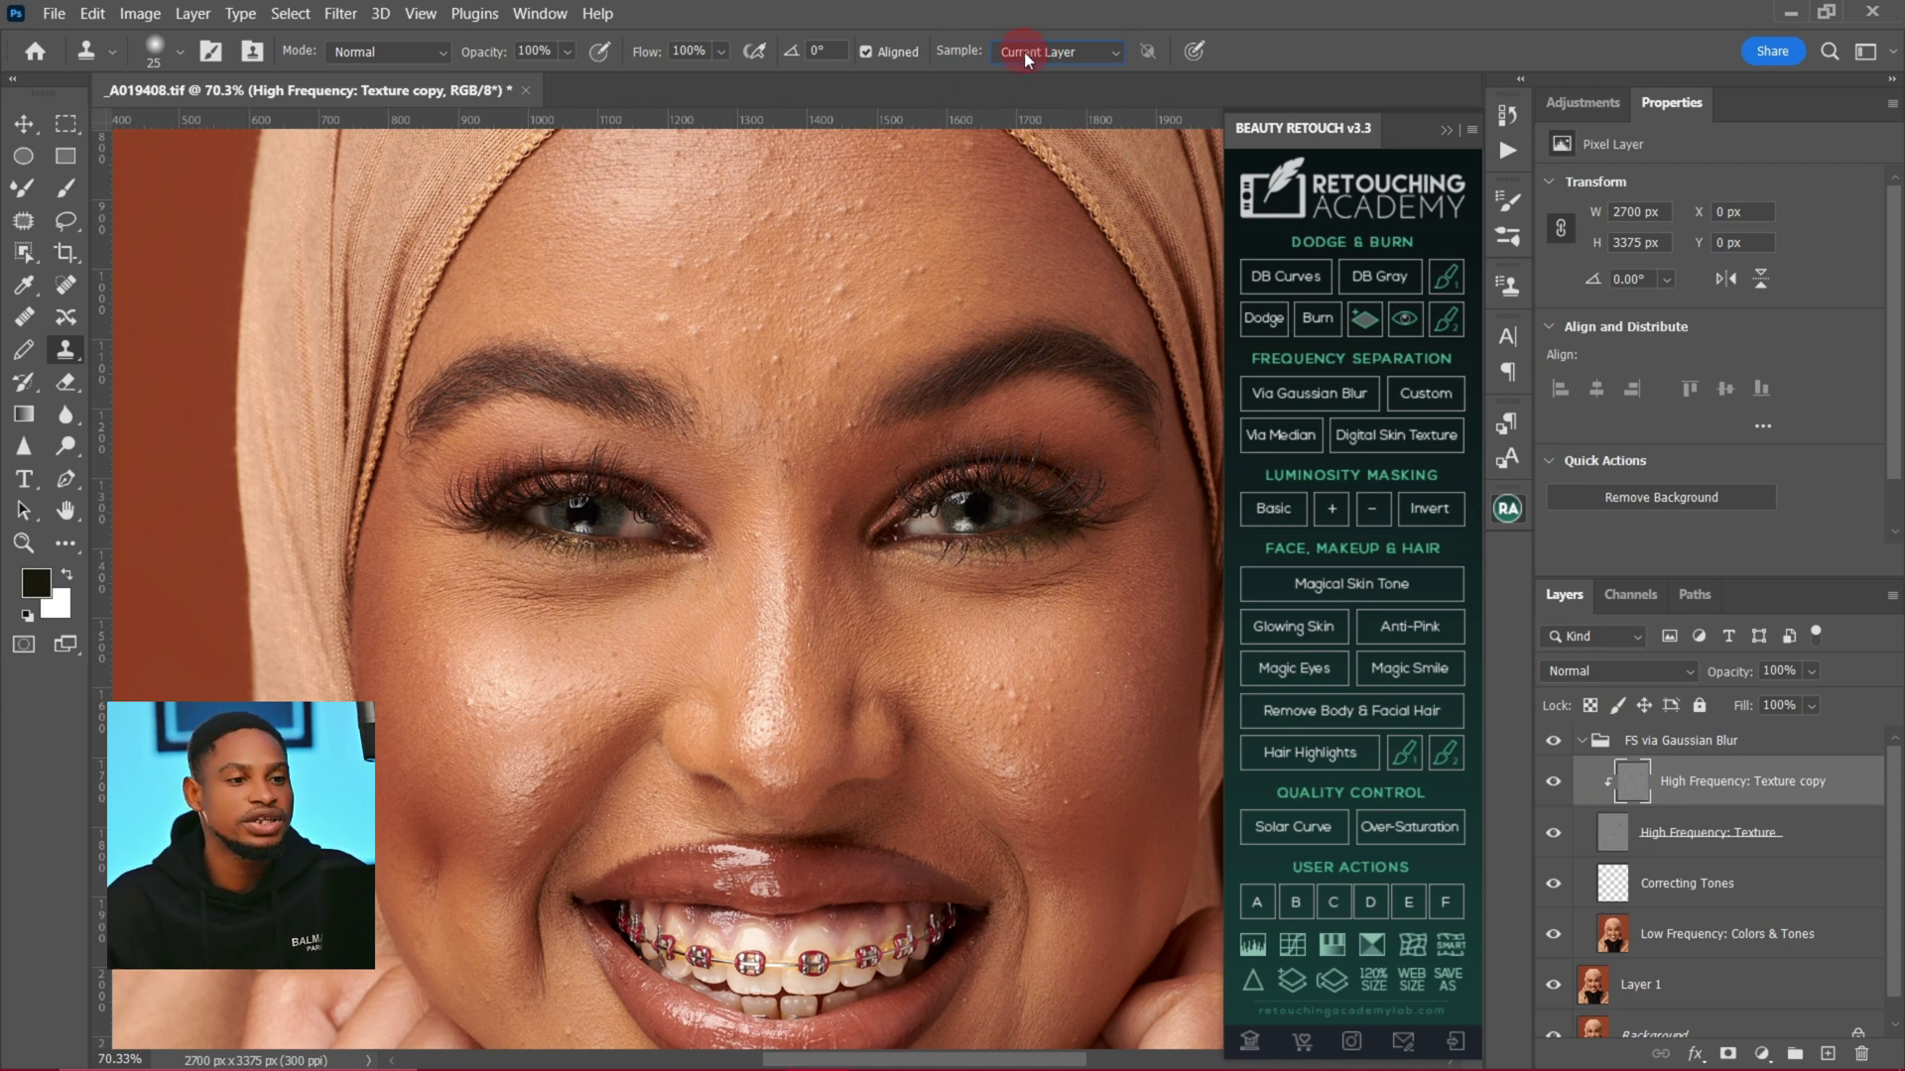
click(699, 250)
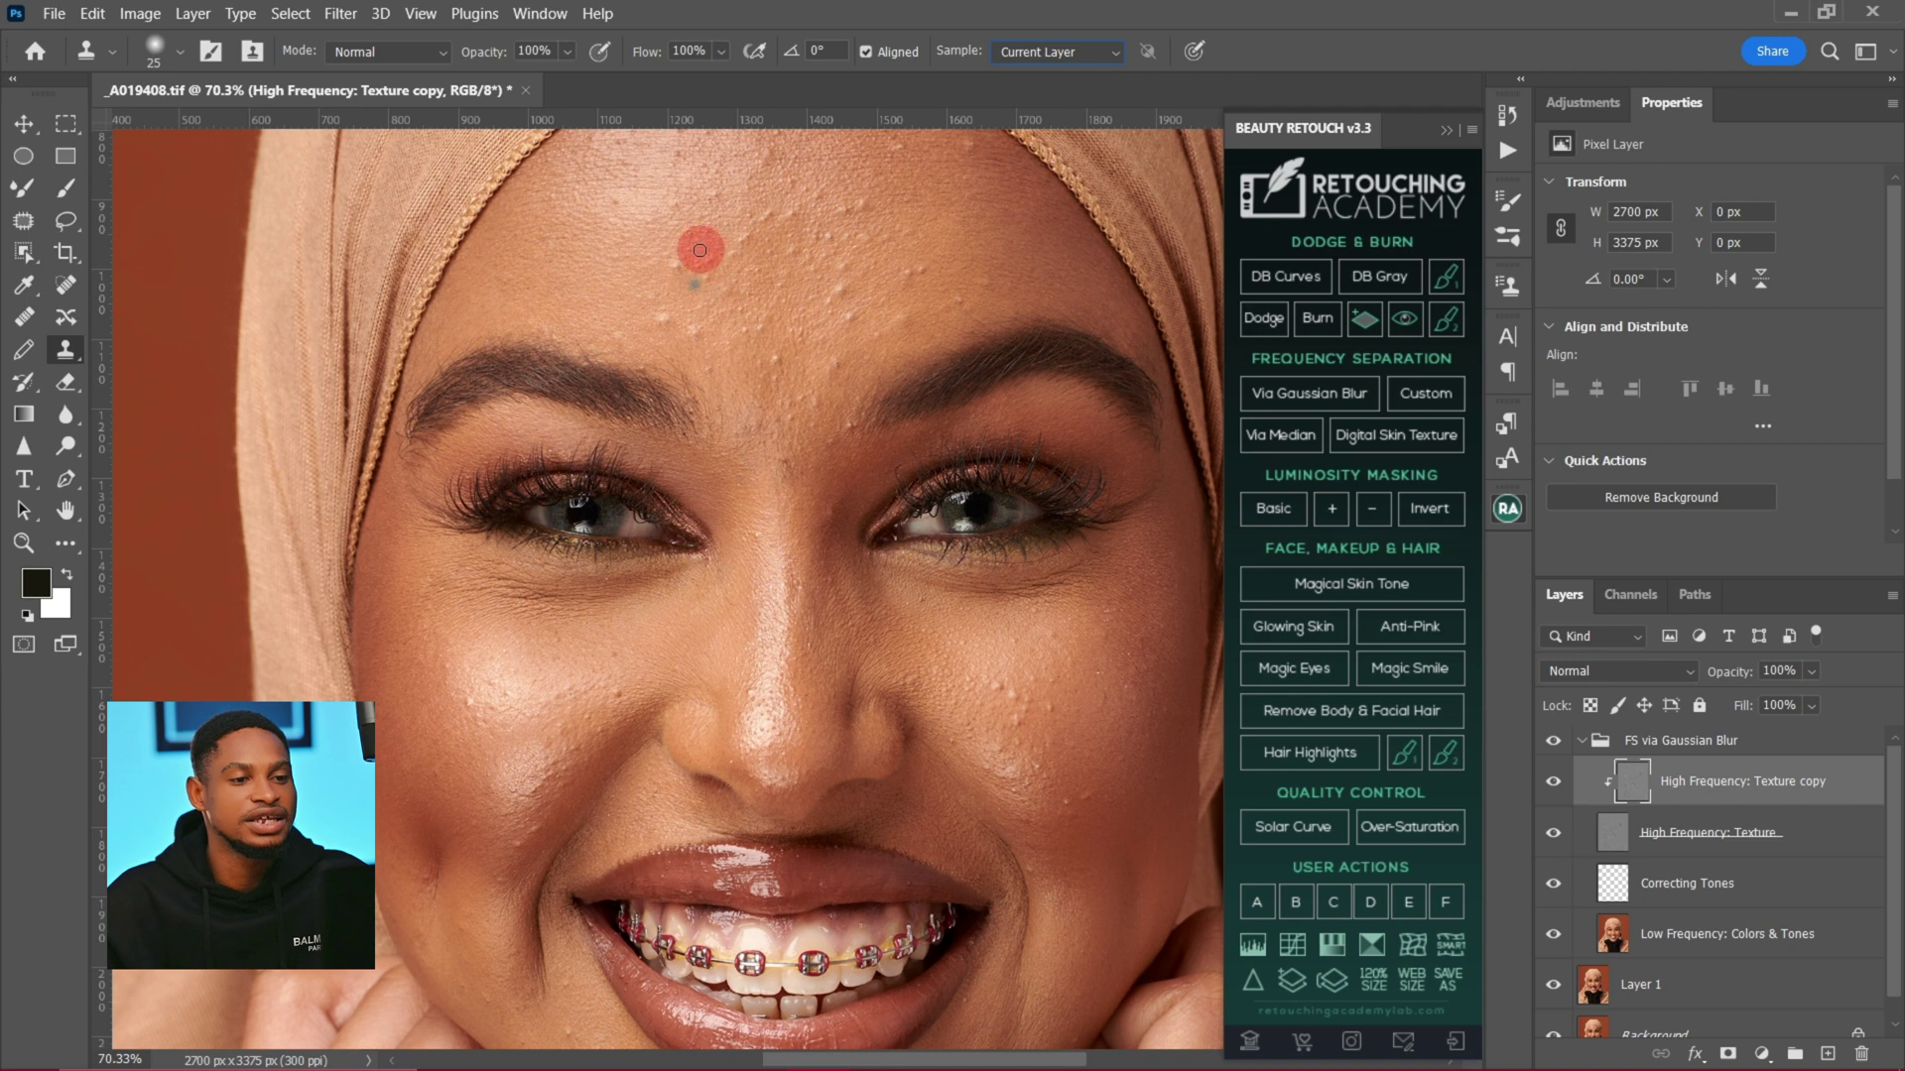
click(1043, 49)
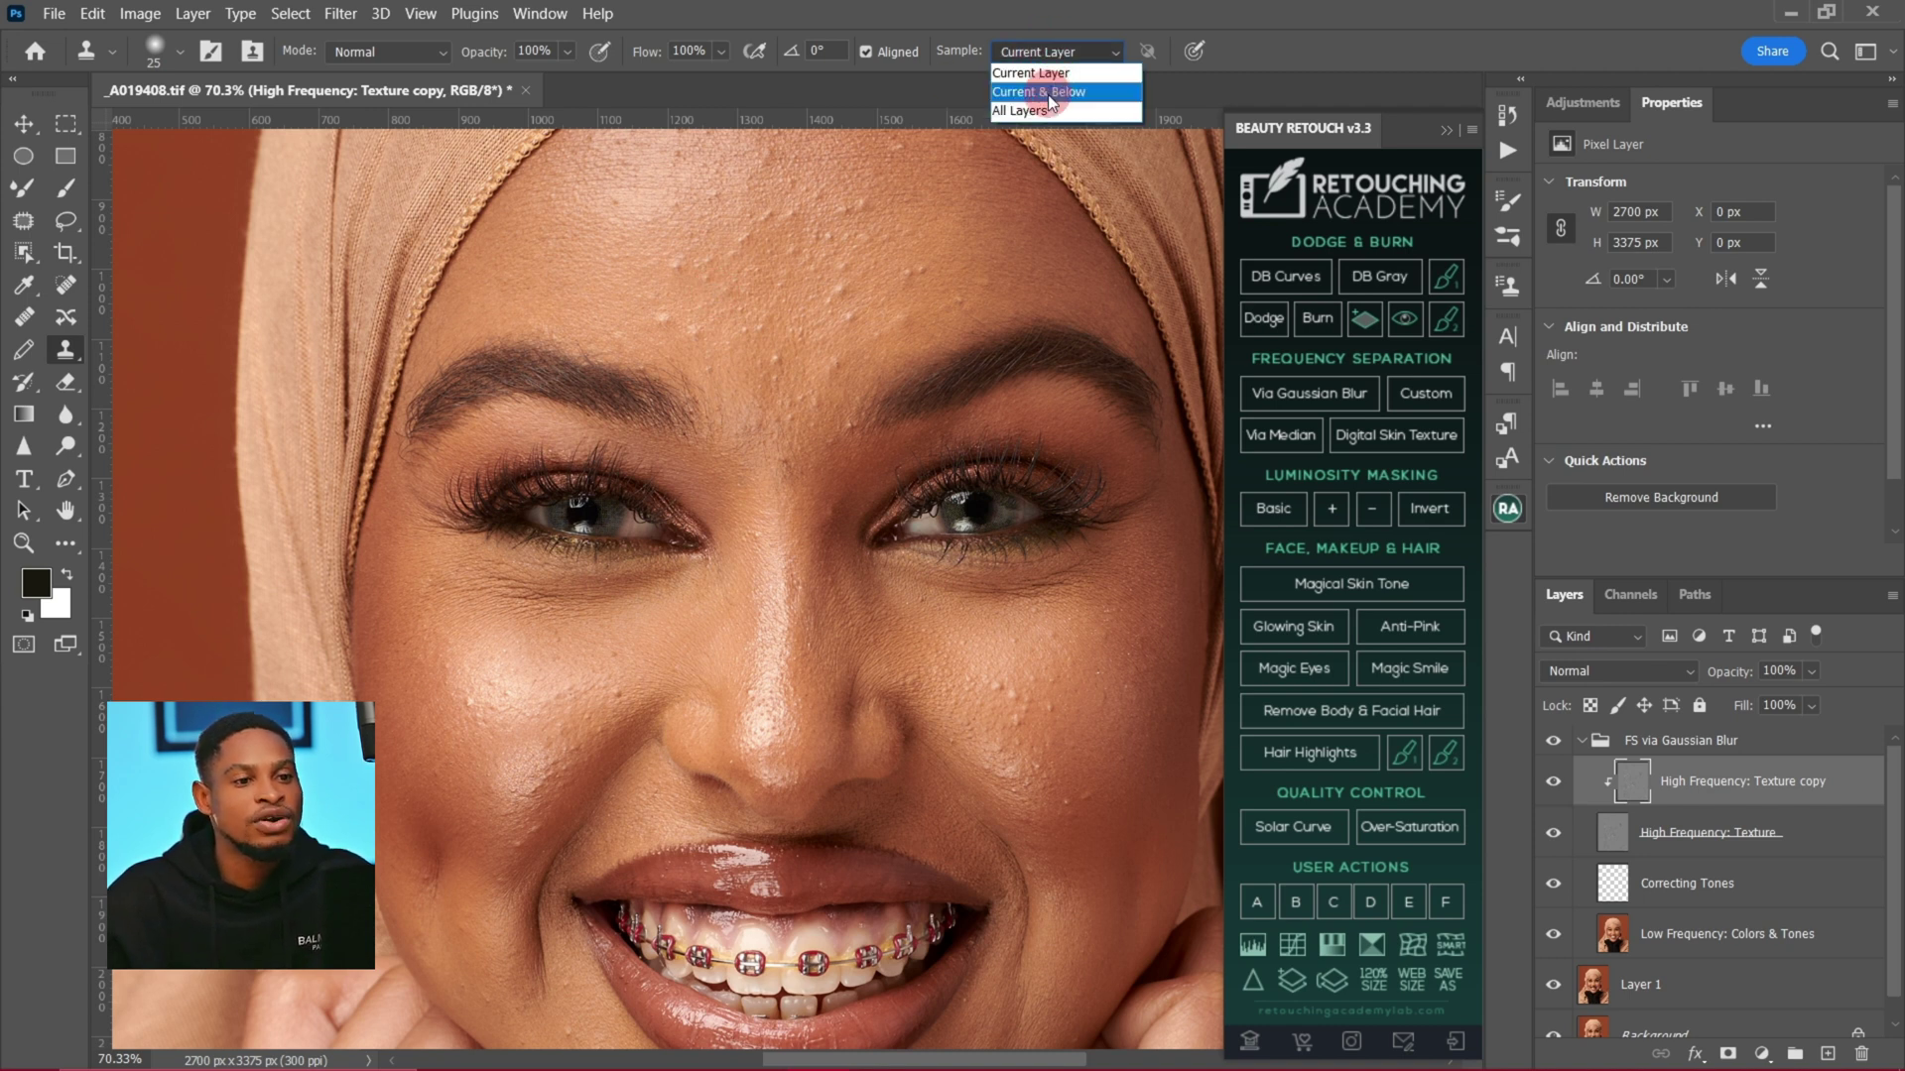
click(1048, 110)
click(1050, 58)
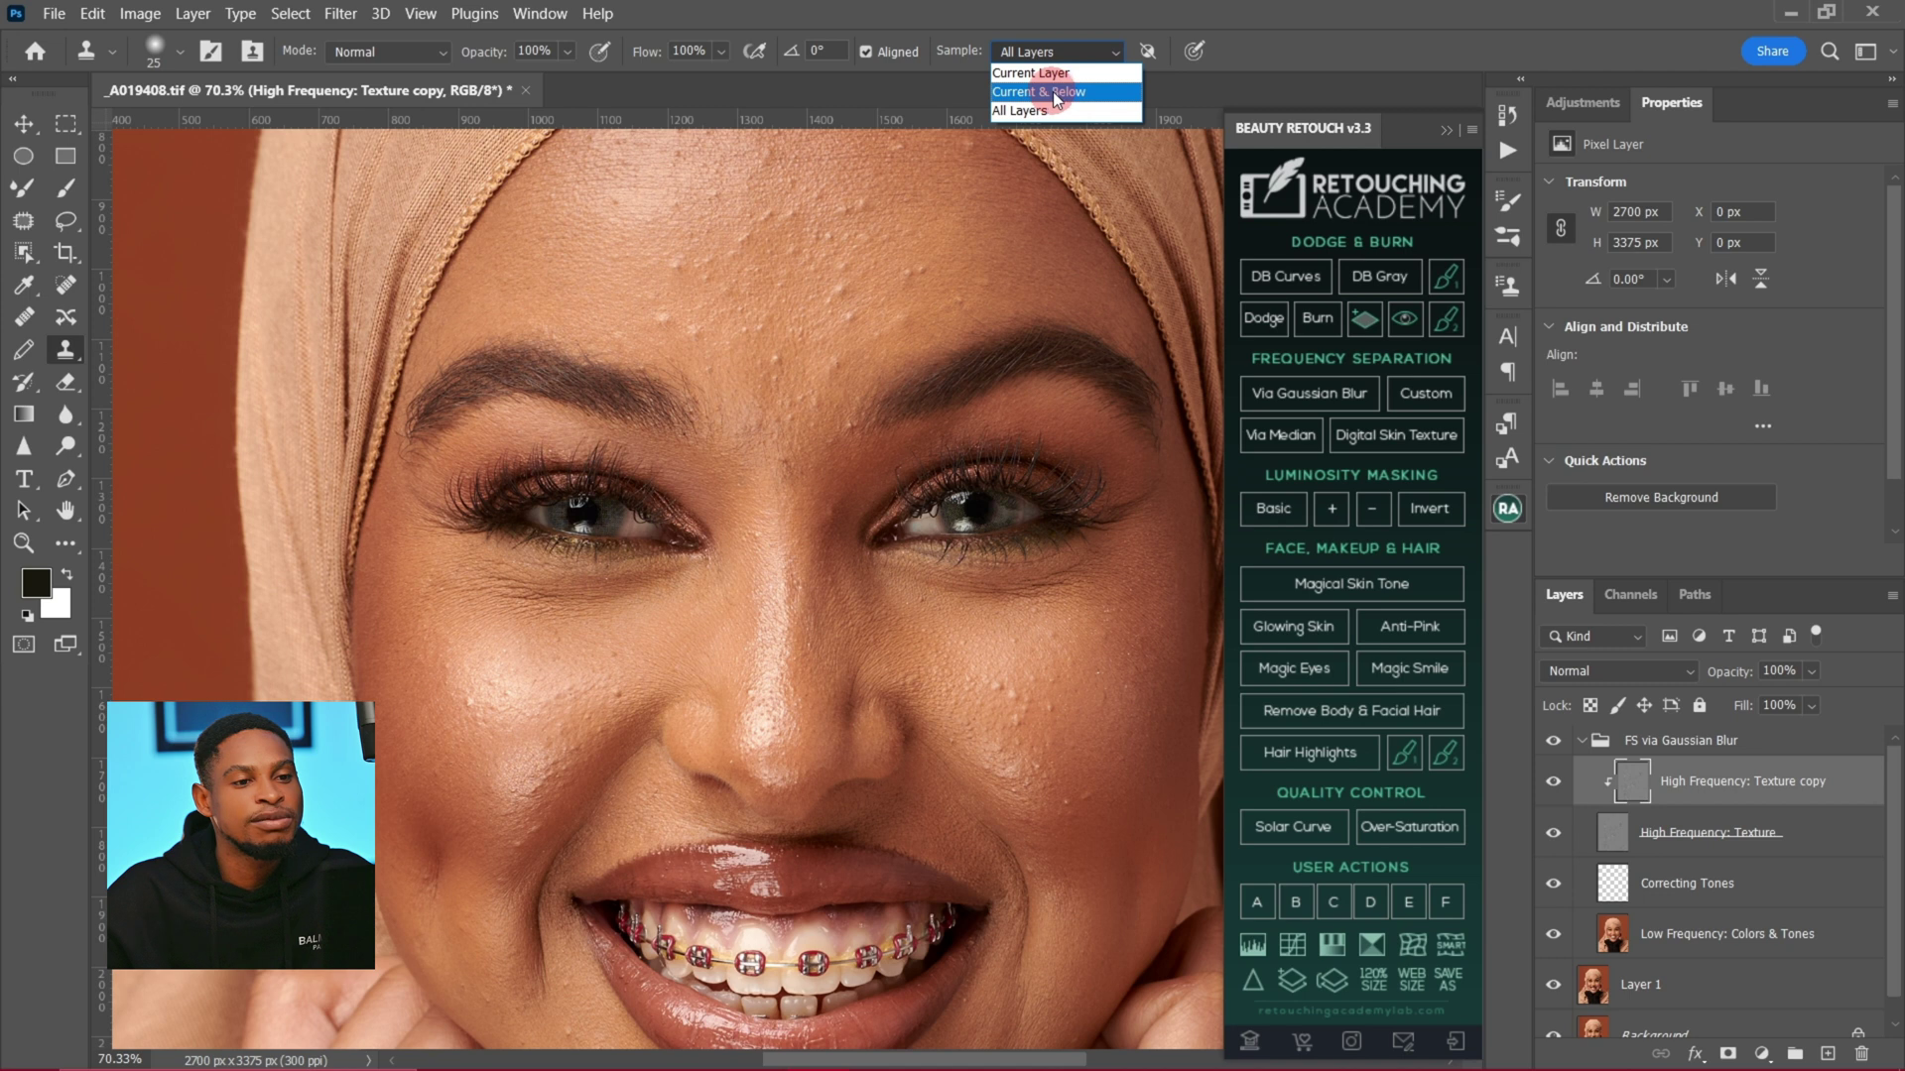
click(1052, 92)
click(1042, 217)
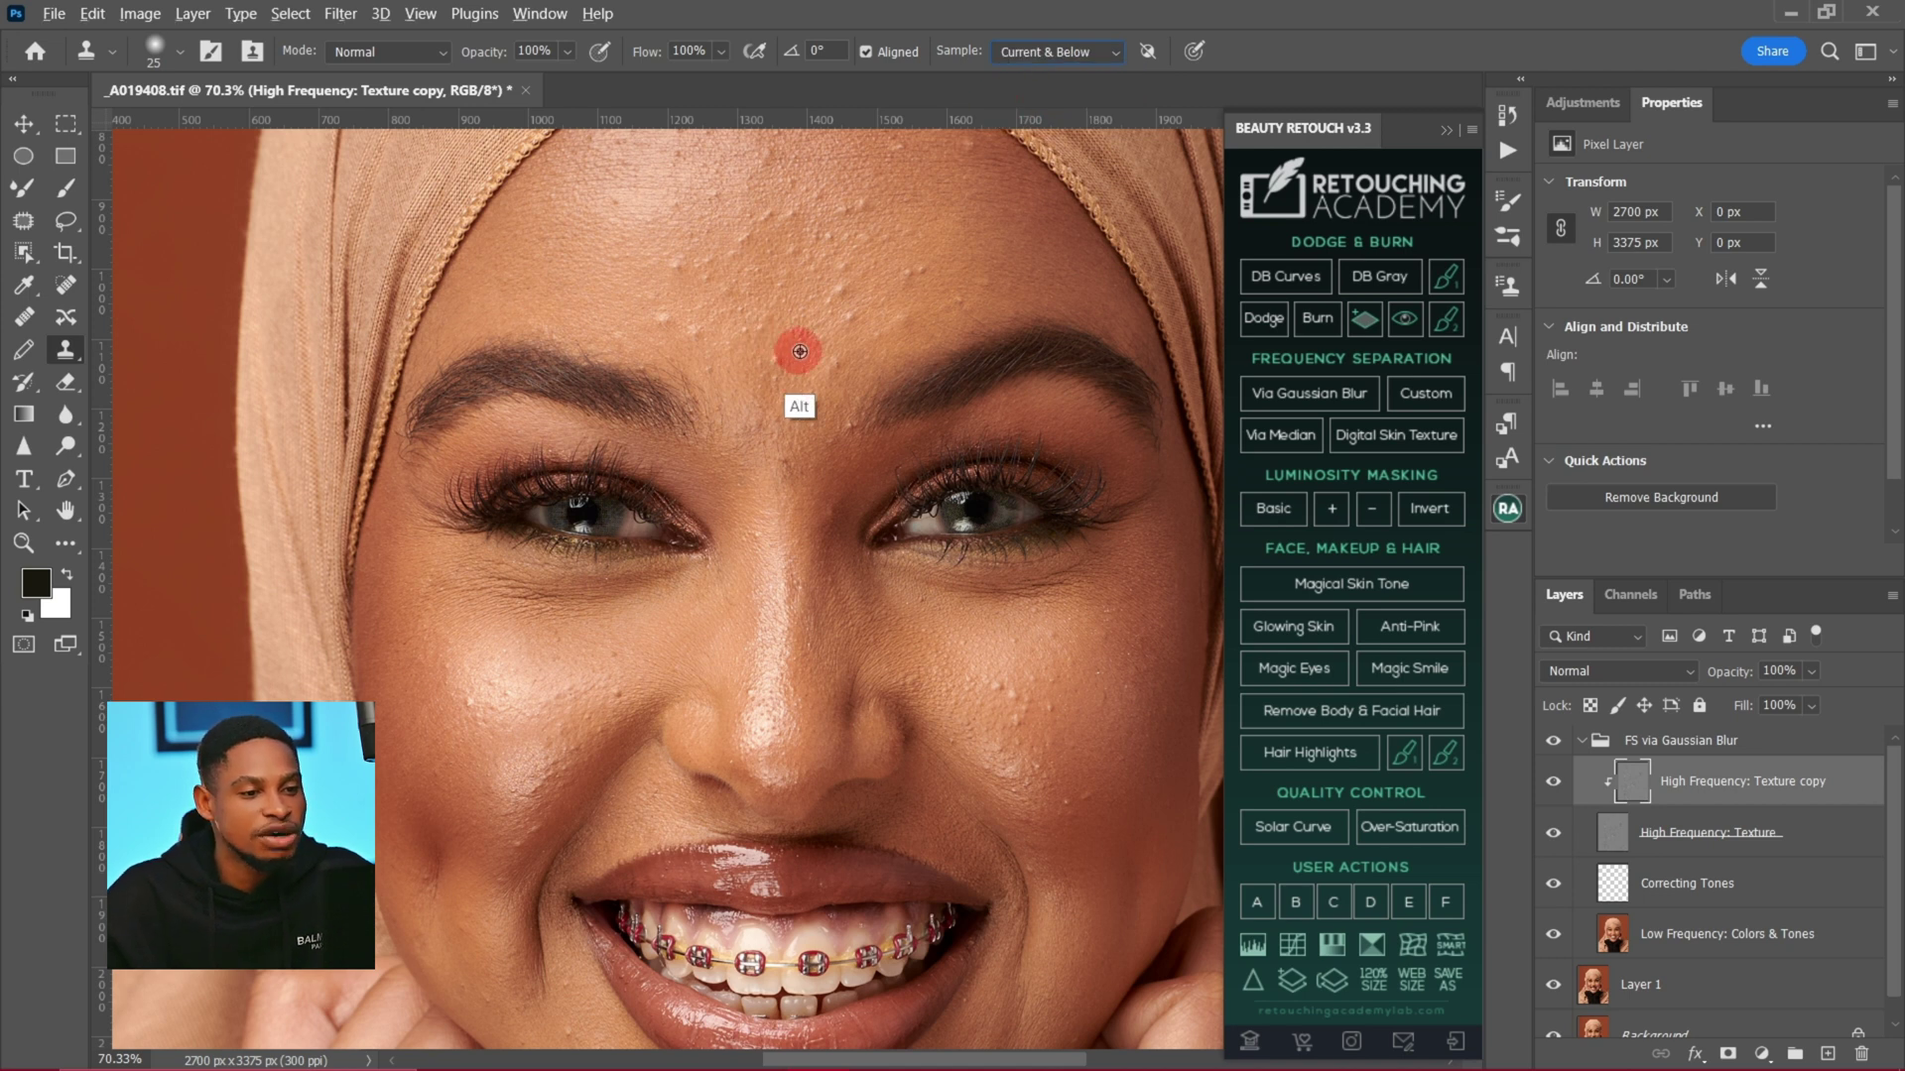
Step: Try cloning over the forehead bumps on the texture copy layer with sampling from Current & Below
click(656, 340)
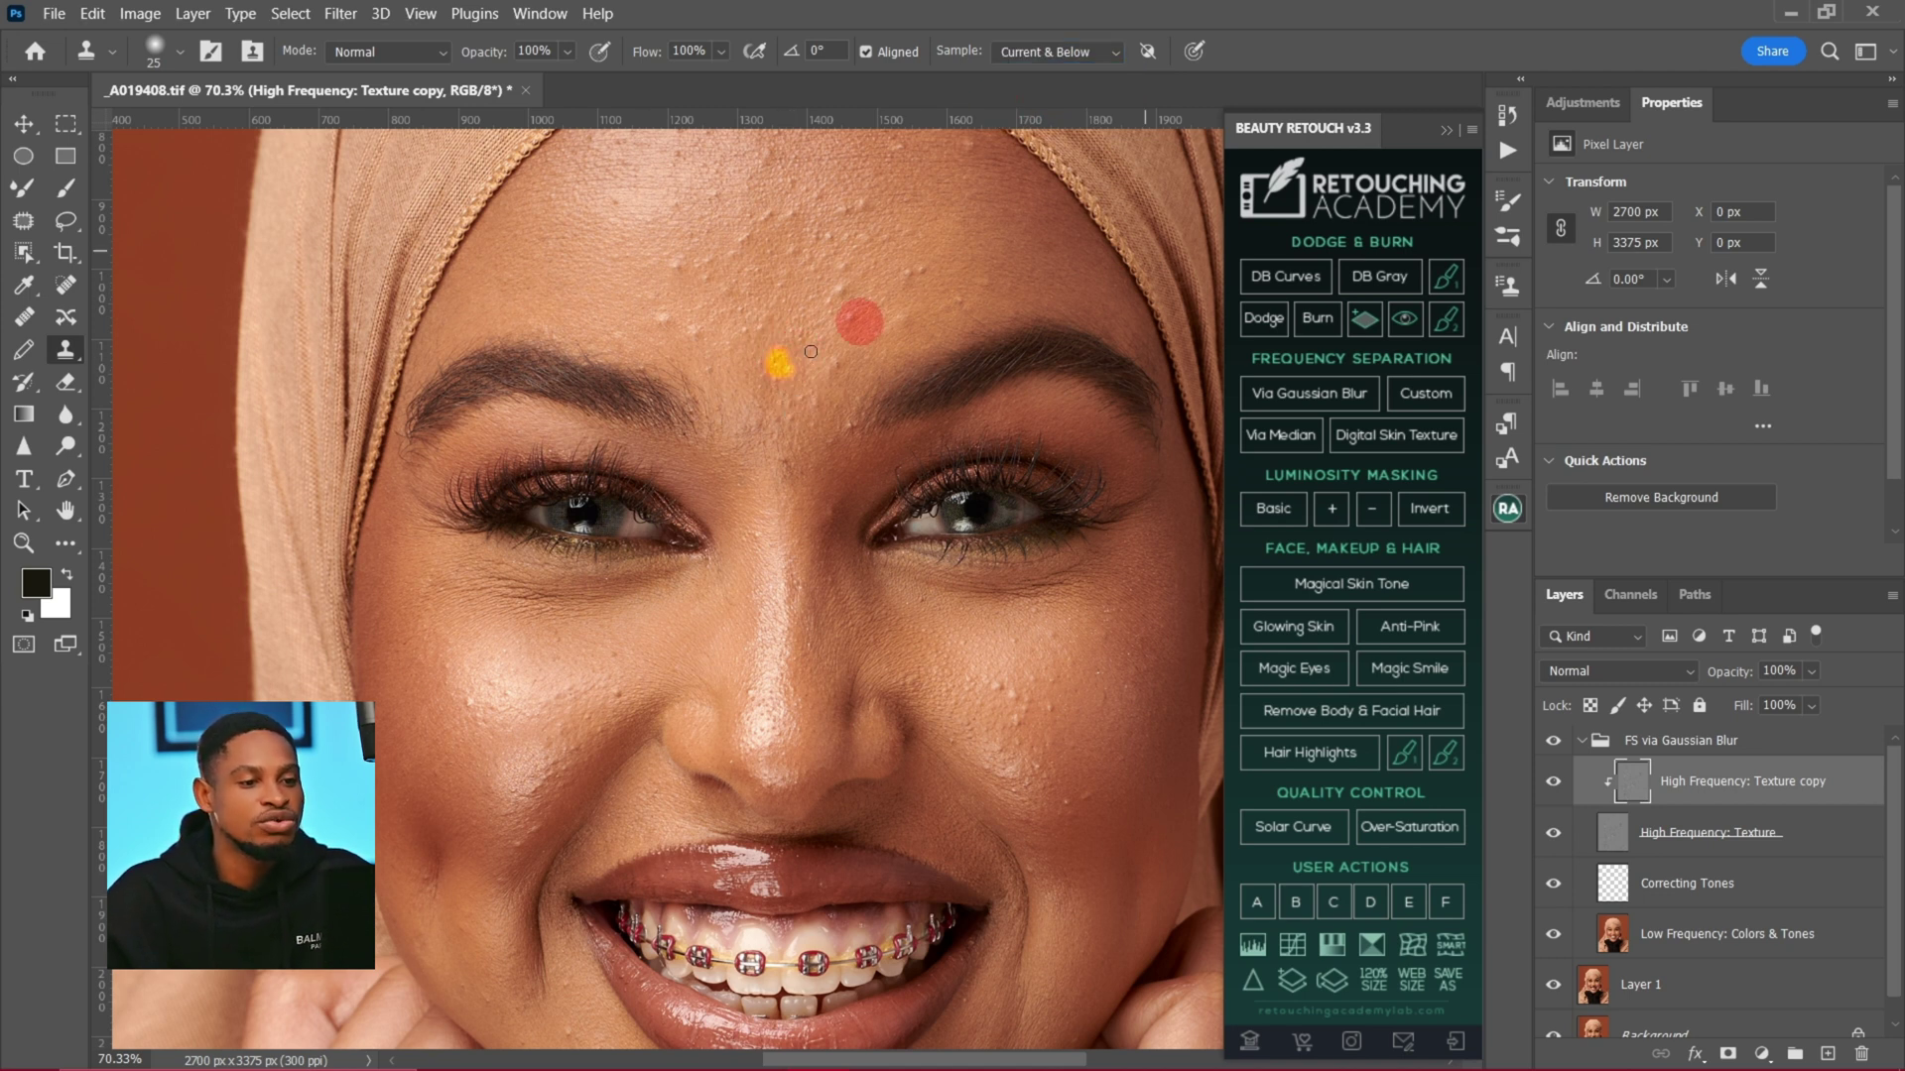
alt+click(716, 325)
drag(692, 330, 706, 342)
alt+click(750, 300)
click(669, 319)
alt+click(740, 275)
click(686, 268)
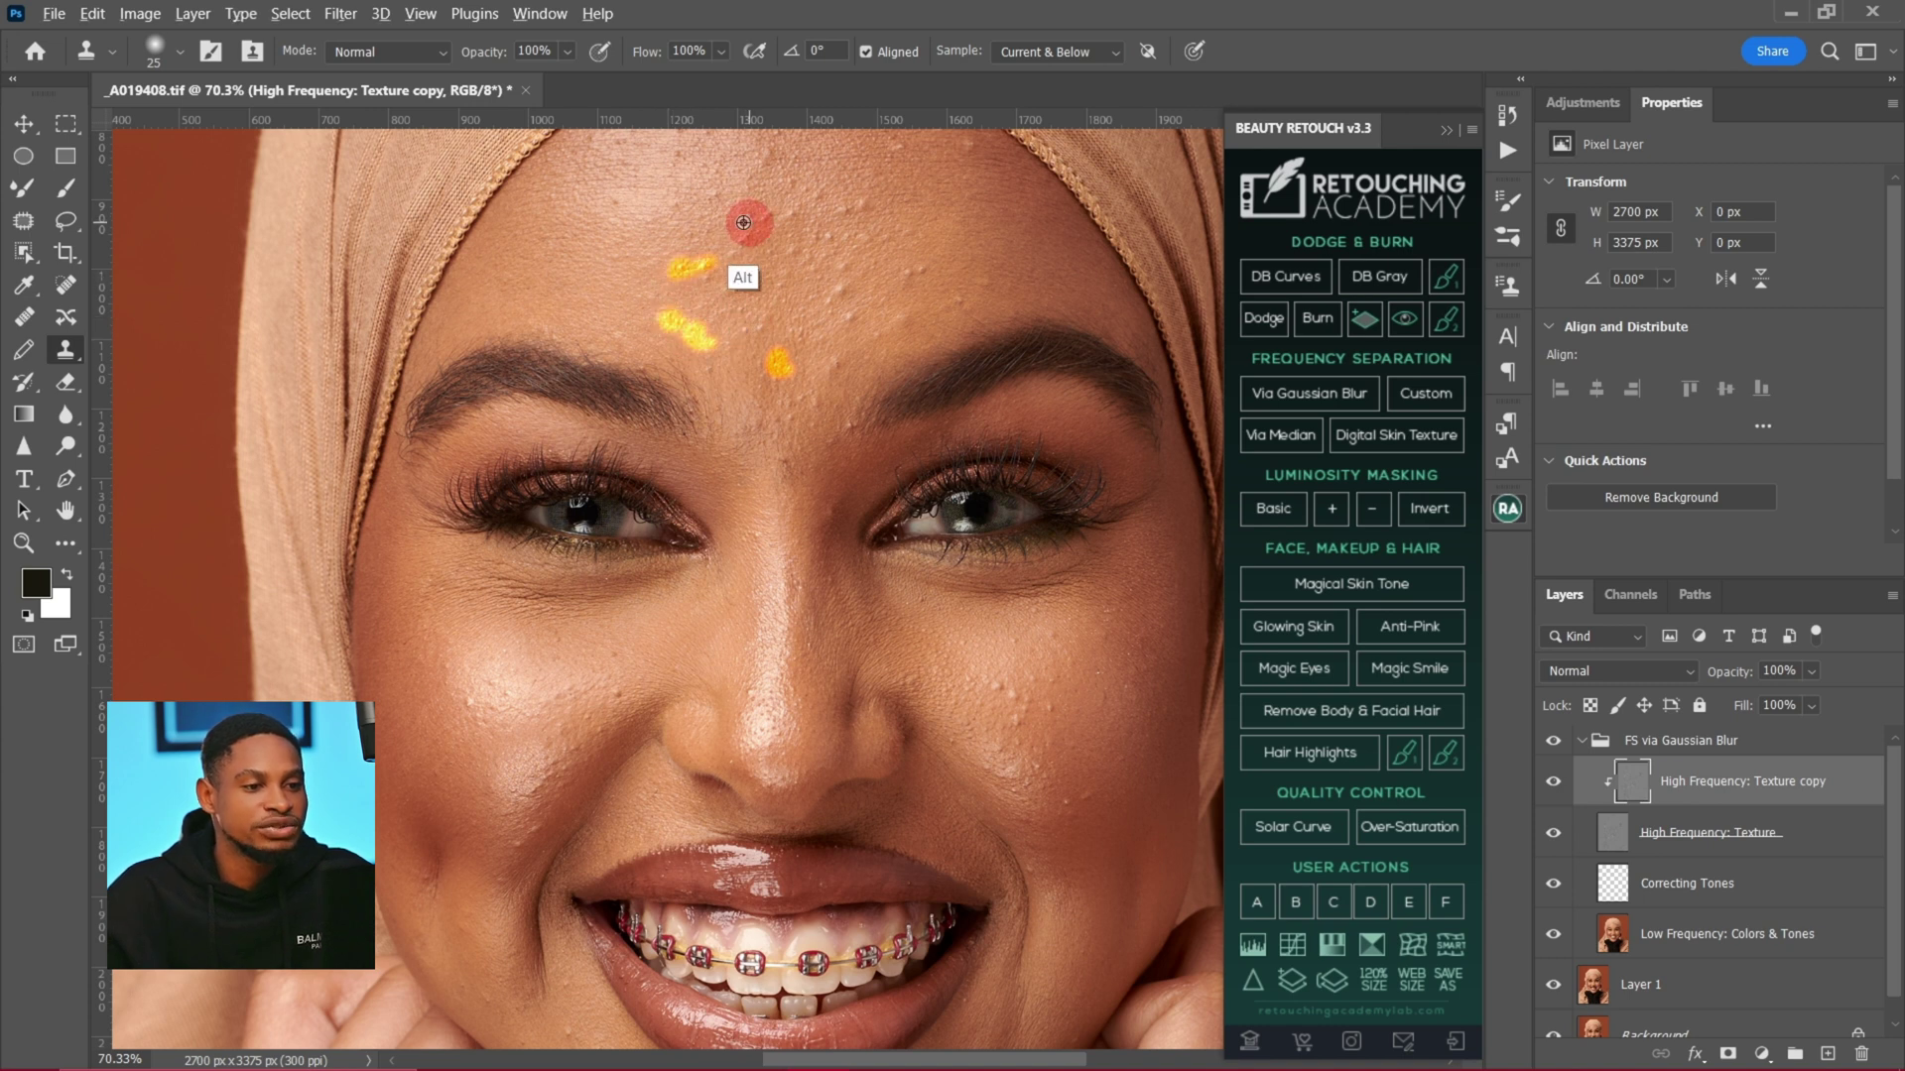
click(719, 200)
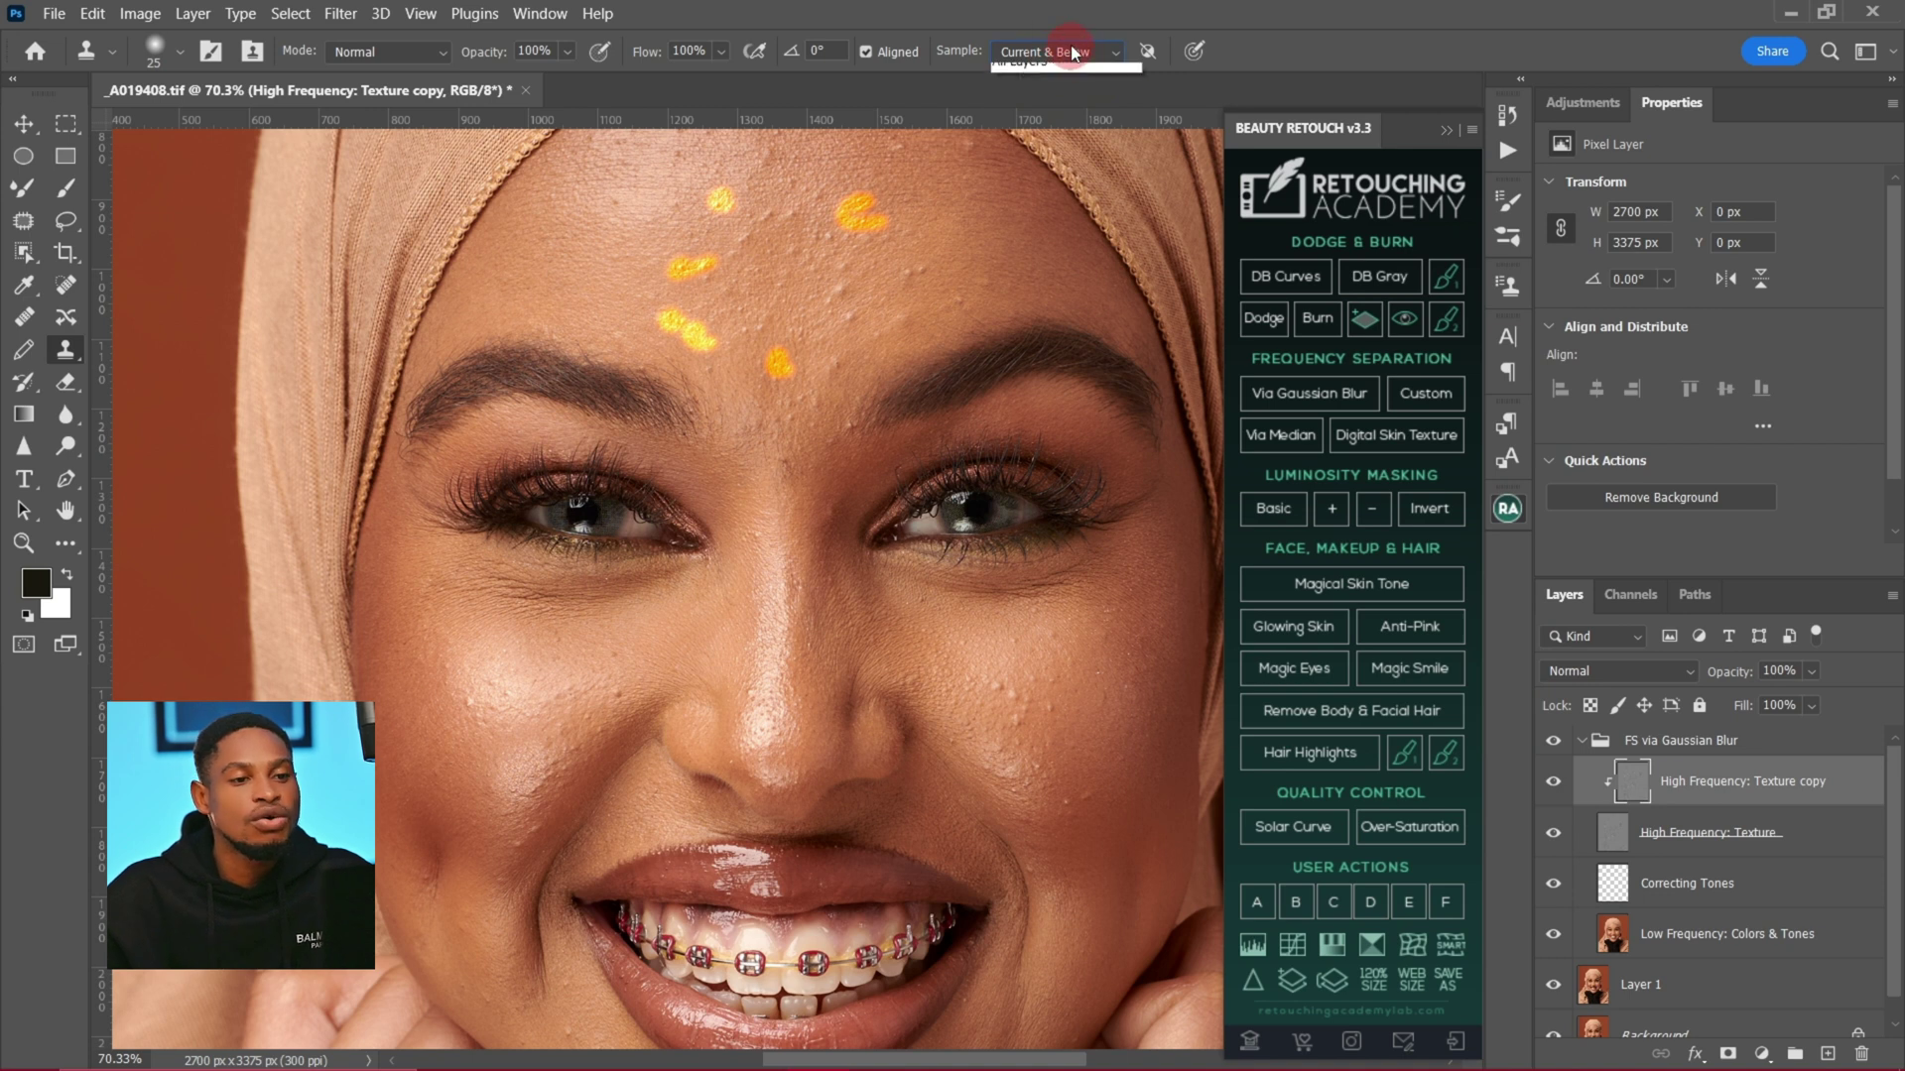
Step: Return the Clone Stamp sampling to Current Layer and undo the trial clone strokes on the forehead
click(1061, 57)
click(1062, 75)
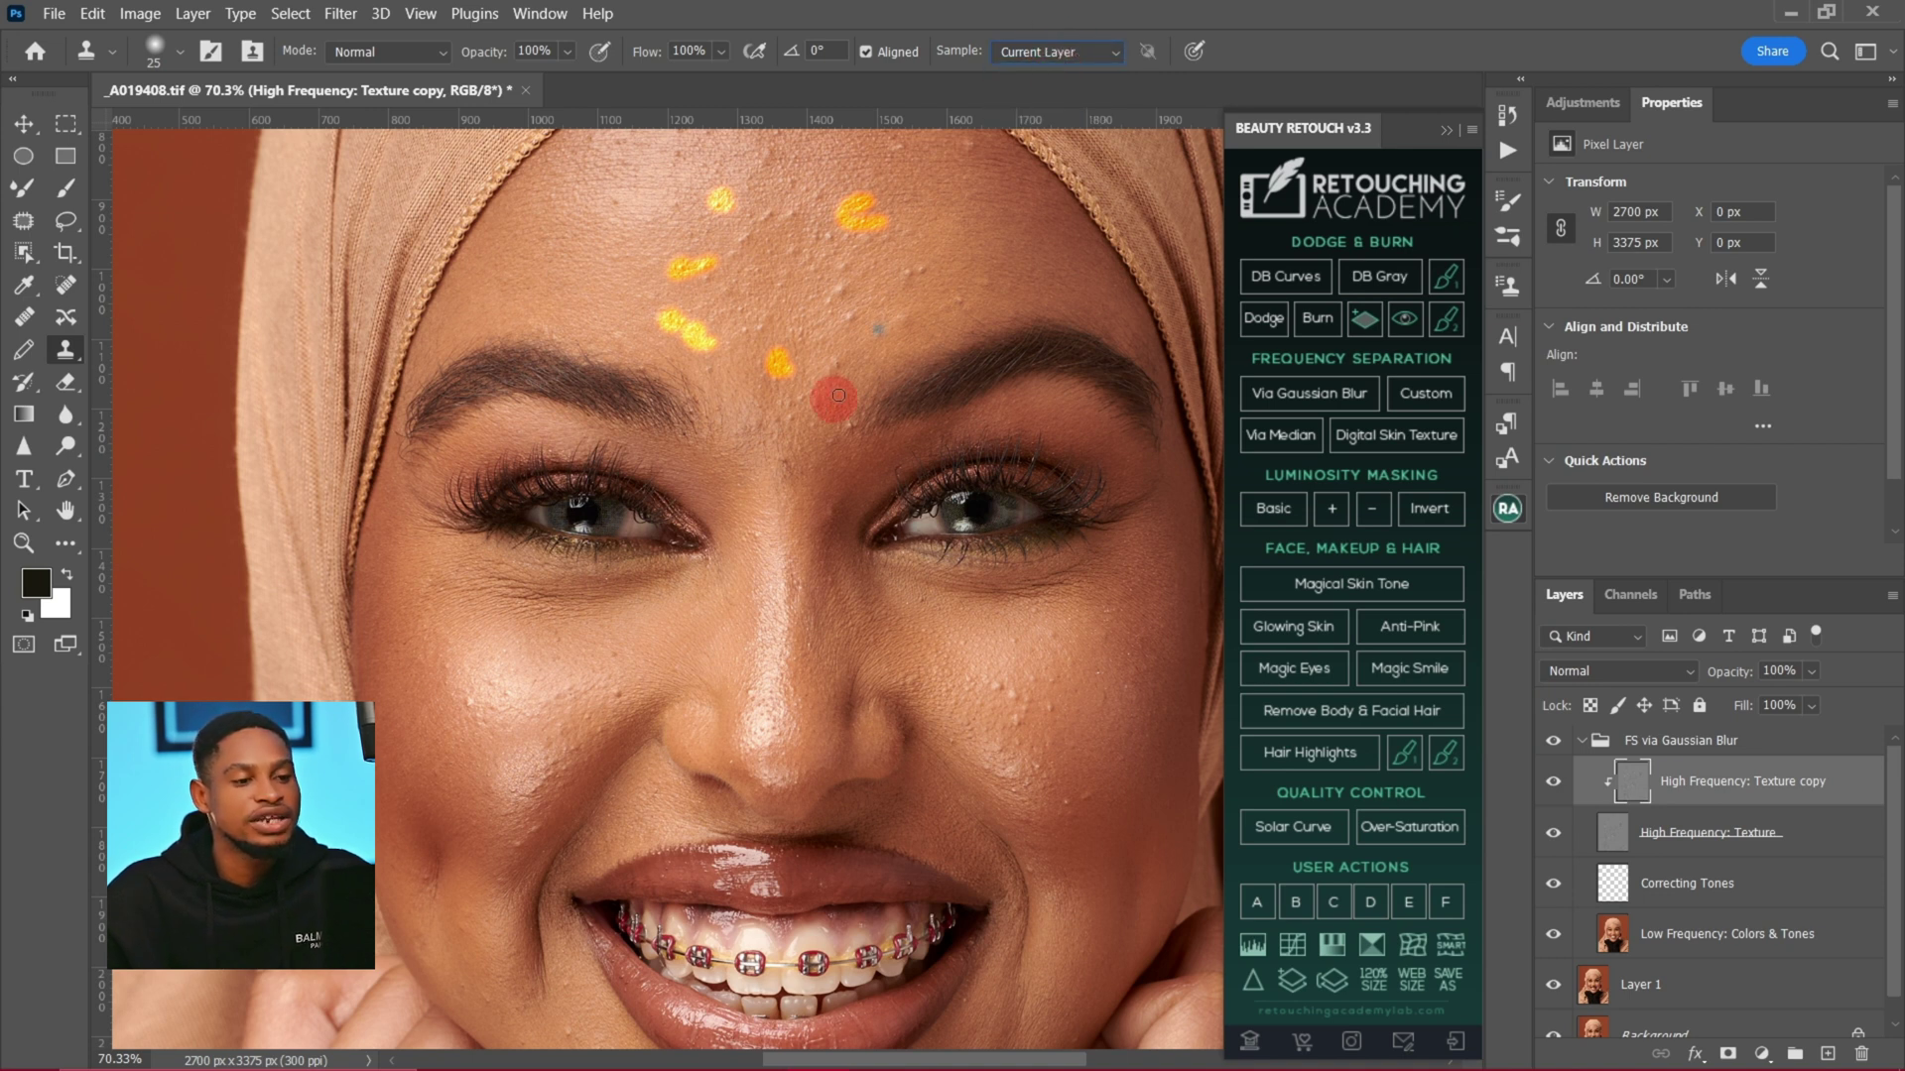
key(ctrl+z)
key(ctrl+z)
key(ctrl+z)
key(ctrl+z)
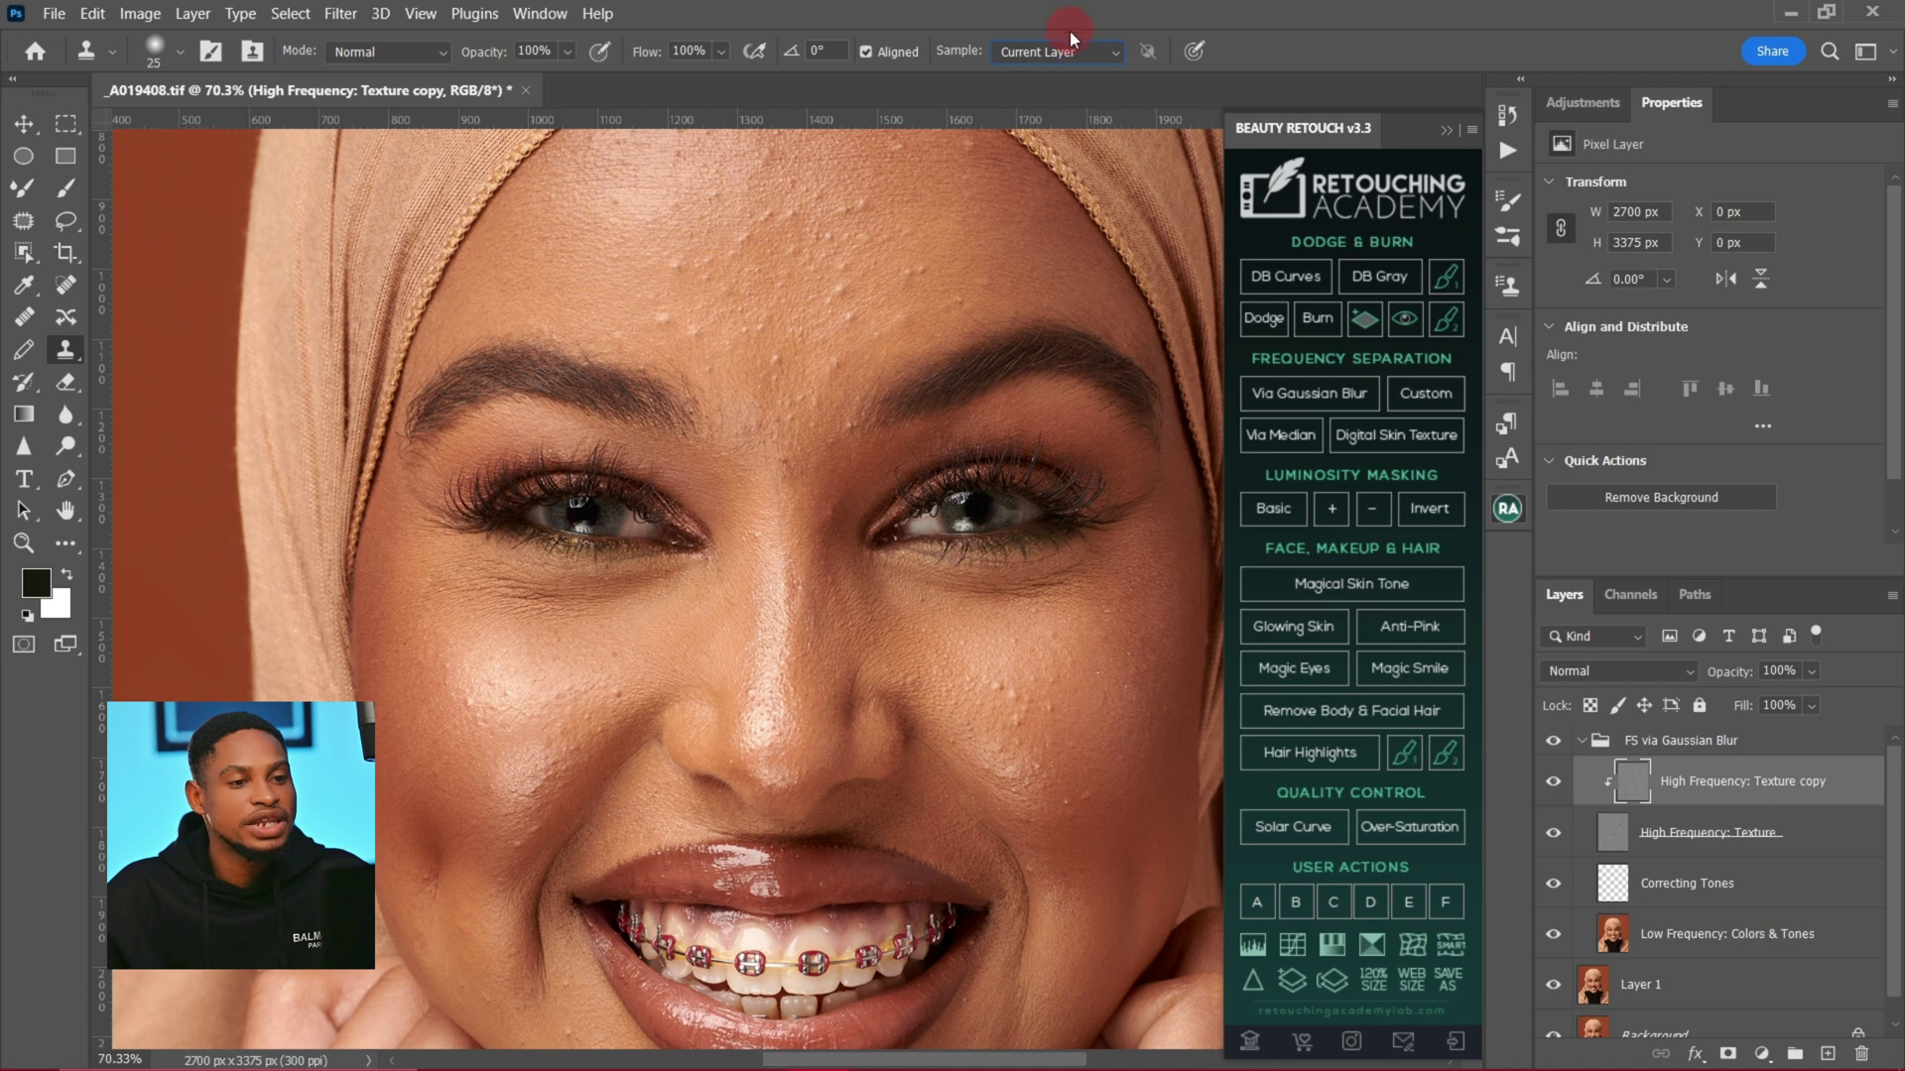
Step: Clone clean skin texture over the forehead bumps above the right eyebrow on the High Frequency: Texture copy layer
alt+click(946, 279)
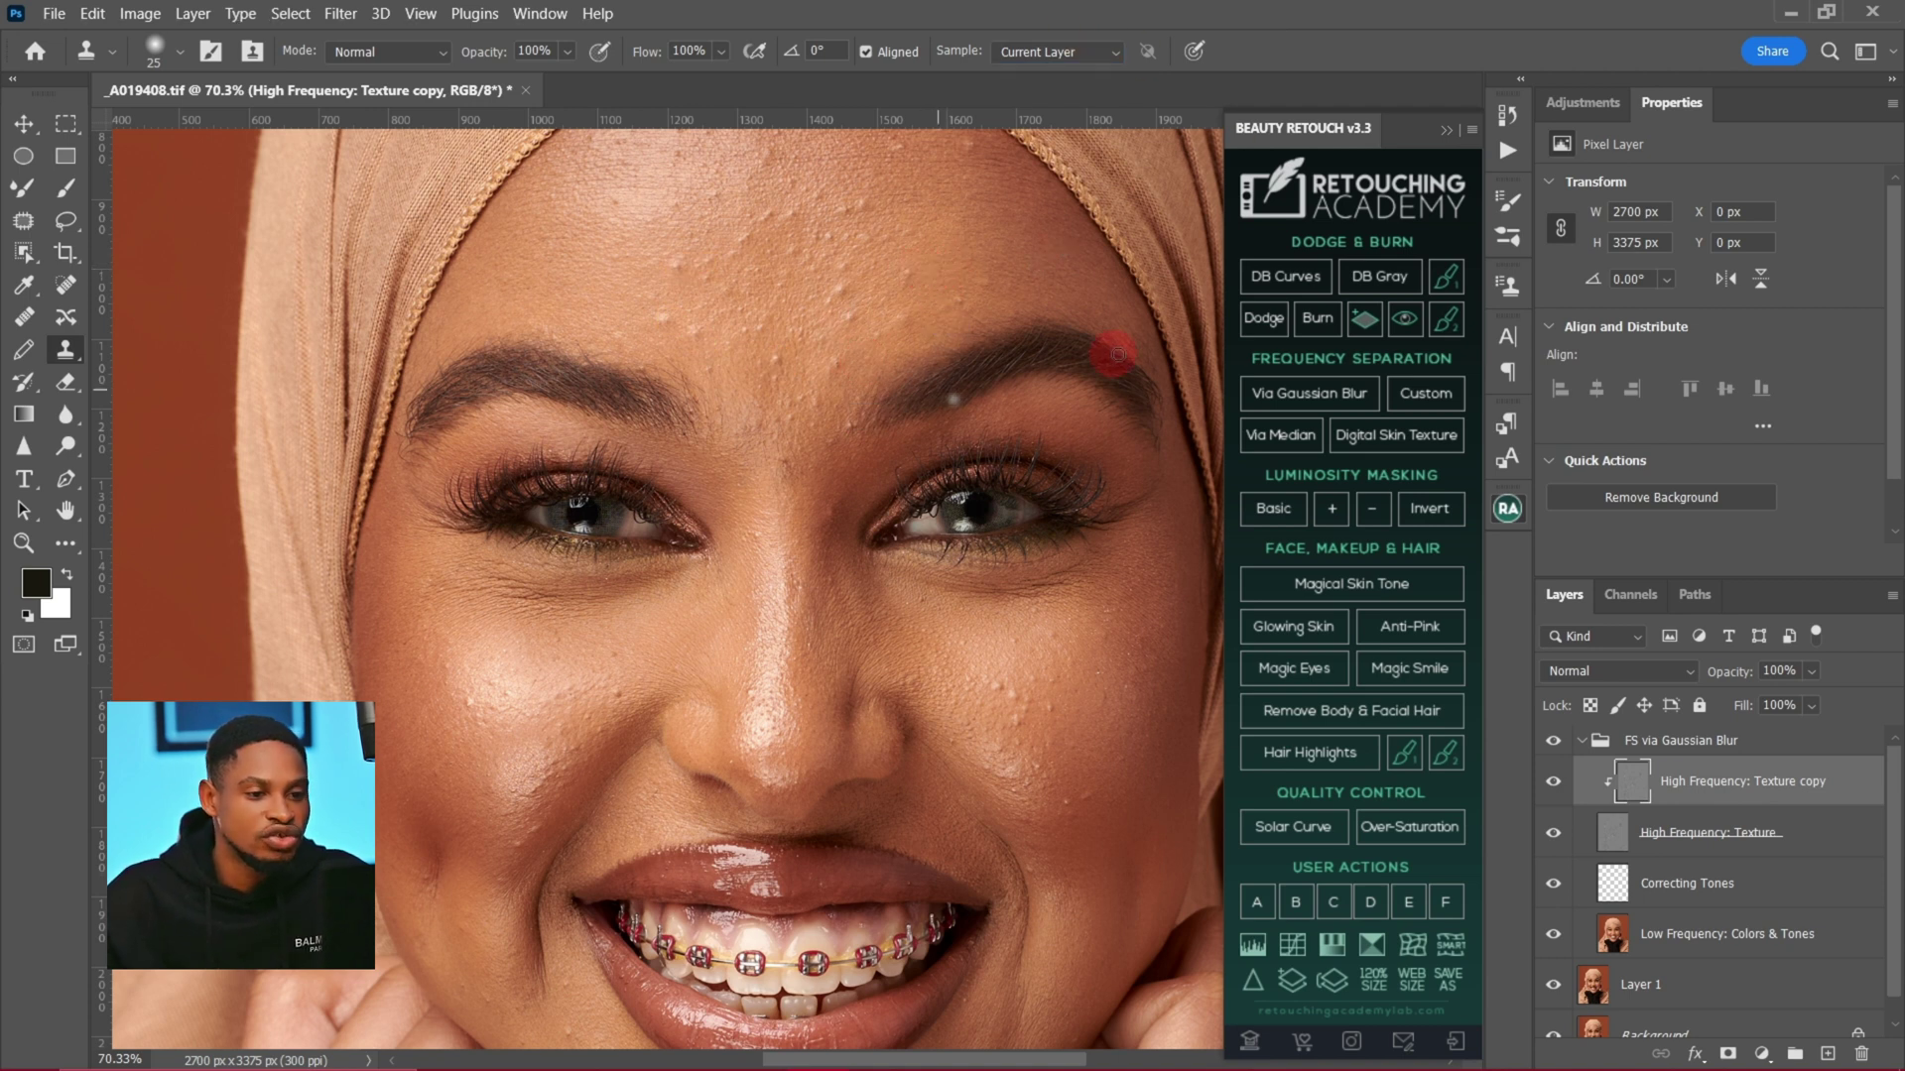
alt+click(960, 269)
scroll(952, 317, up, 3)
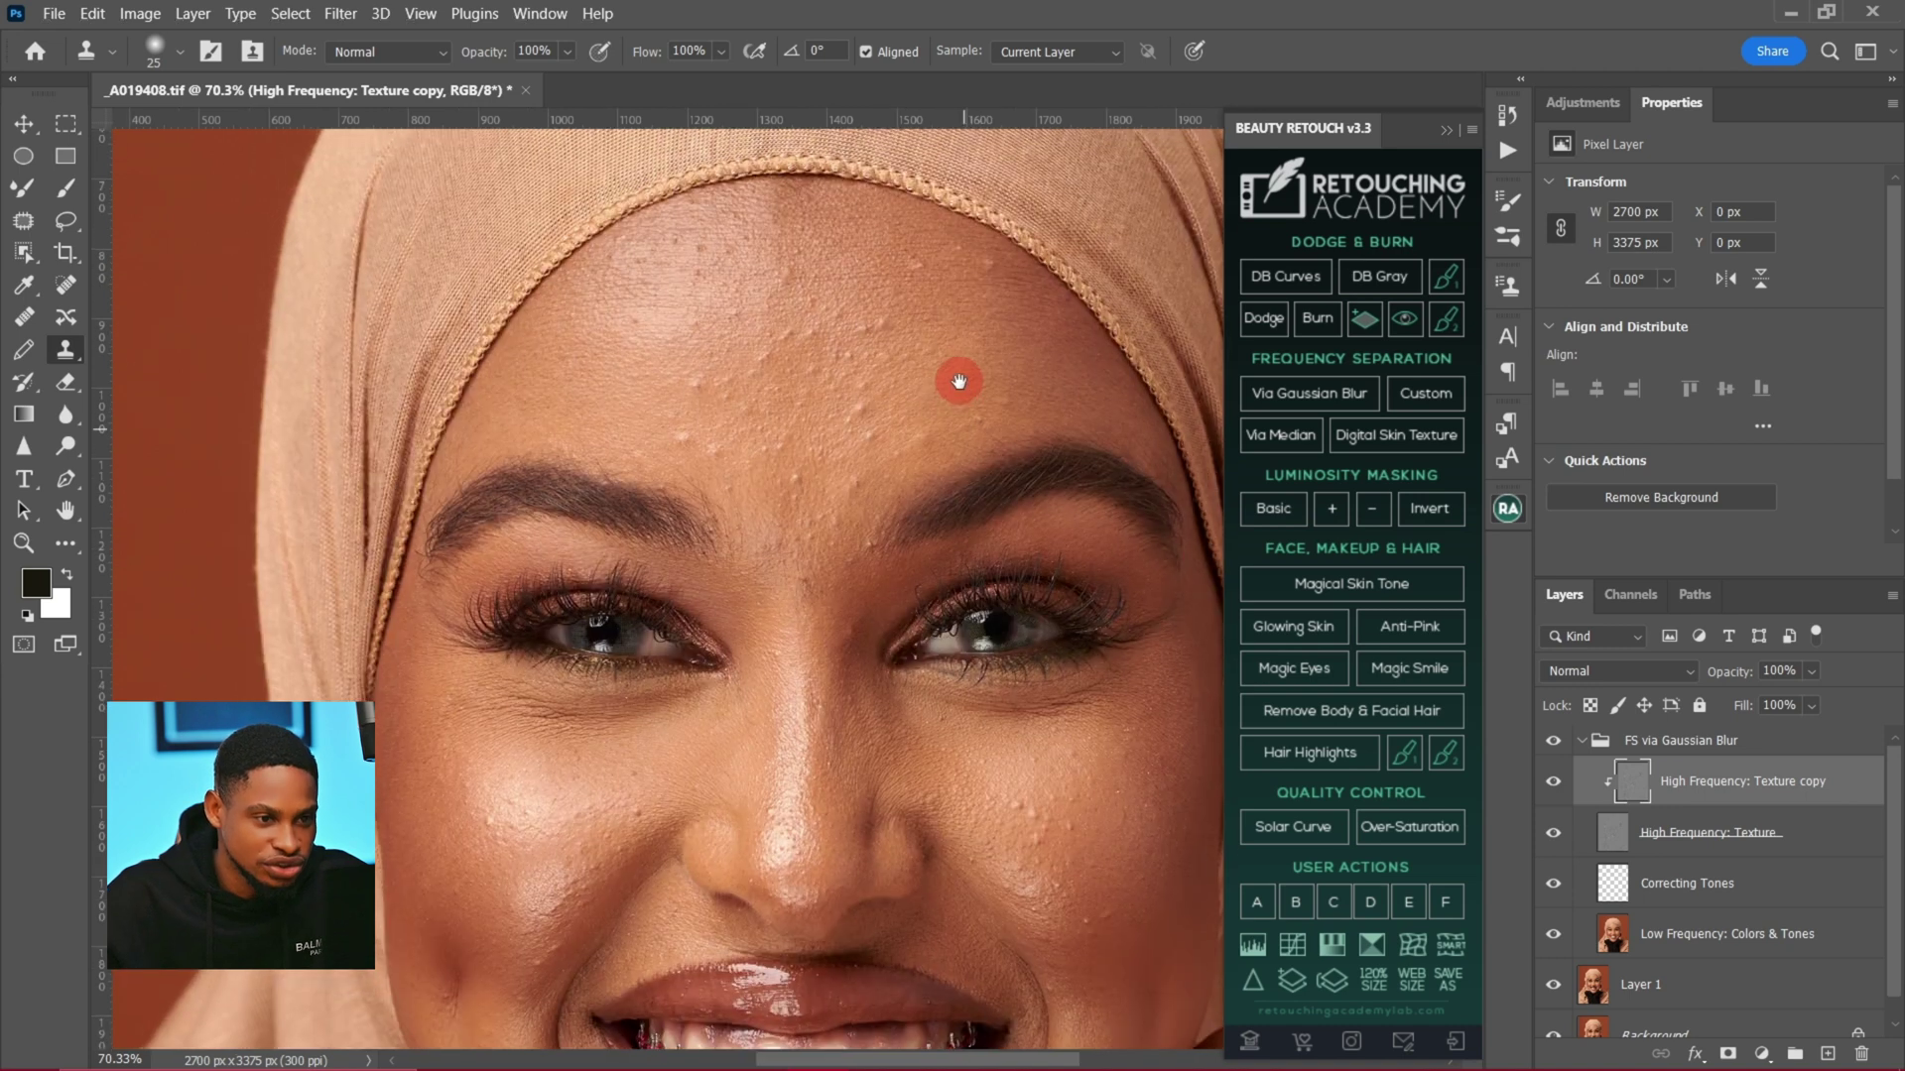
click(917, 377)
click(908, 398)
alt+click(922, 446)
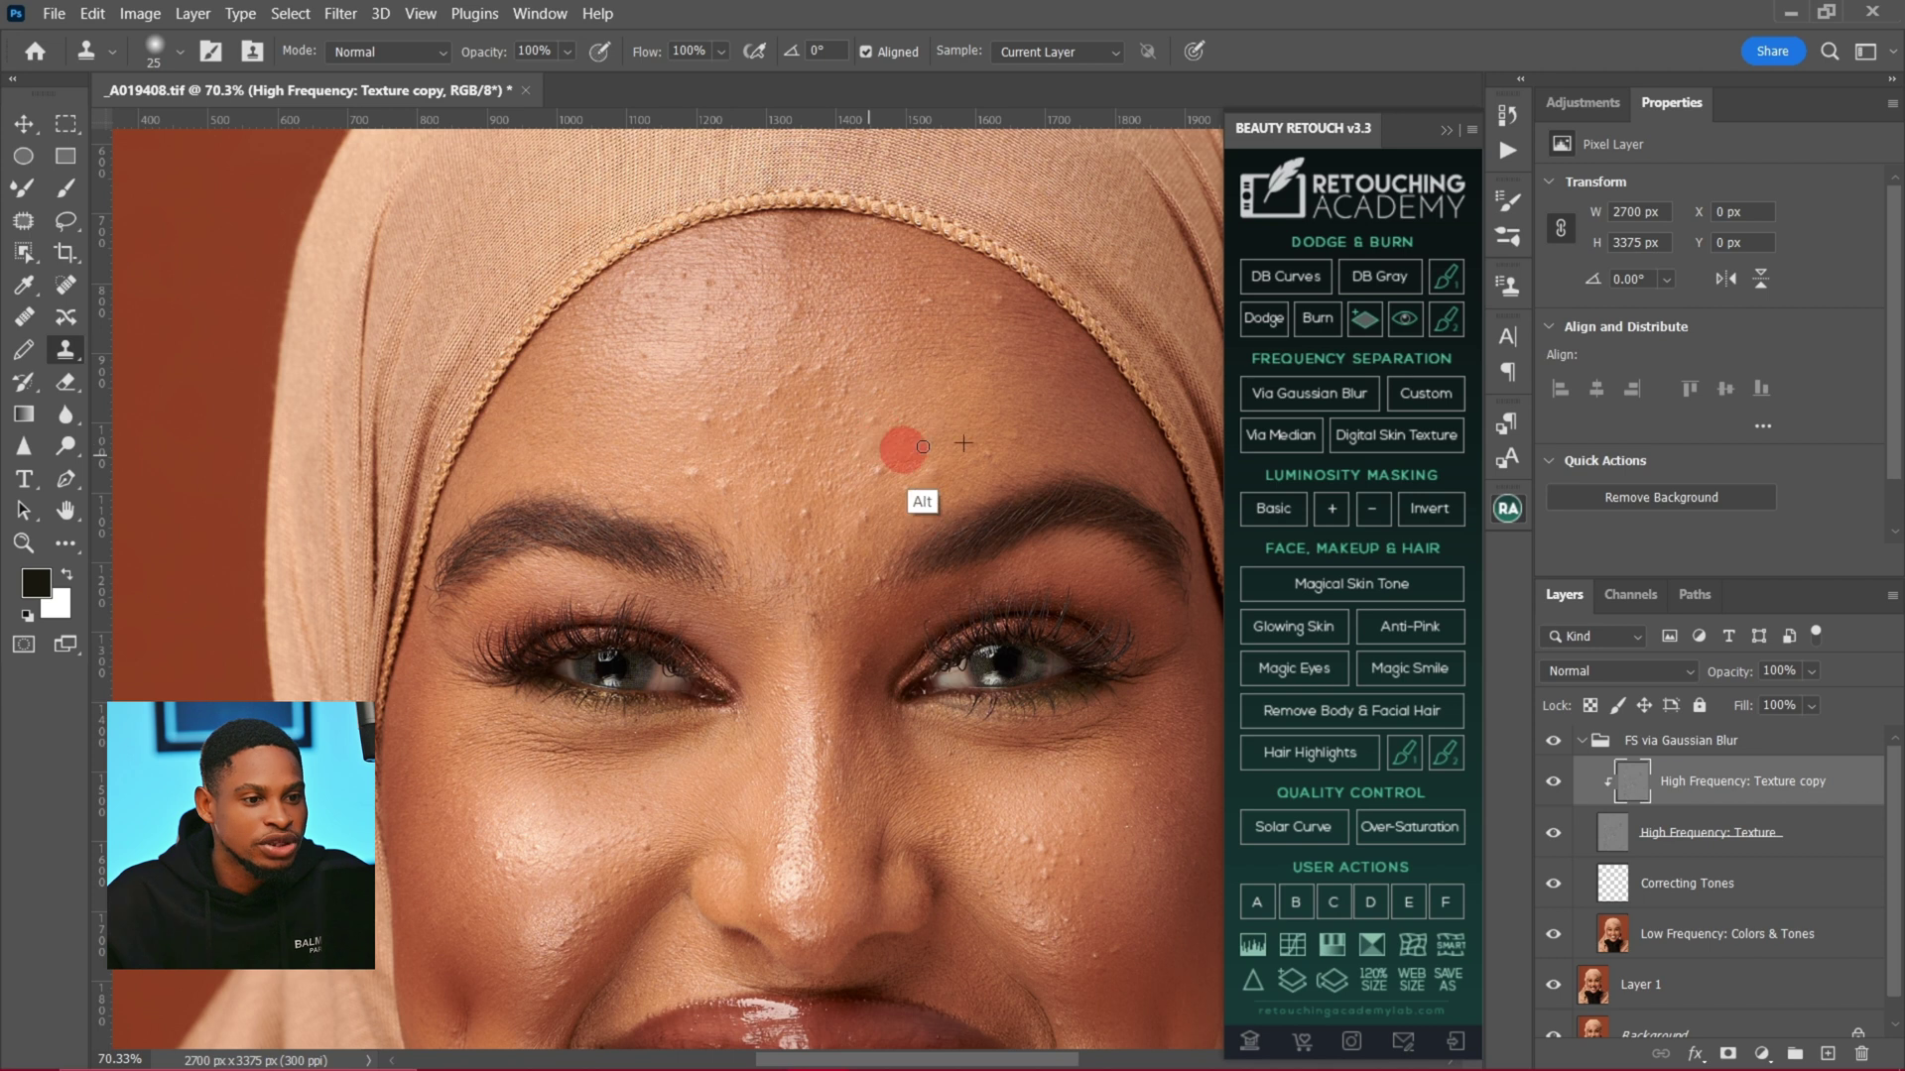
drag(877, 419, 889, 435)
Step: Clone clean texture over the remaining bumps just above the inner end of the right eyebrow
alt+click(931, 464)
click(881, 471)
alt+click(976, 473)
click(912, 490)
alt+click(971, 467)
click(901, 499)
Step: Clone clean texture over the bumps in the upper and middle forehead
mouse_move(946, 497)
mouse_down()
mouse_move(914, 359)
mouse_move(926, 277)
mouse_up()
alt+click(840, 305)
drag(815, 298, 904, 442)
alt+click(761, 391)
click(798, 341)
mouse_move(795, 349)
mouse_down()
mouse_move(852, 342)
mouse_move(1035, 214)
mouse_move(1010, 251)
mouse_move(1032, 215)
mouse_move(880, 236)
mouse_move(954, 287)
mouse_move(902, 288)
mouse_move(967, 284)
mouse_move(887, 282)
mouse_move(924, 292)
mouse_move(861, 310)
mouse_move(967, 332)
mouse_move(905, 321)
mouse_up()
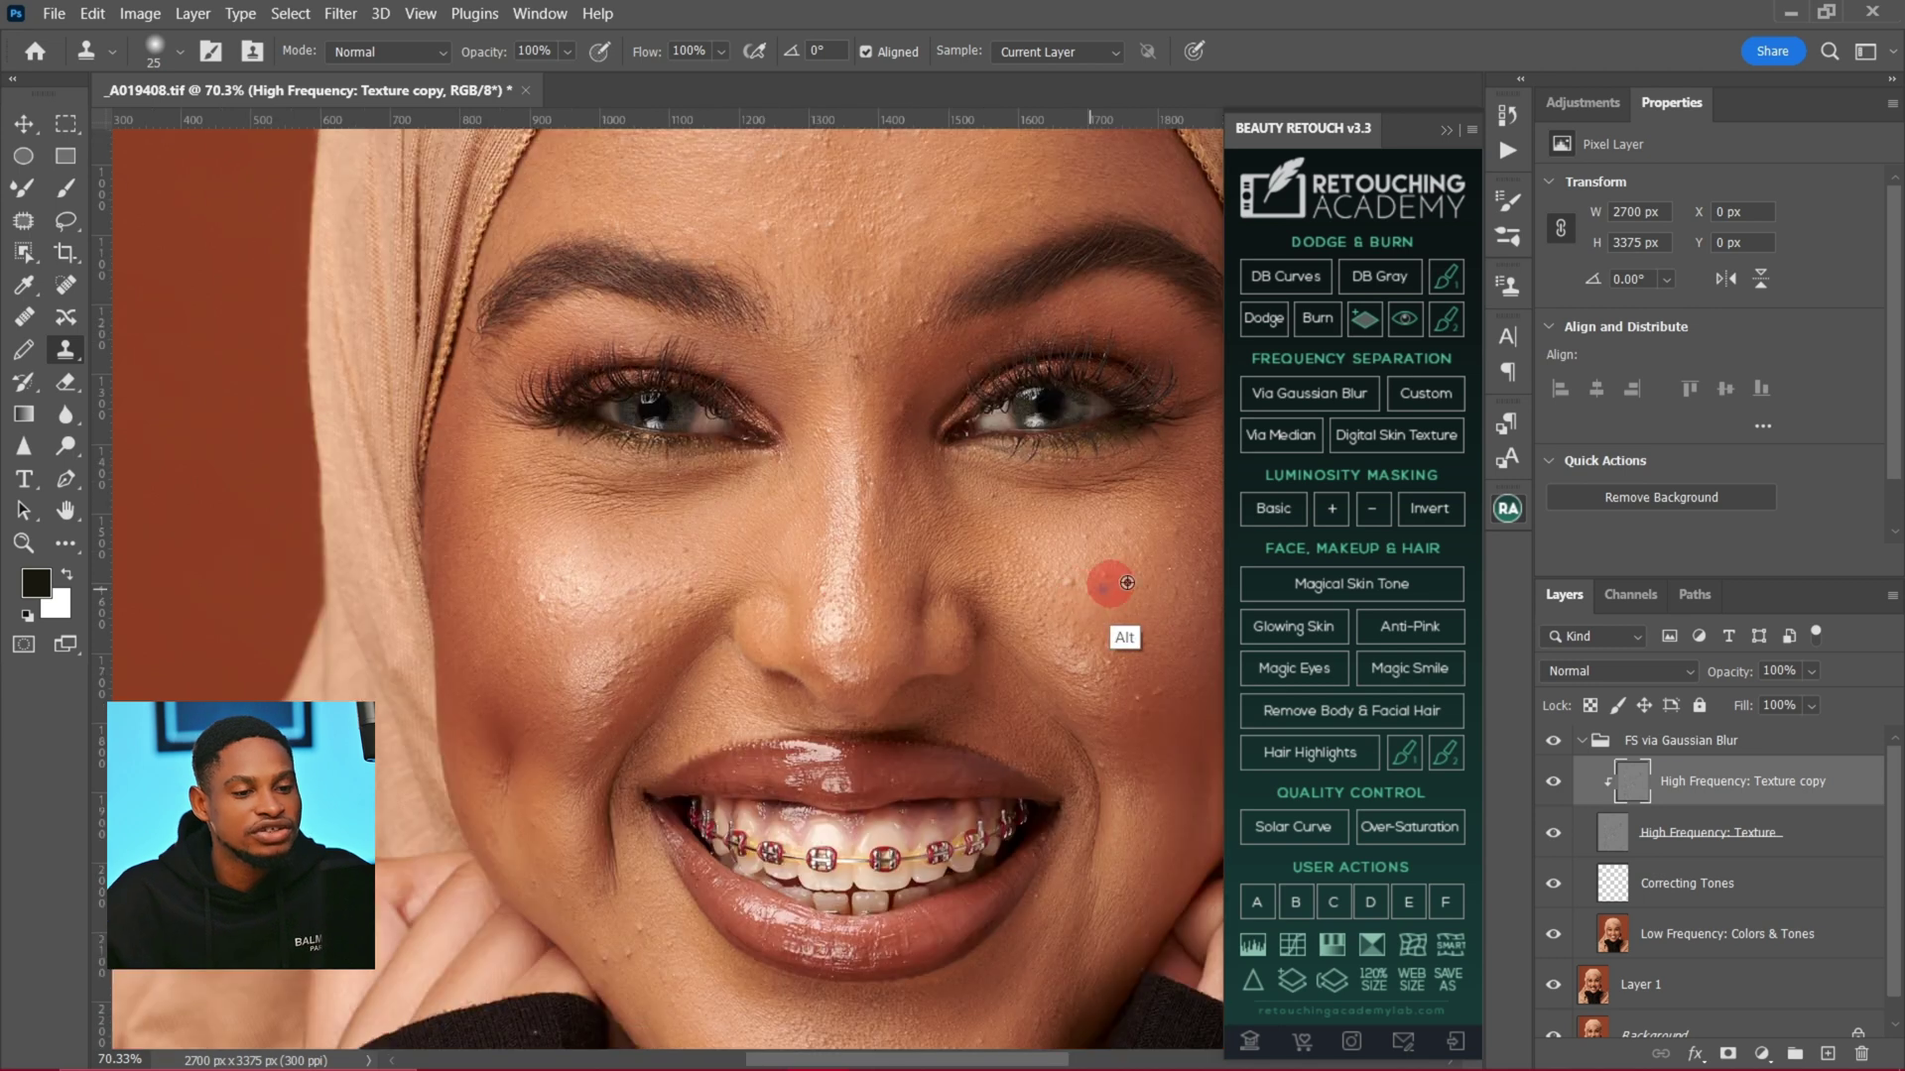